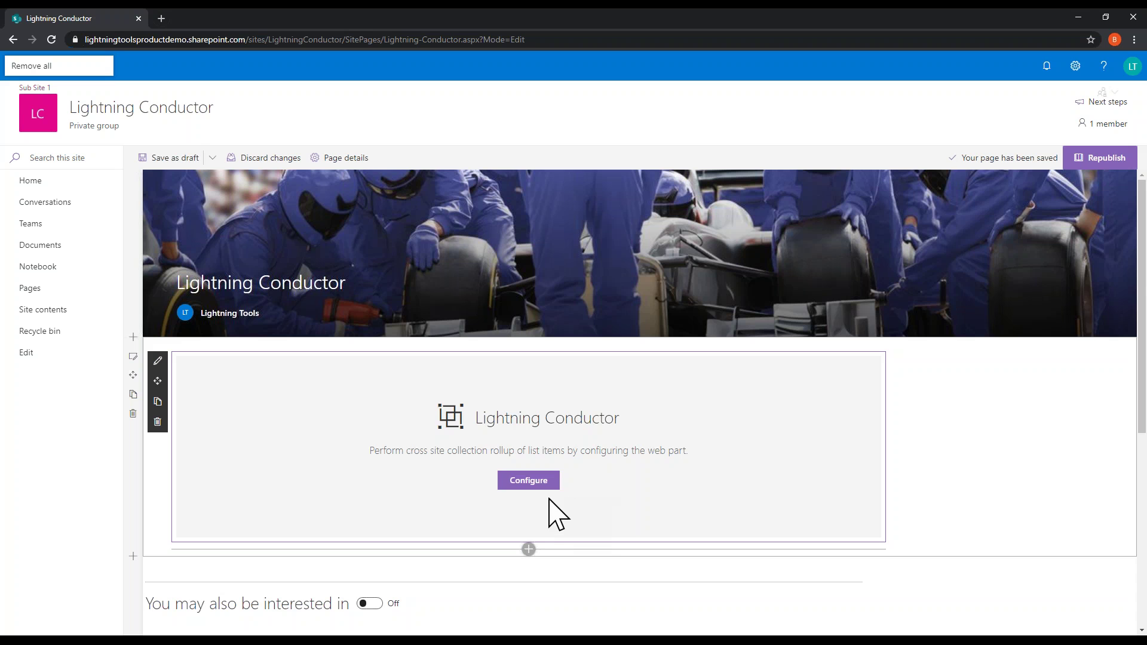
Configure the Lightning Conductor web part to view Tasks, refined to All Tasks, with data from the Current Site Collection.
left_click(528, 481)
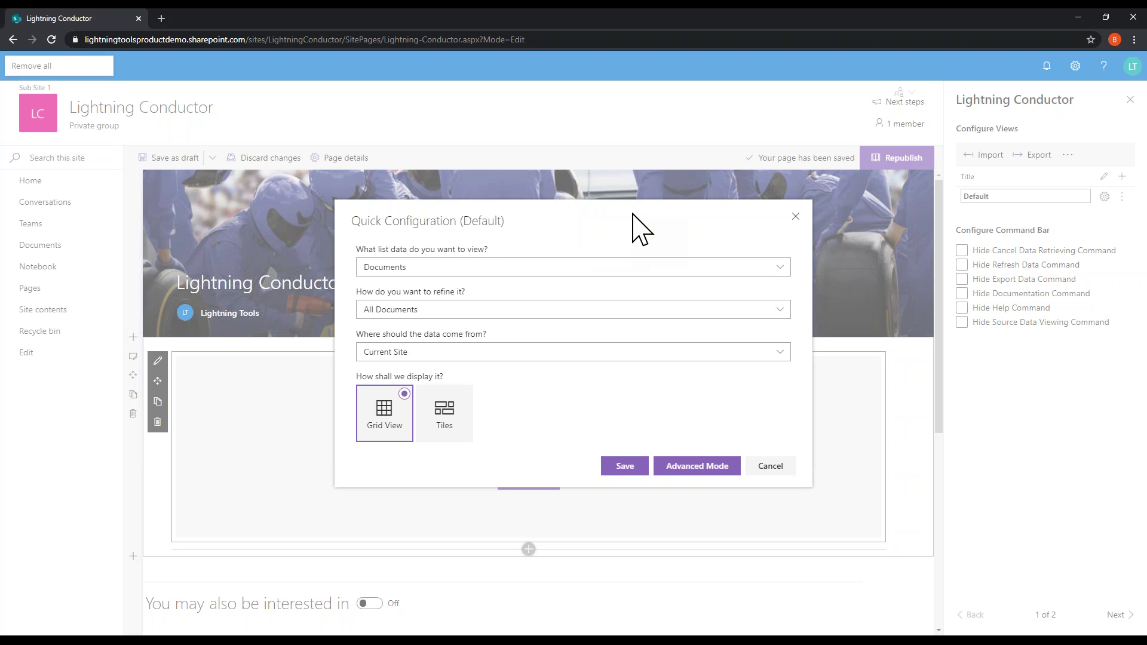
left_click(427, 278)
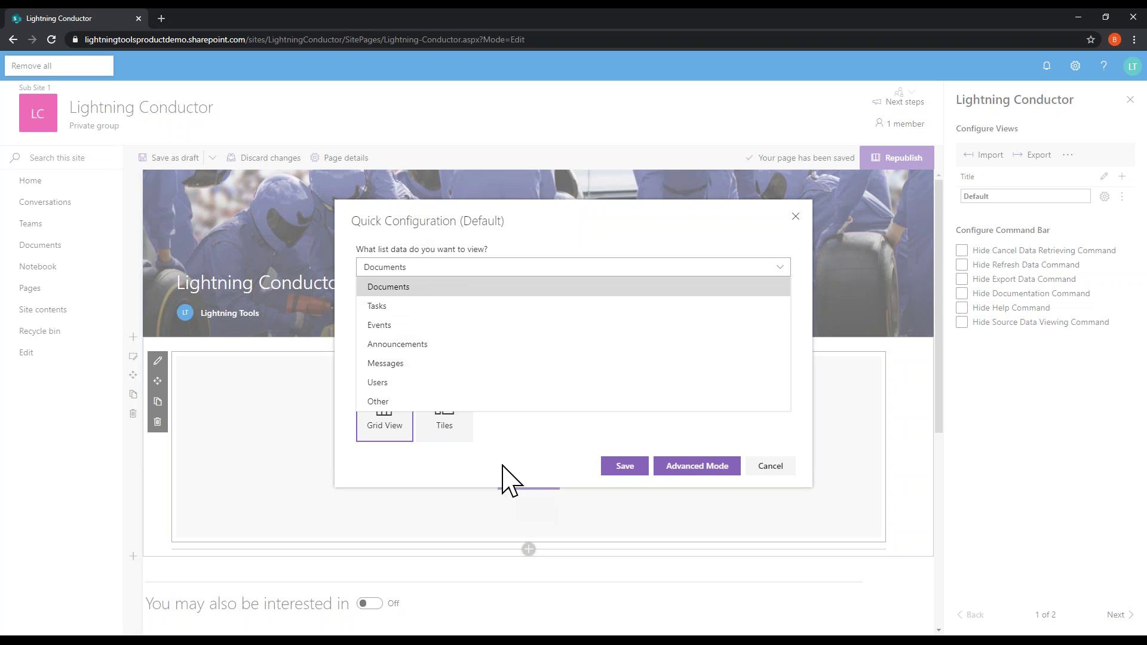
left_click(447, 330)
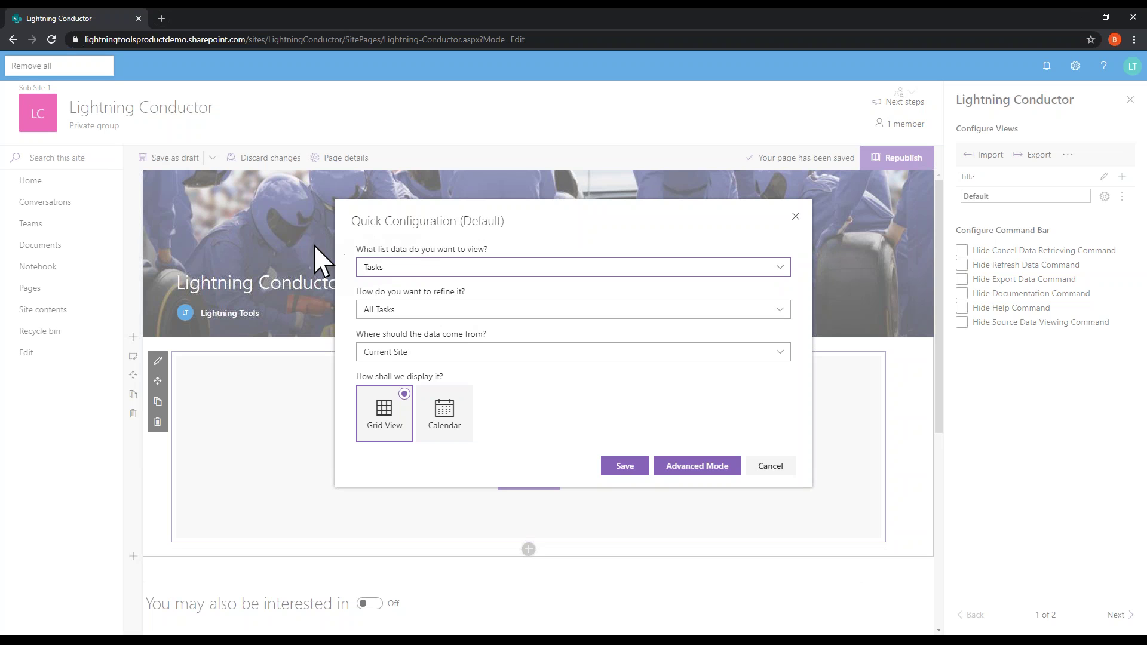
left_click(400, 310)
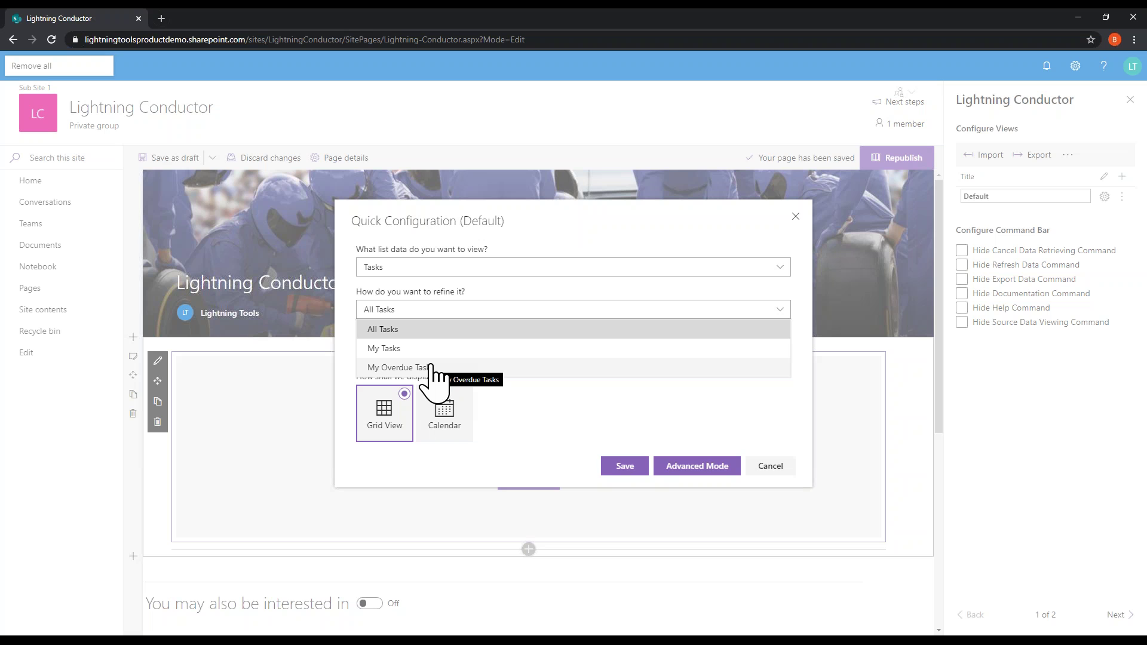
left_click(406, 329)
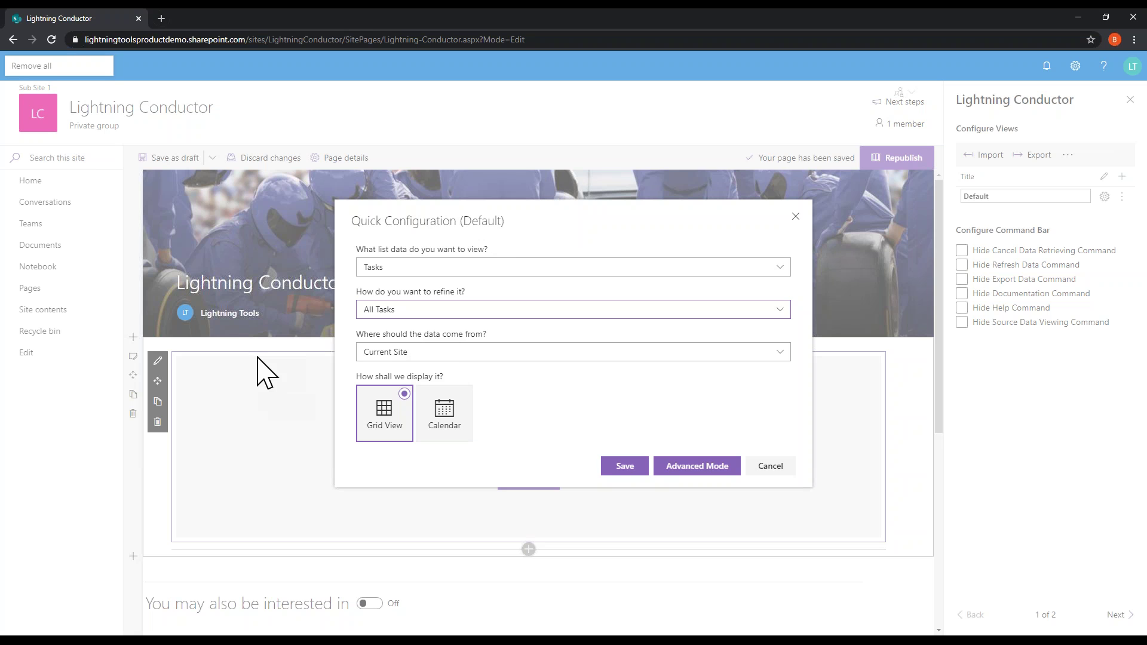
left_click(405, 355)
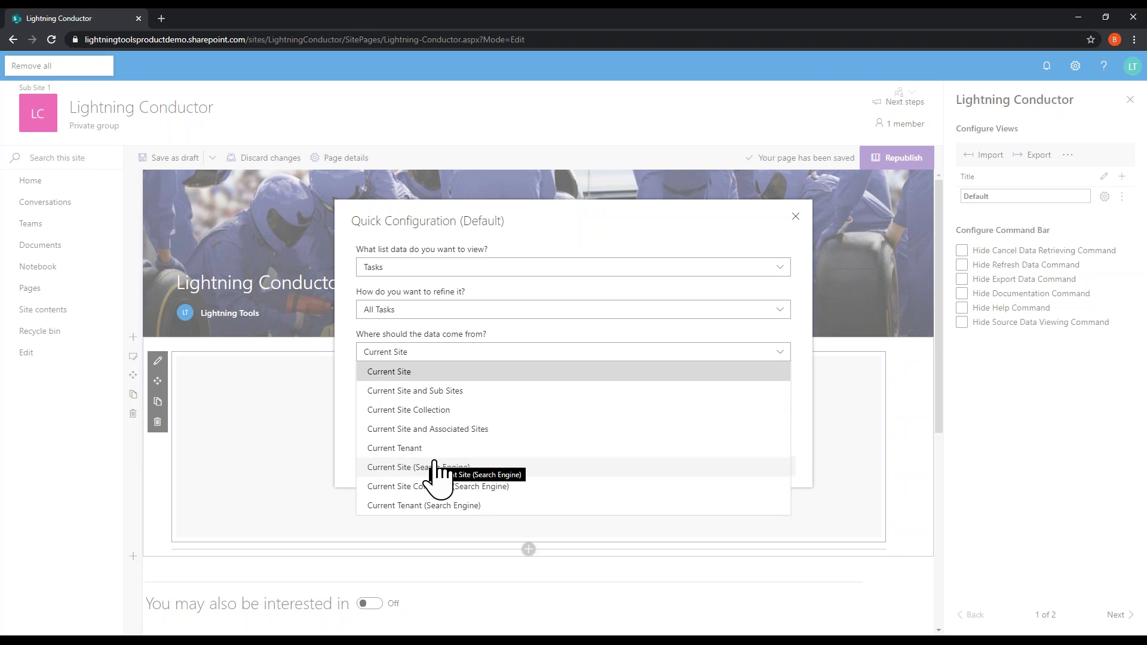
left_click(413, 411)
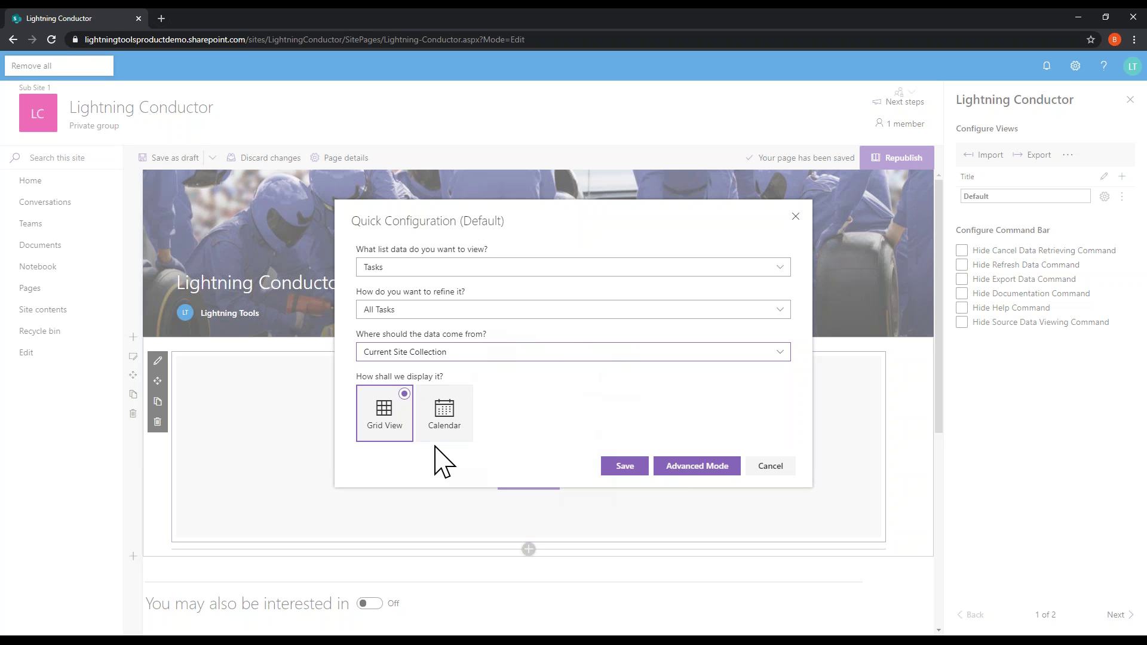
Compare the display options offered for Documents and Events, ending with Tasks selected as the list data.
left_click(468, 274)
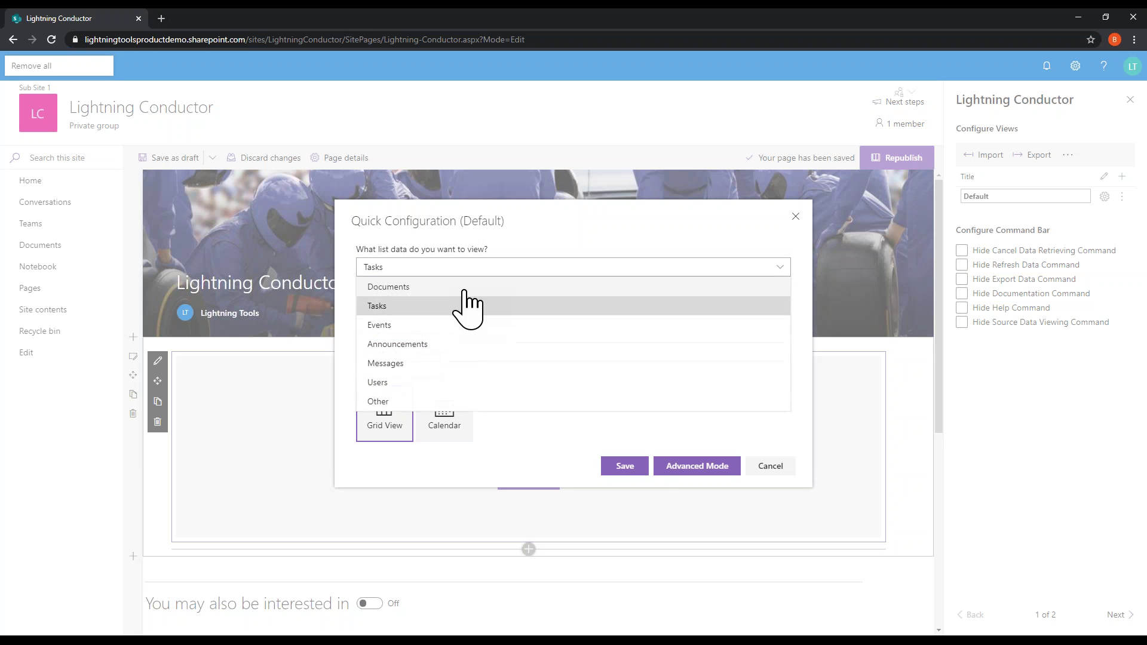
left_click(388, 287)
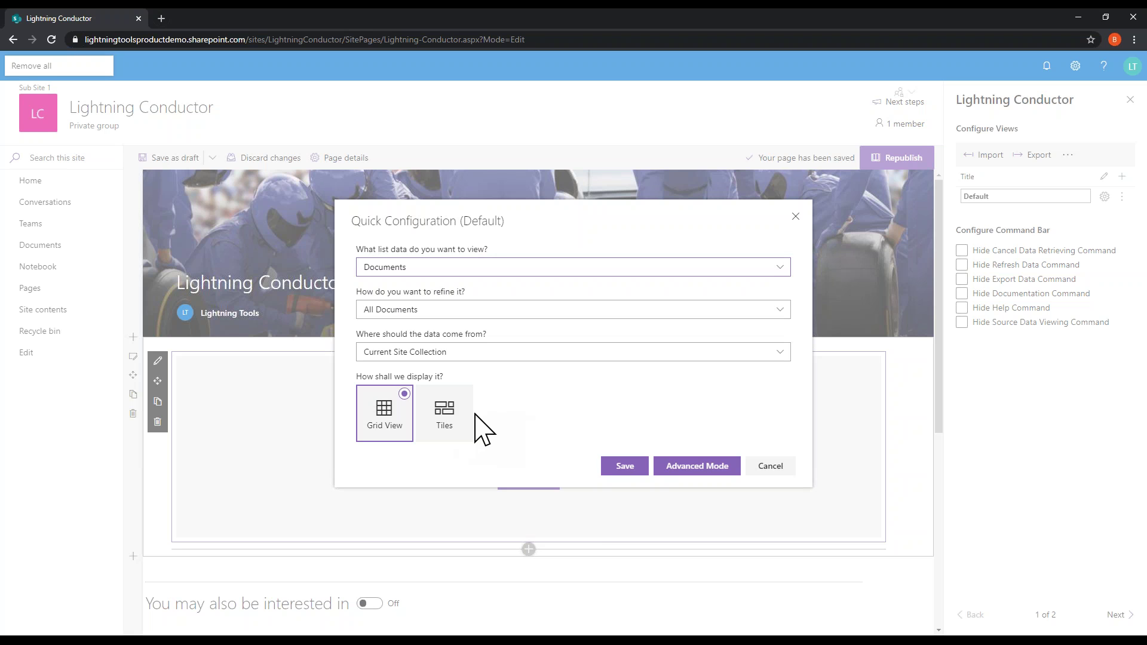
left_click(430, 269)
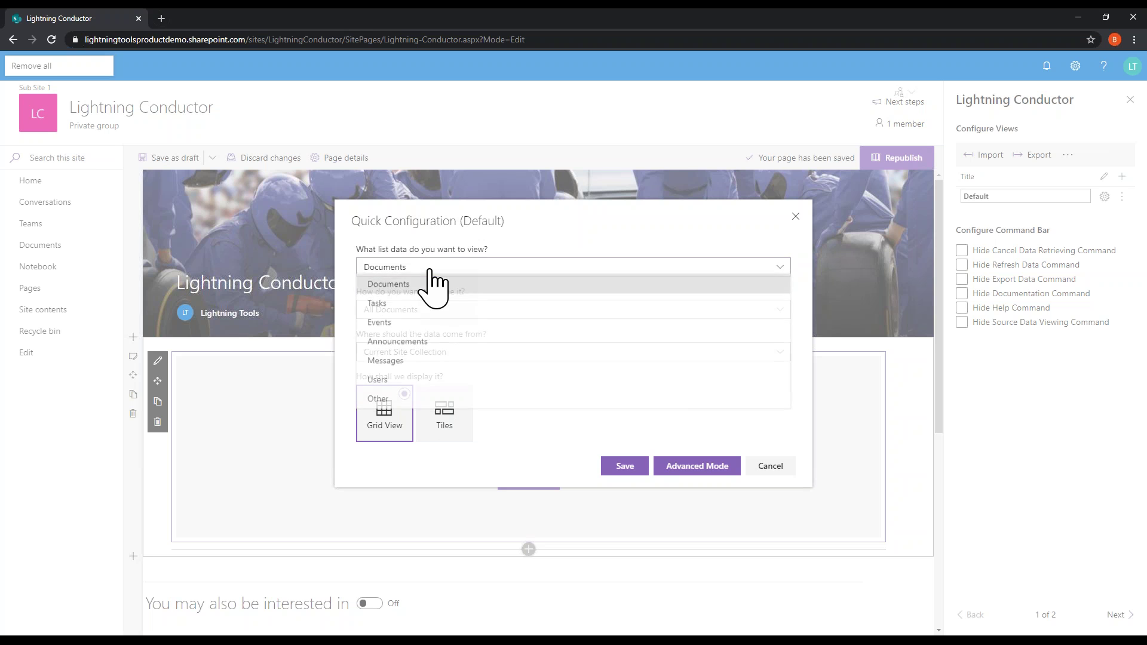
left_click(406, 325)
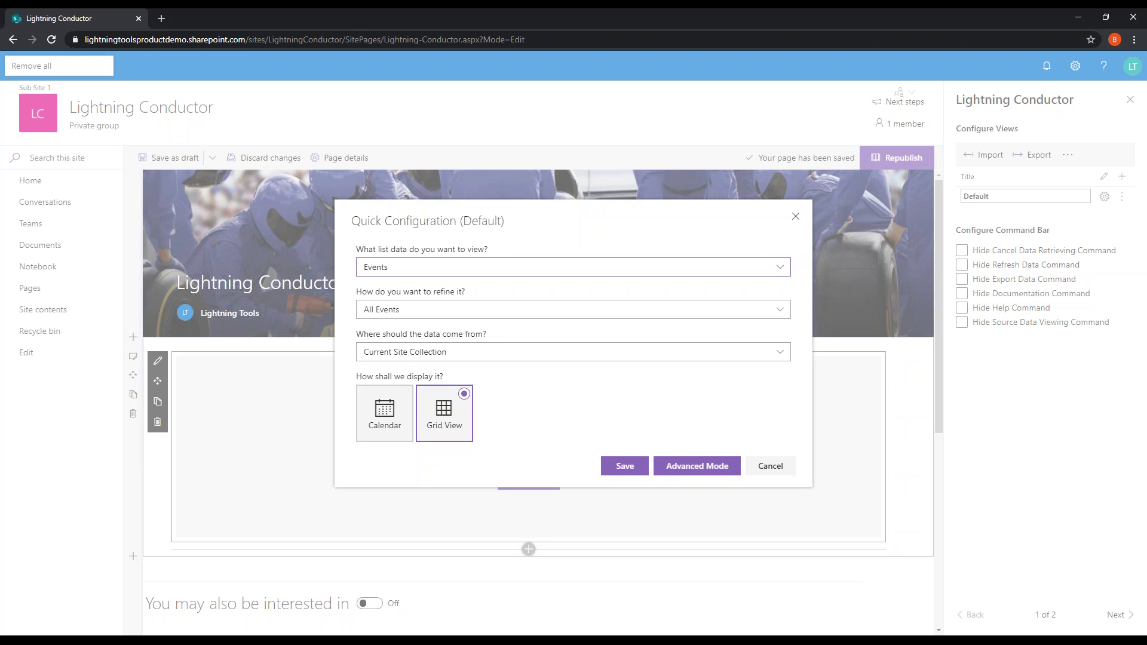
left_click(419, 269)
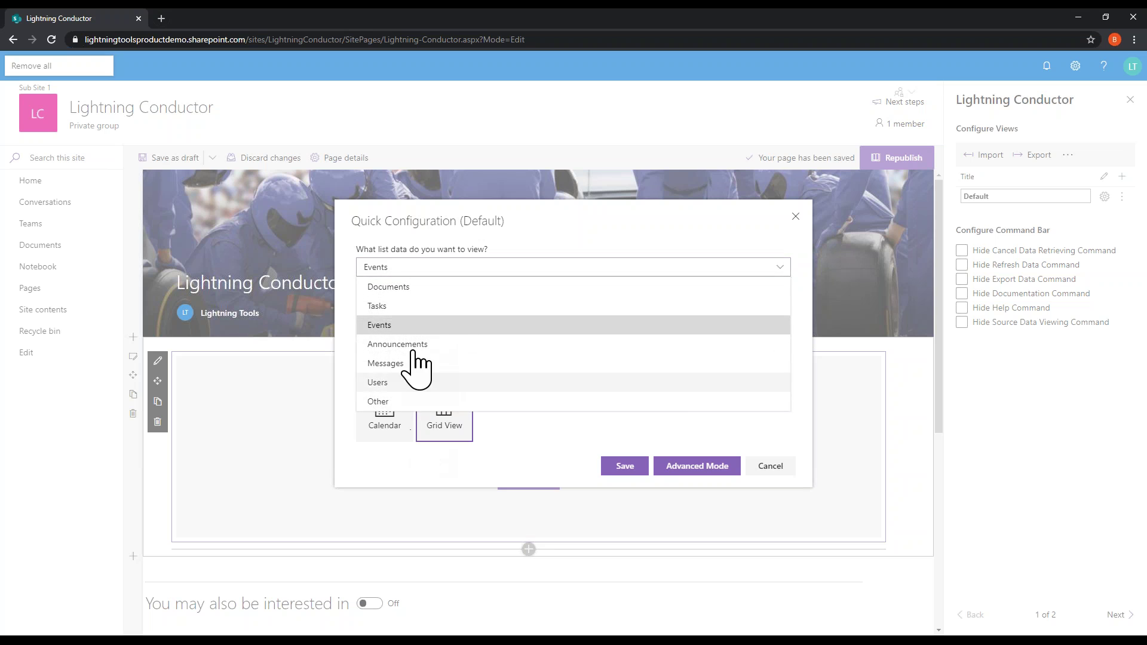
left_click(404, 314)
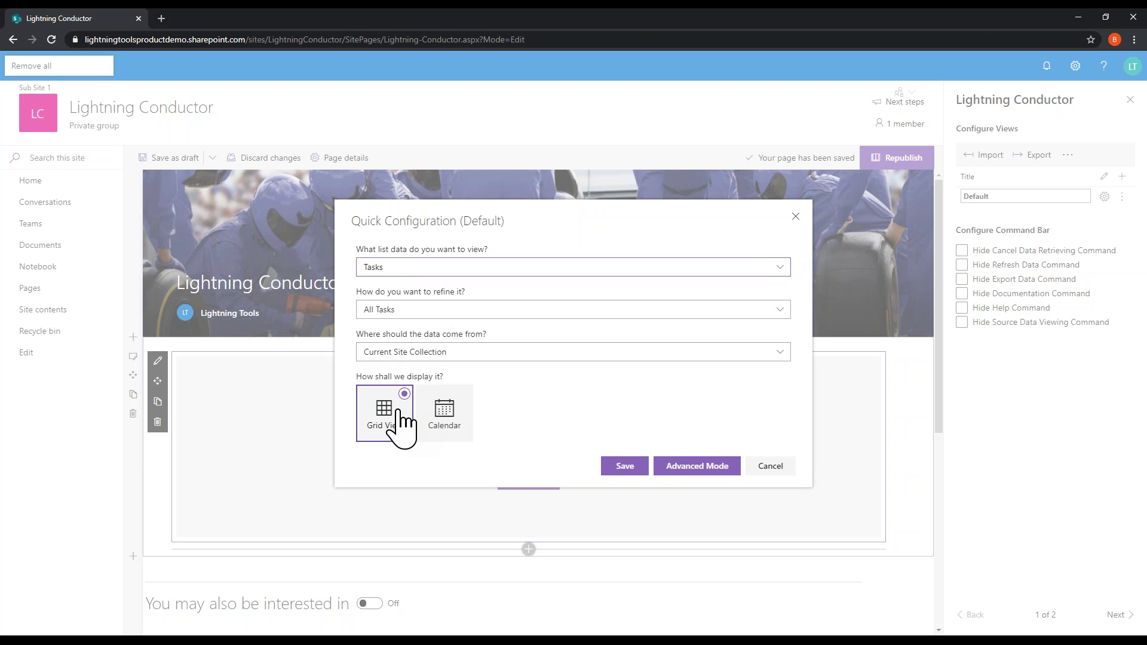
Save the quick configuration and look through the resulting task grid.
left_click(625, 466)
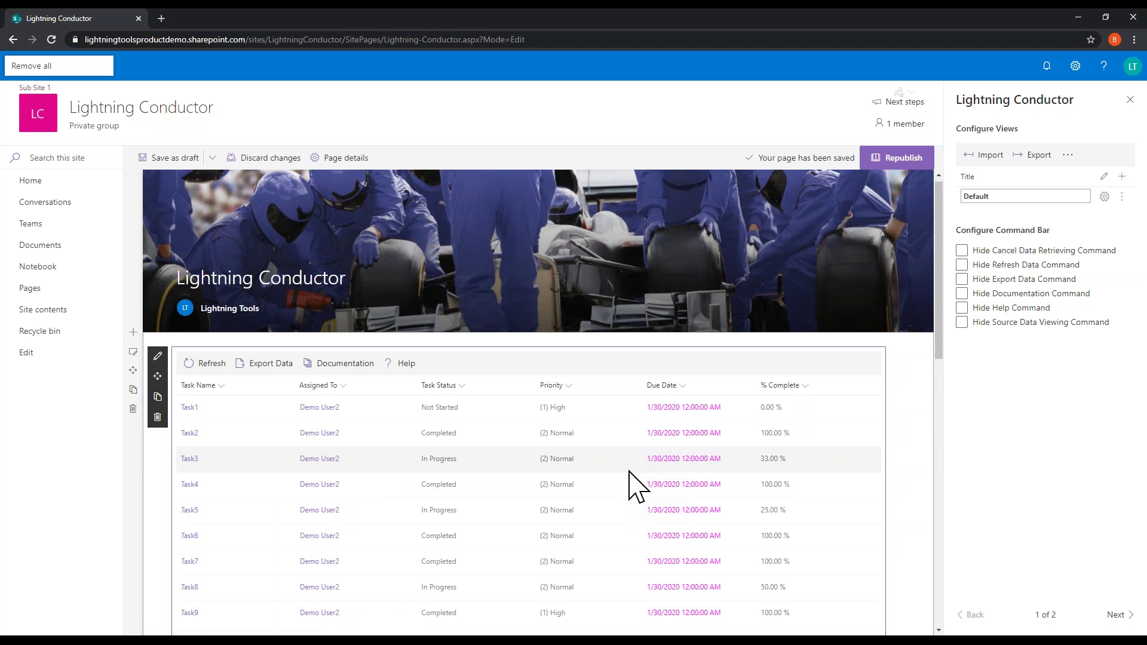
scroll(631, 481, "down", 4)
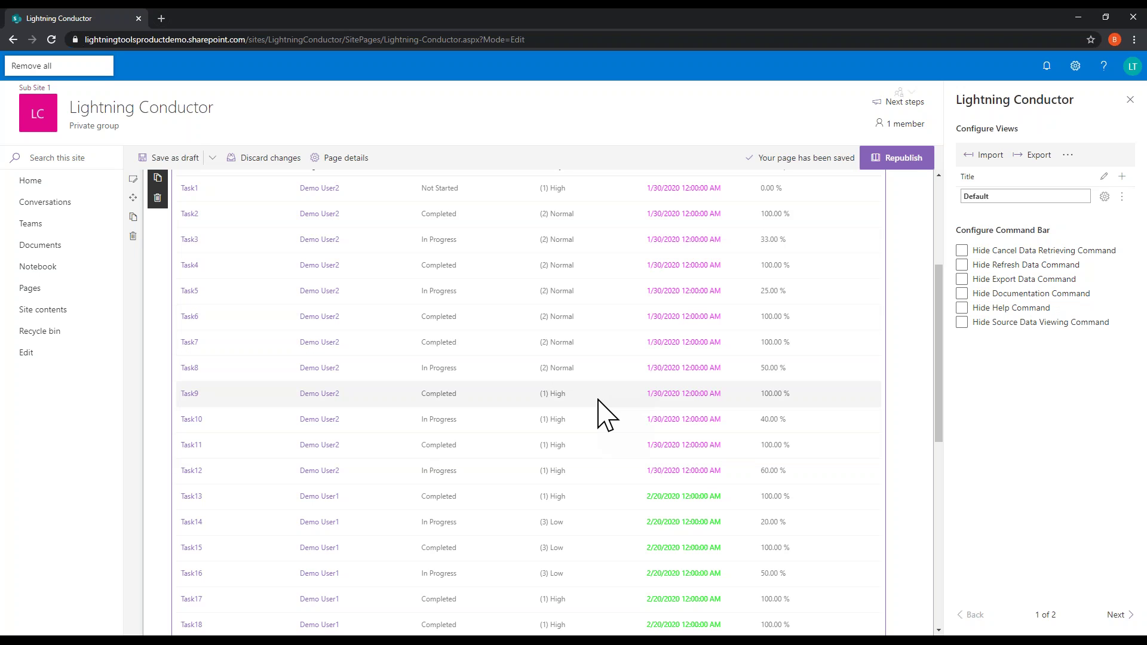
scroll(622, 435, "up", 4)
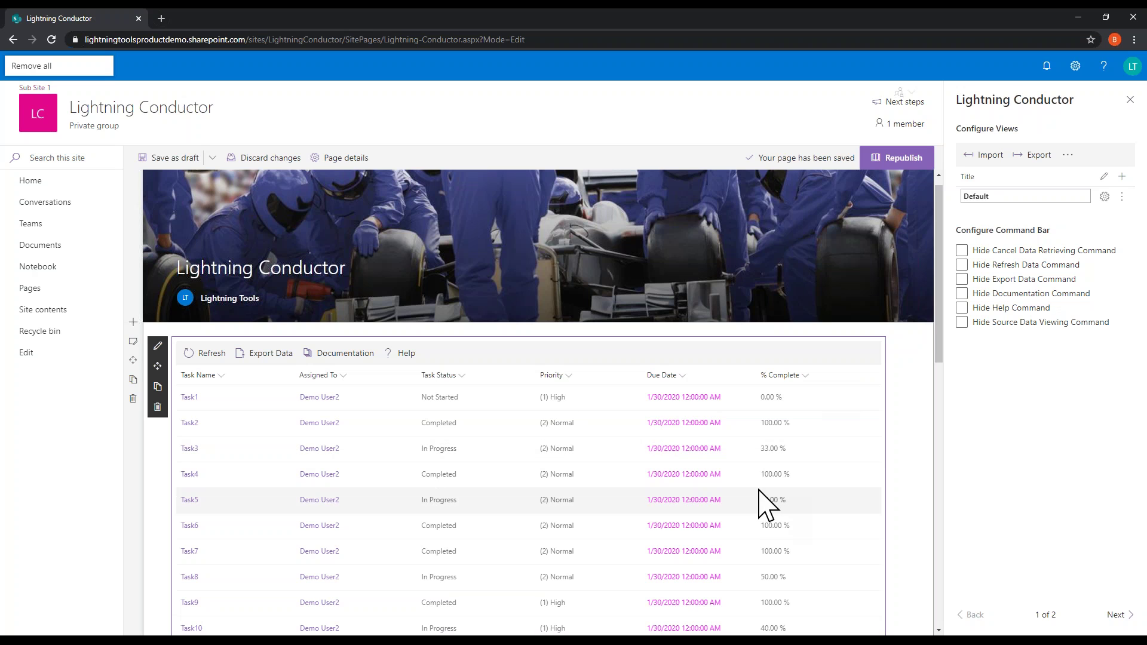
Show the Start Date column in the task grid.
left_click(684, 375)
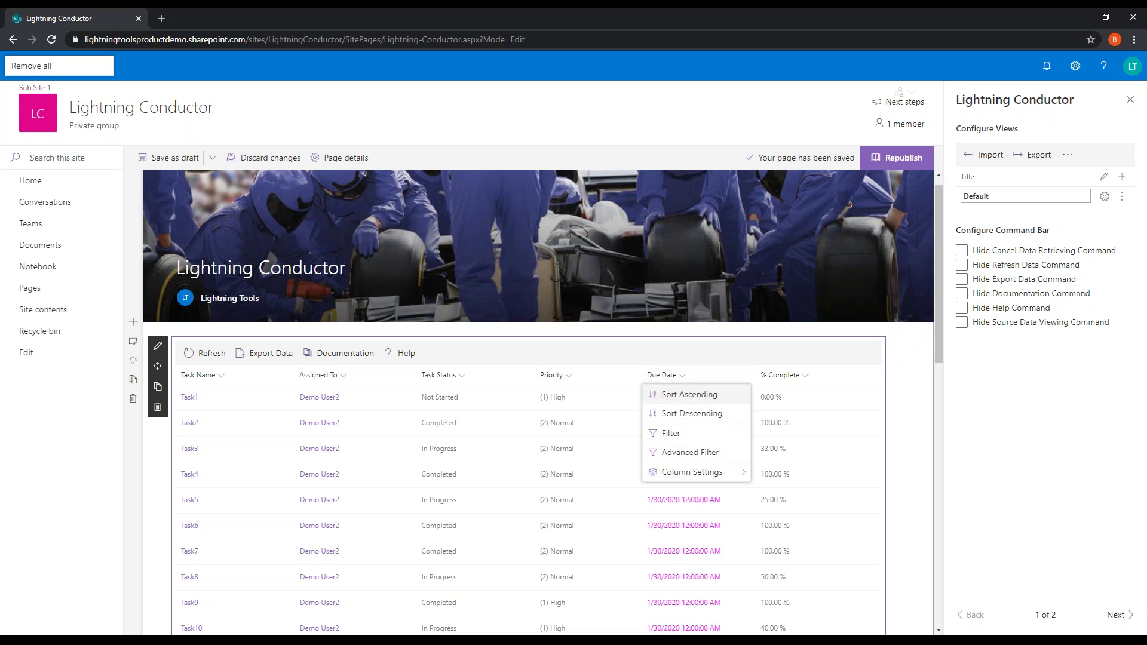
left_click(711, 472)
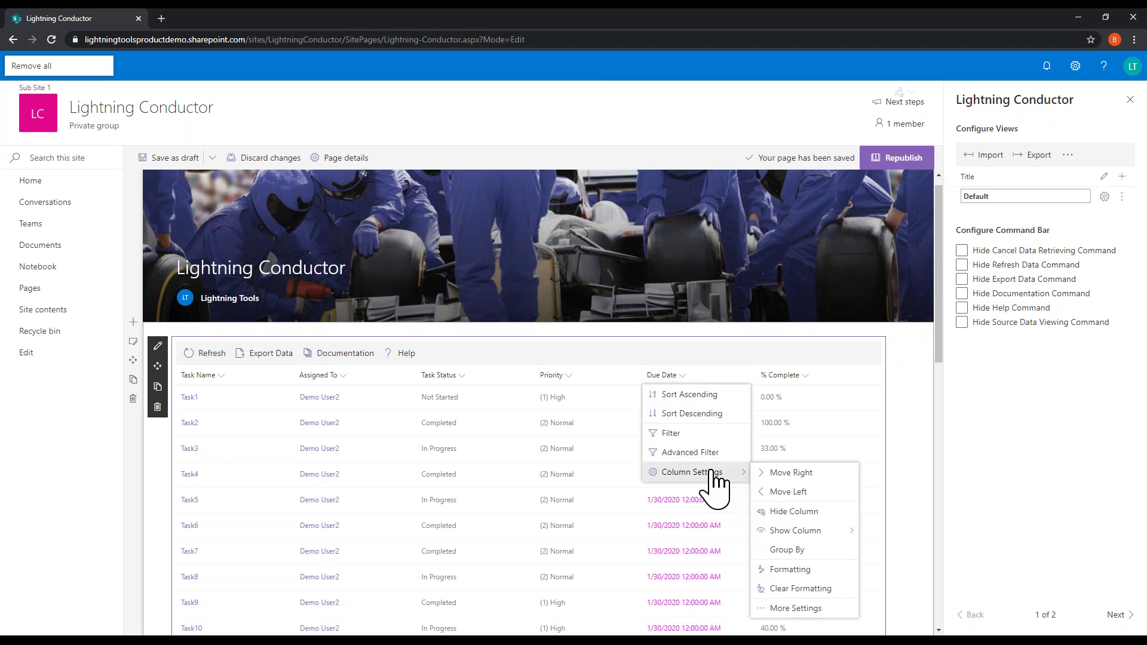
left_click(825, 535)
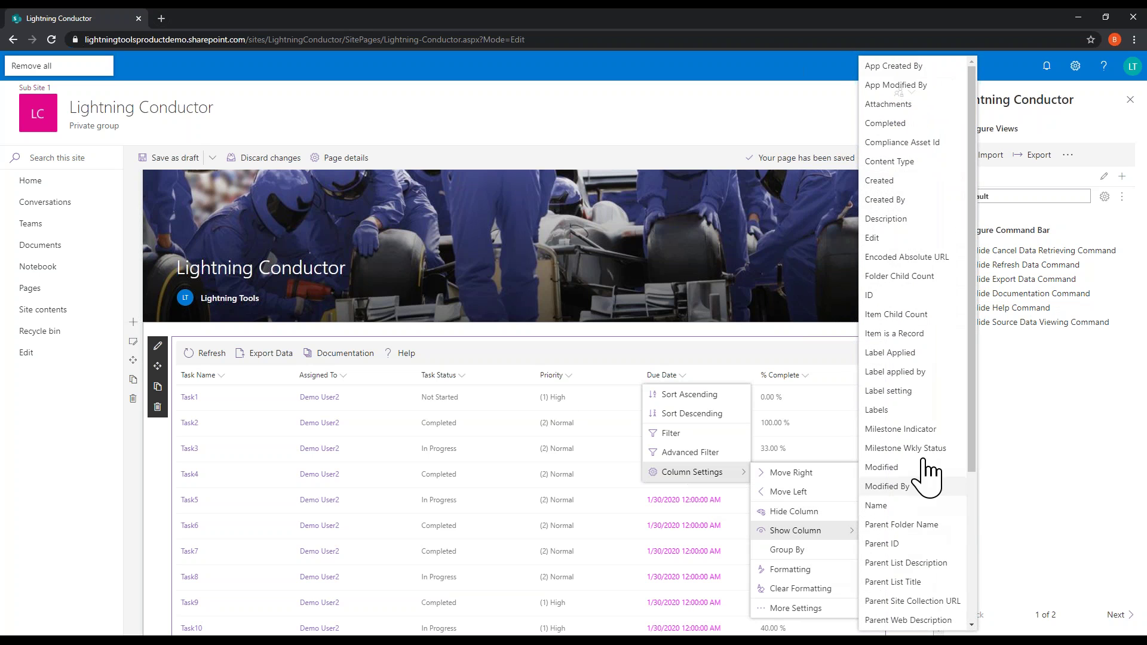
scroll(913, 357, "down", 1)
scroll(920, 370, "down", 3)
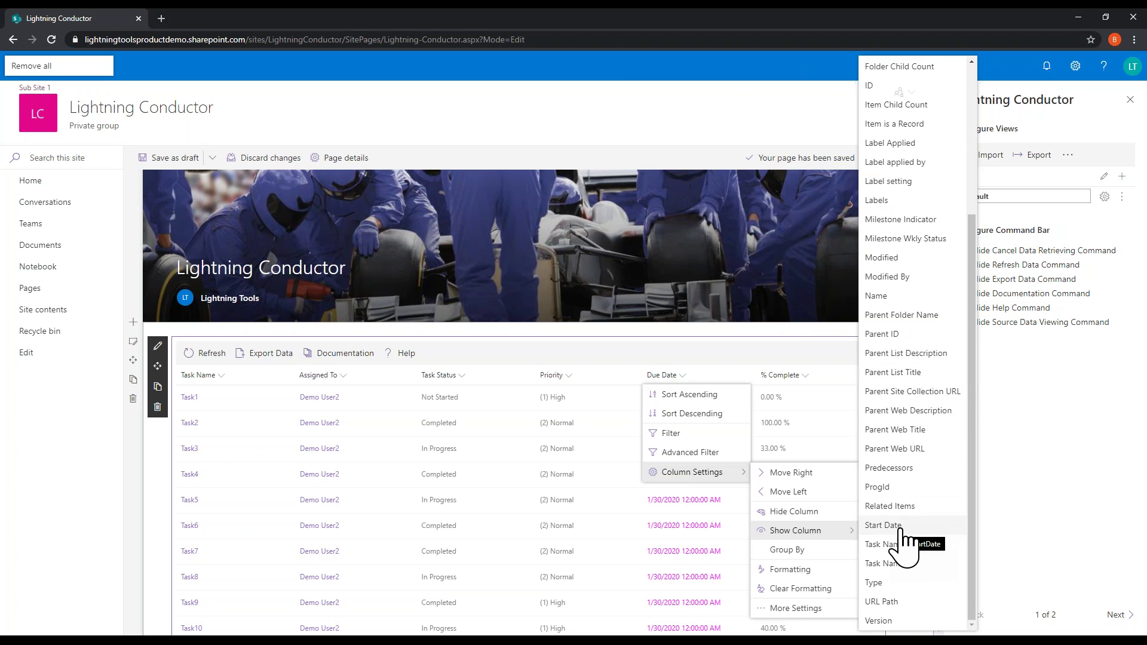
left_click(883, 525)
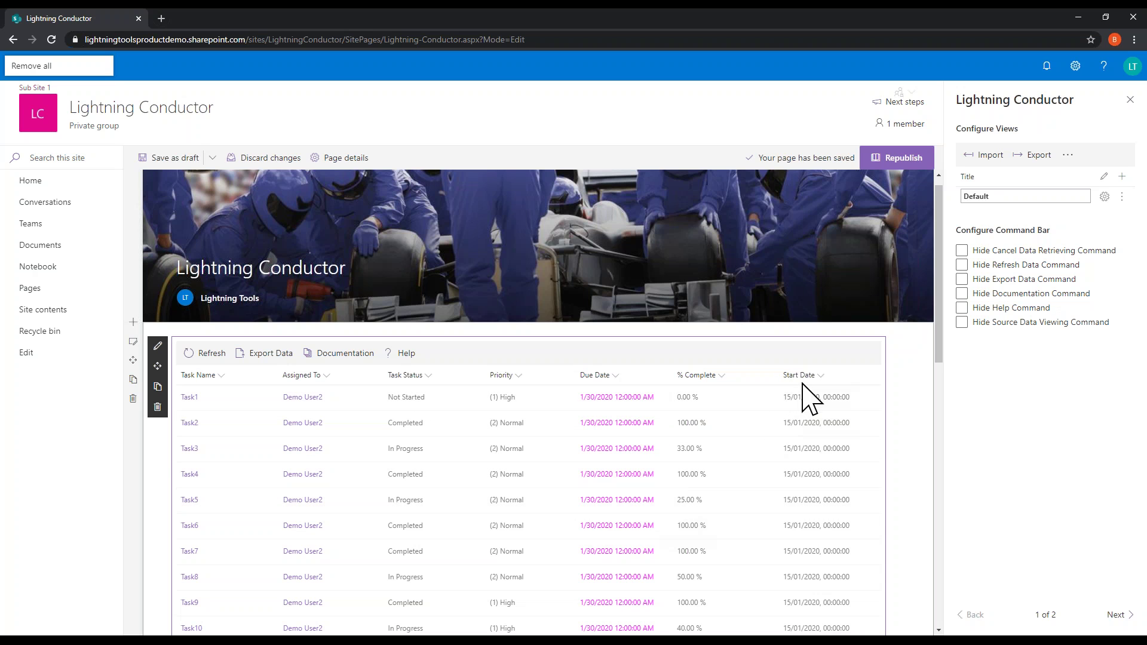
Move the Start Date column two places left so it sits between Priority and Due Date.
left_click(820, 376)
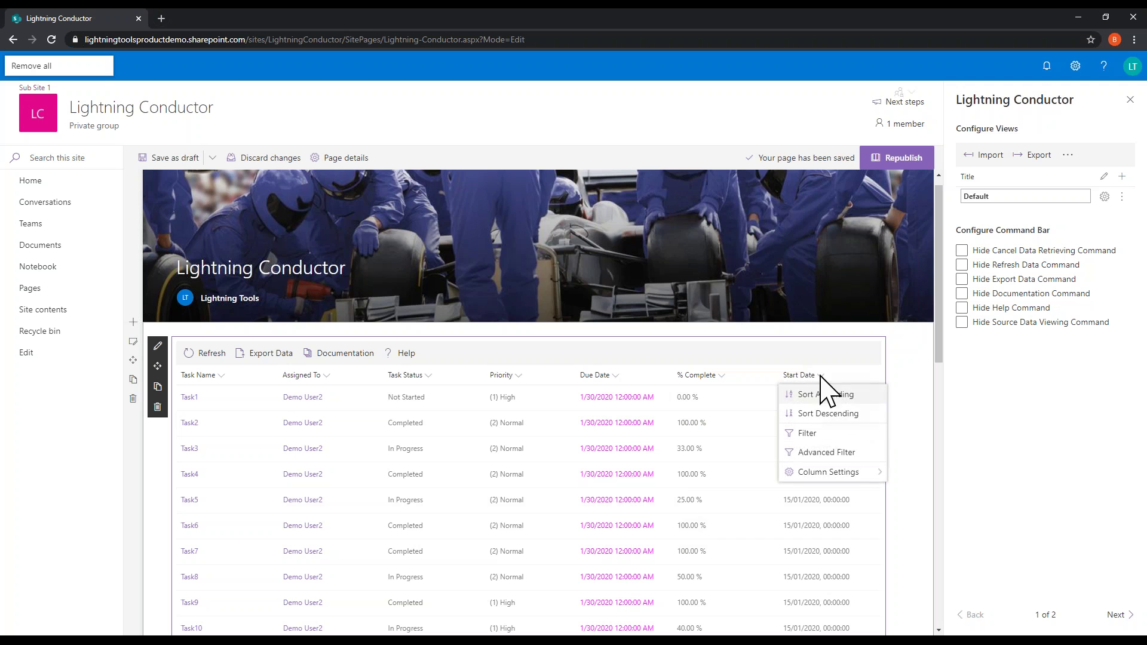
mouse_move(872, 472)
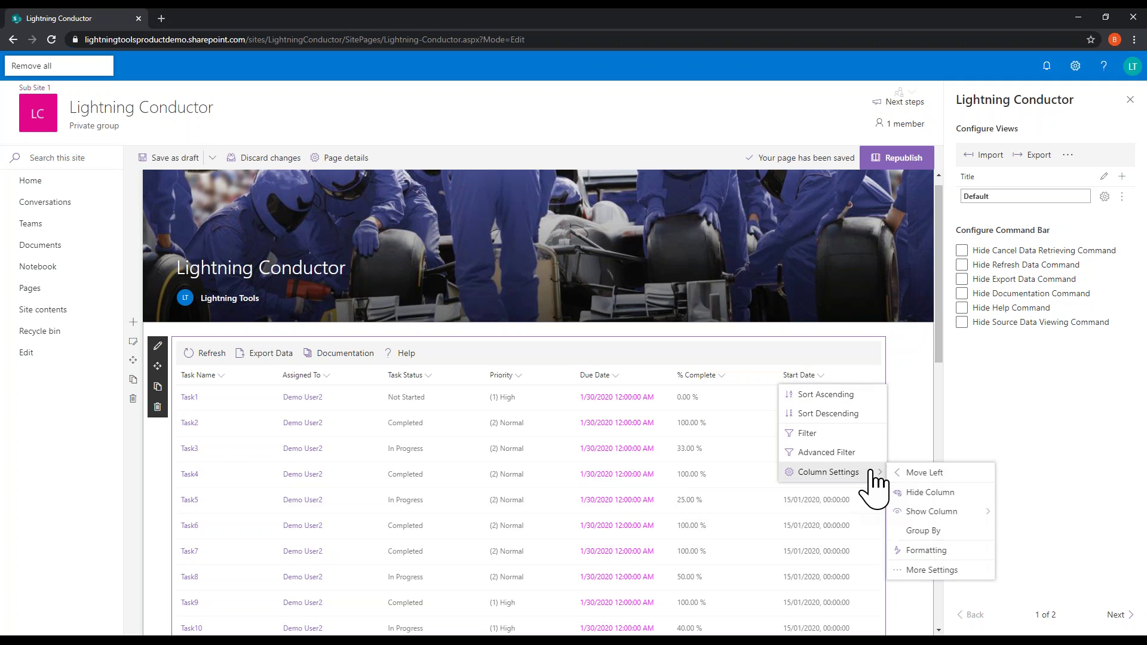
left_click(932, 472)
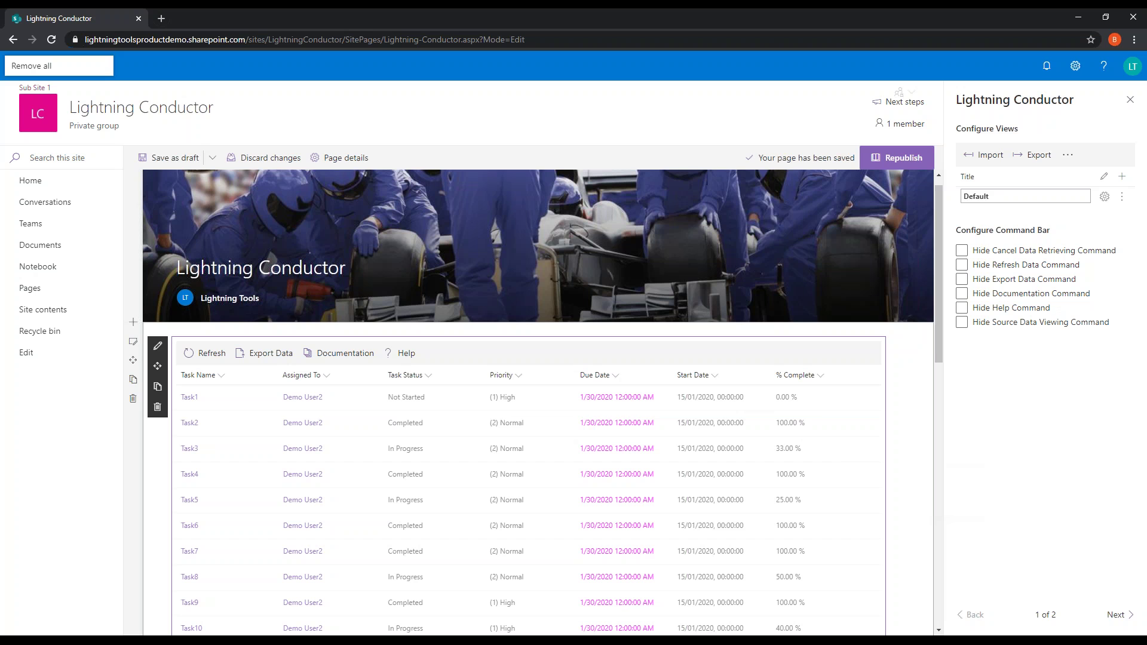
left_click(715, 375)
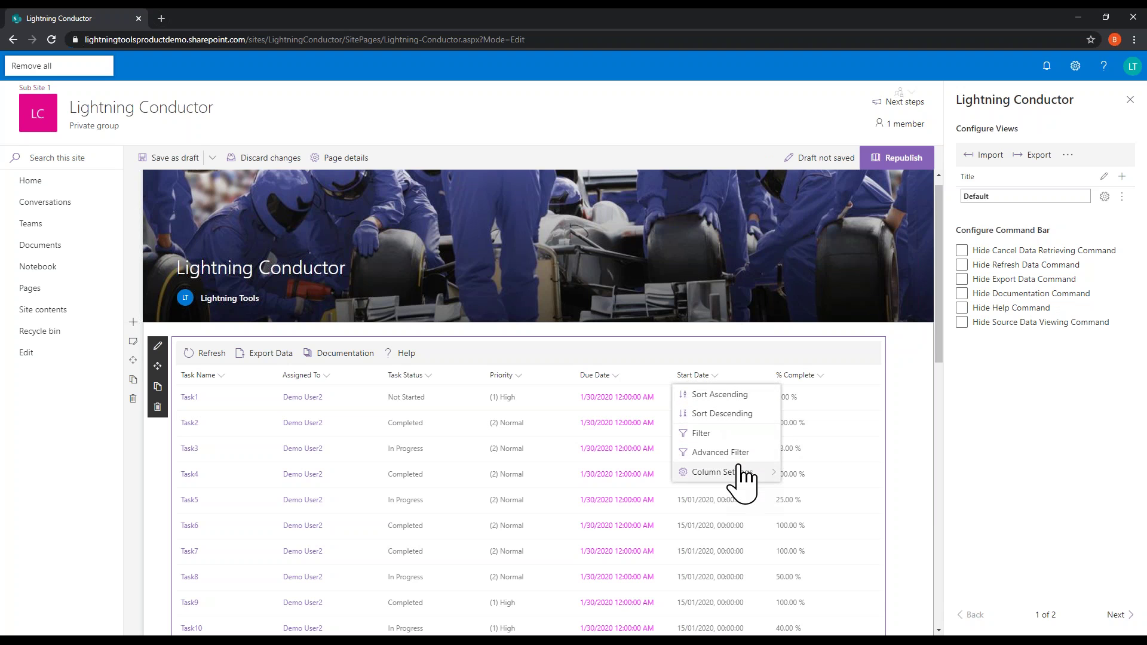
mouse_move(776, 473)
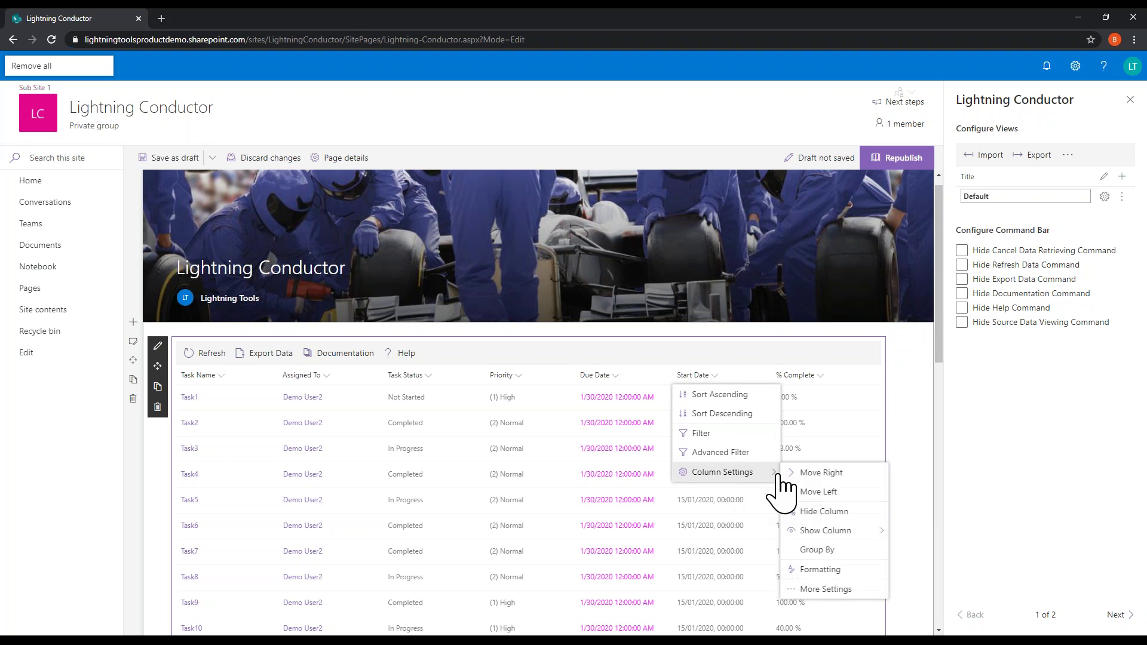
left_click(827, 491)
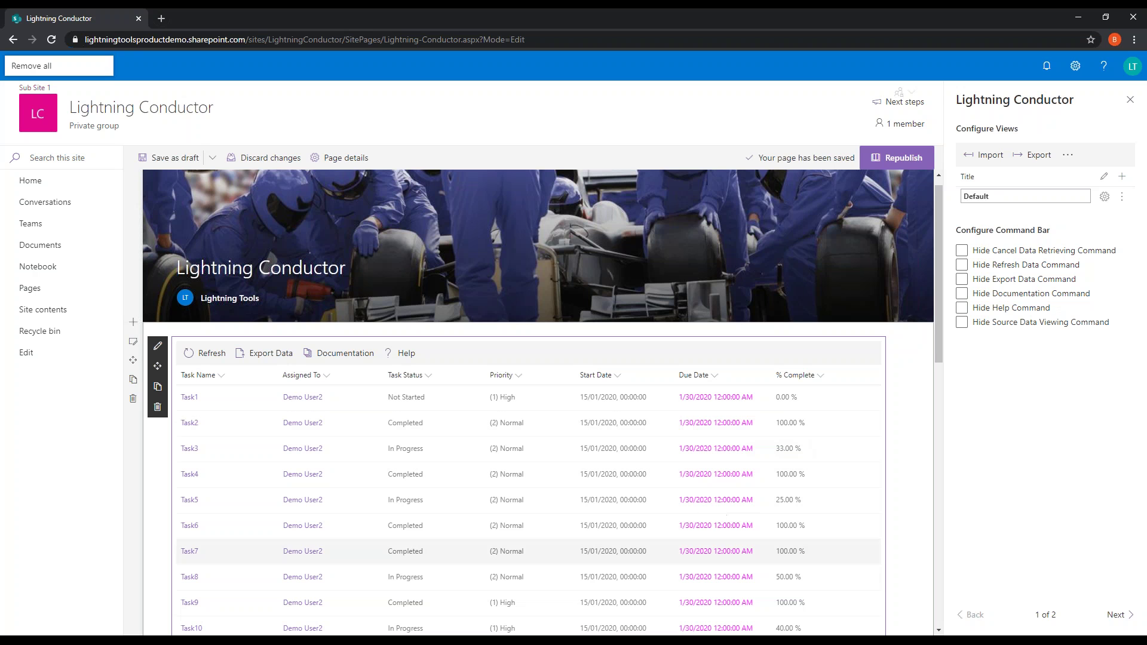
Examine the task rows in the grid, including the due date colours, priorities and completion percentages.
scroll(704, 451, "down", 3)
scroll(704, 451, "down", 2)
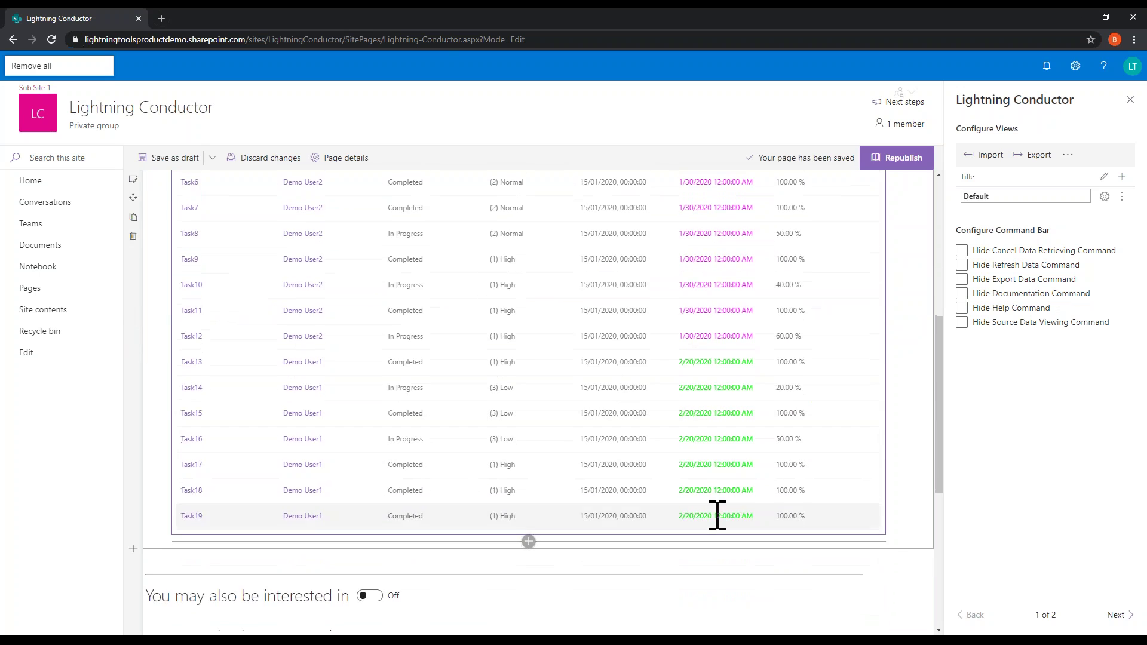
scroll(704, 451, "up", 2)
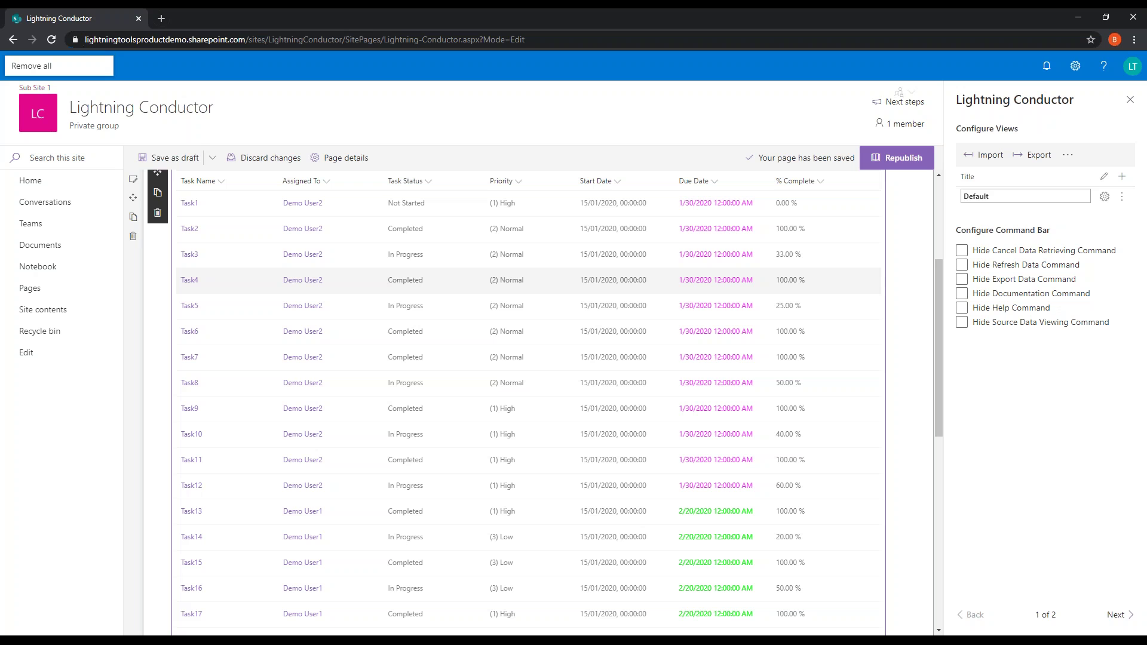
scroll(763, 363, "up", 3)
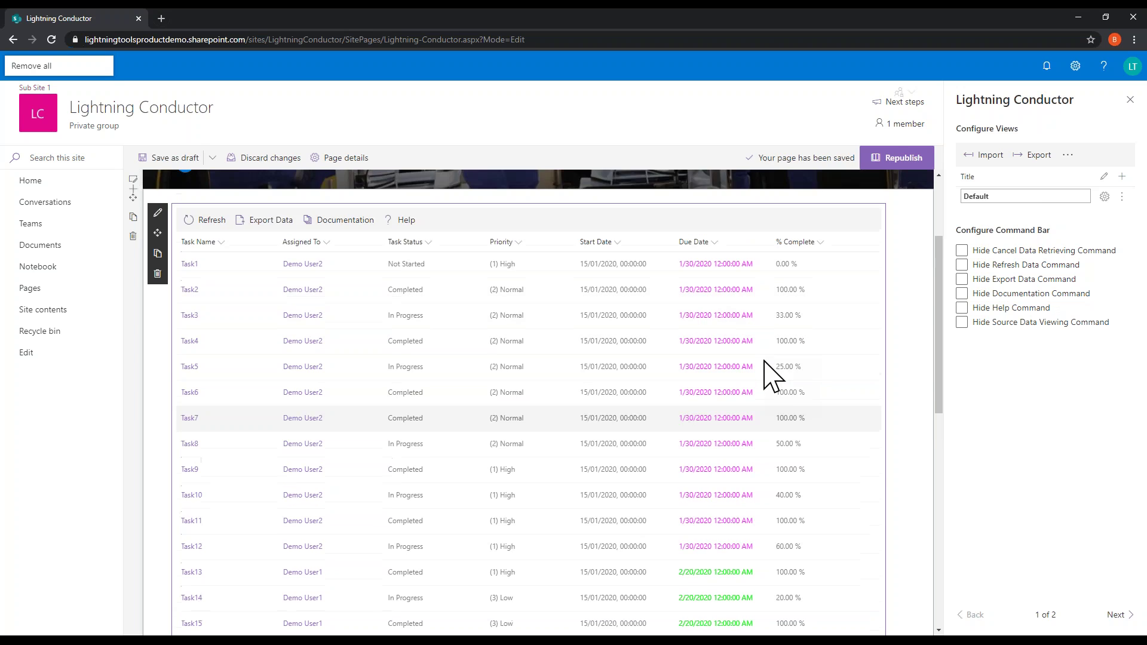
scroll(728, 456, "down", 3)
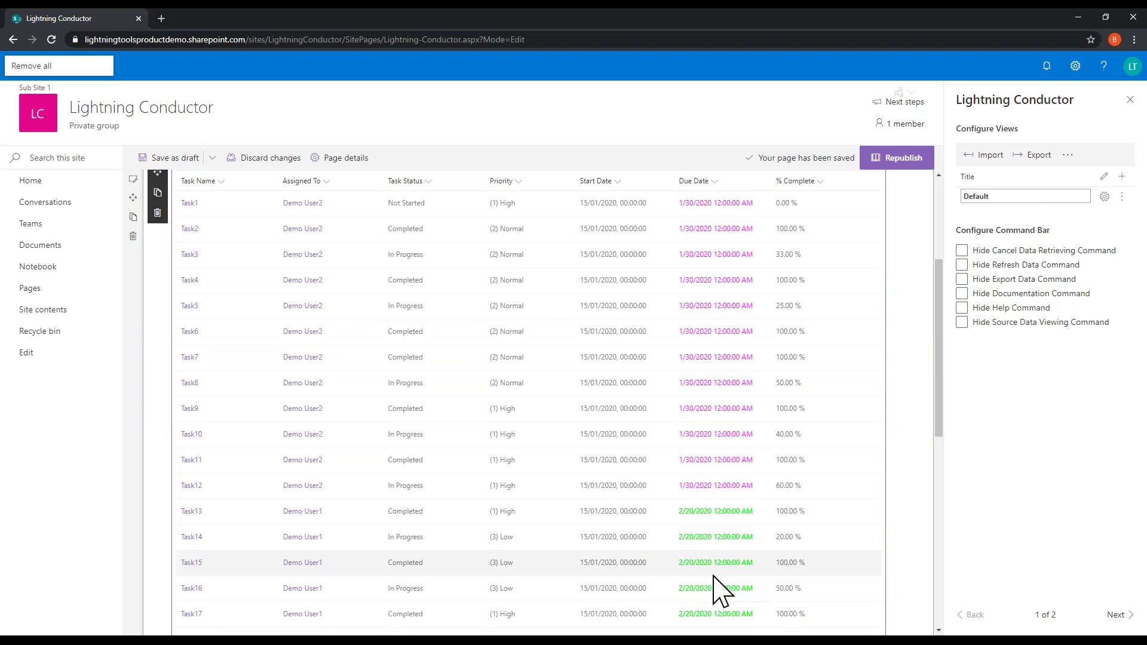
scroll(735, 606, "up", 3)
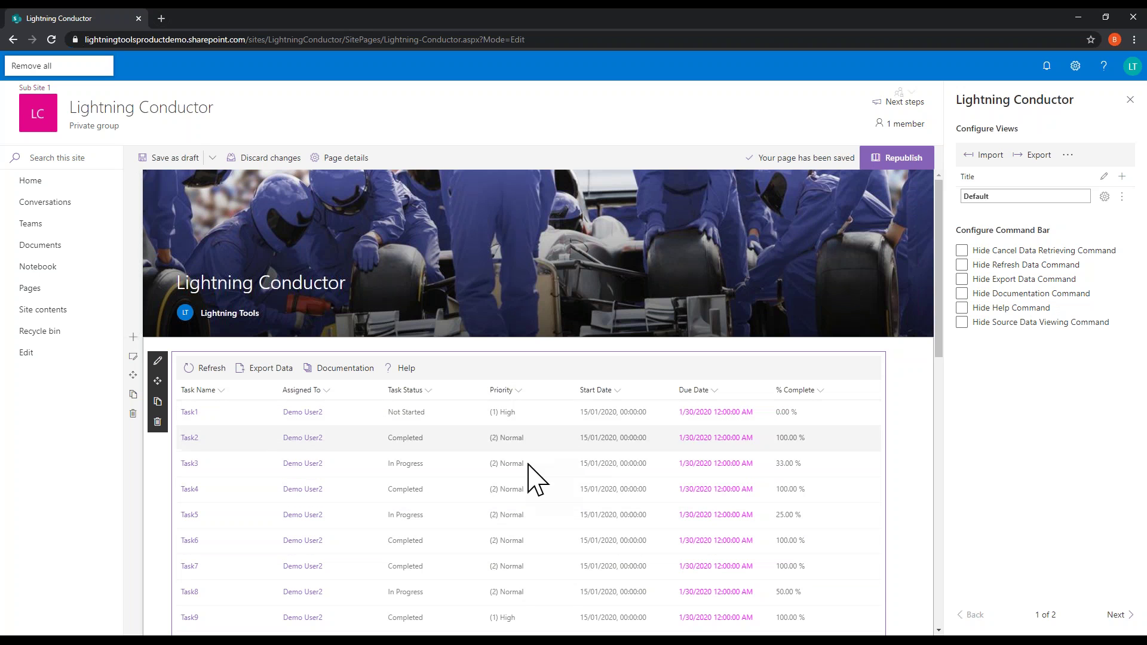
scroll(525, 587, "down", 2)
scroll(525, 587, "down", 5)
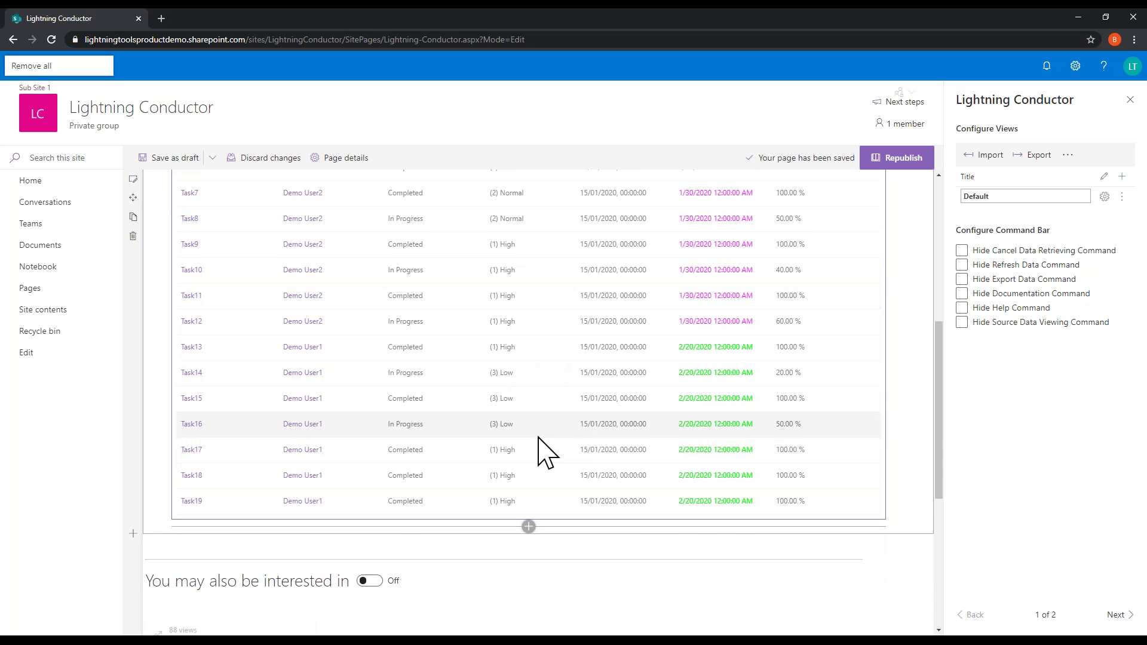
scroll(524, 461, "up", 7)
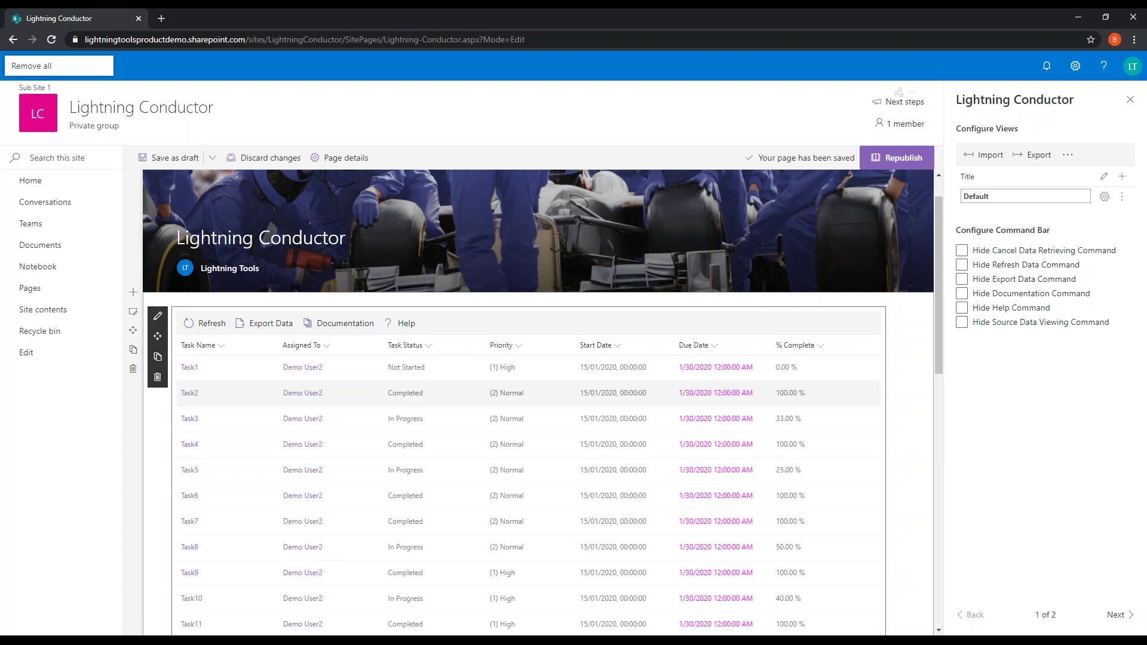
Open conditional formatting for the Priority column and set the first rule's condition to Priority = (1) High.
left_click(517, 347)
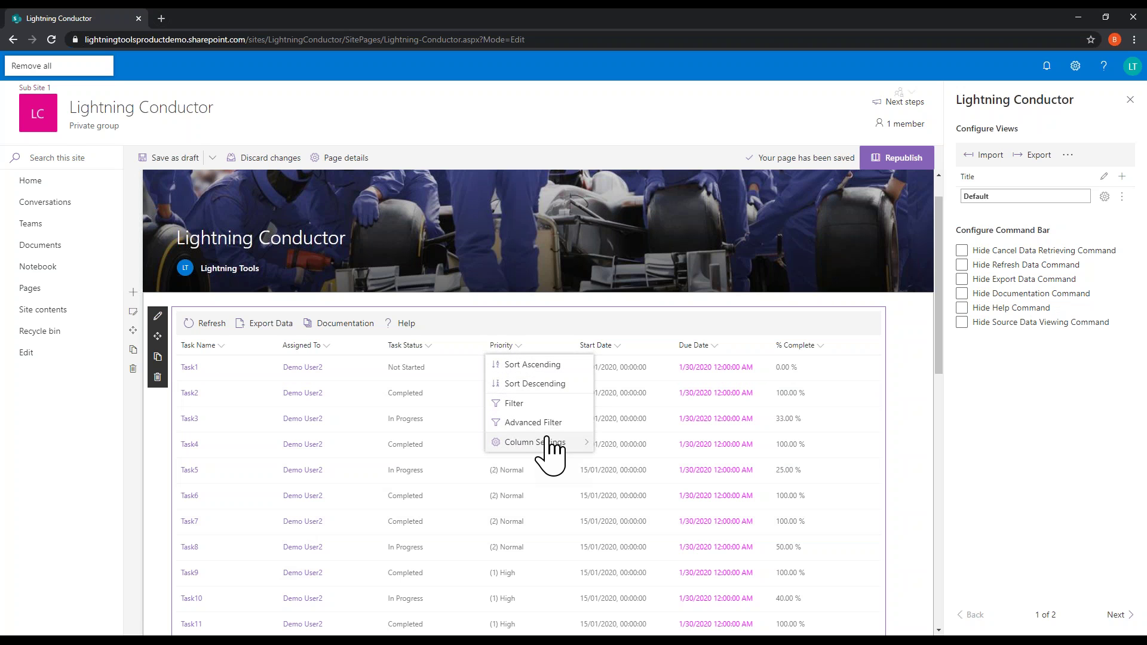
mouse_move(545, 451)
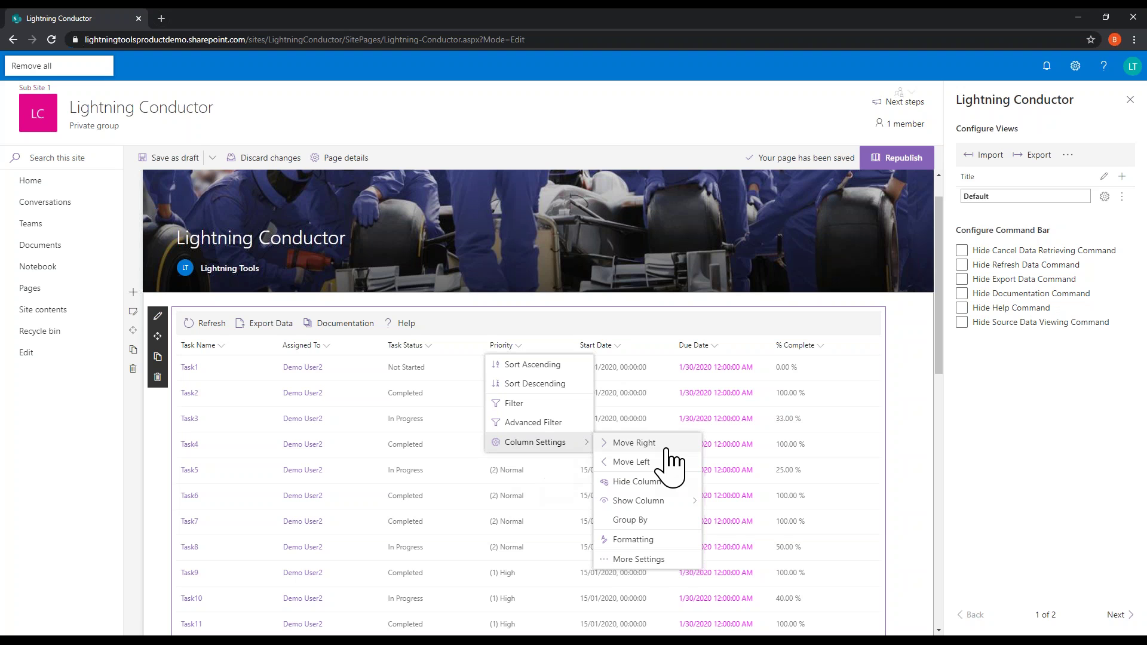
left_click(661, 546)
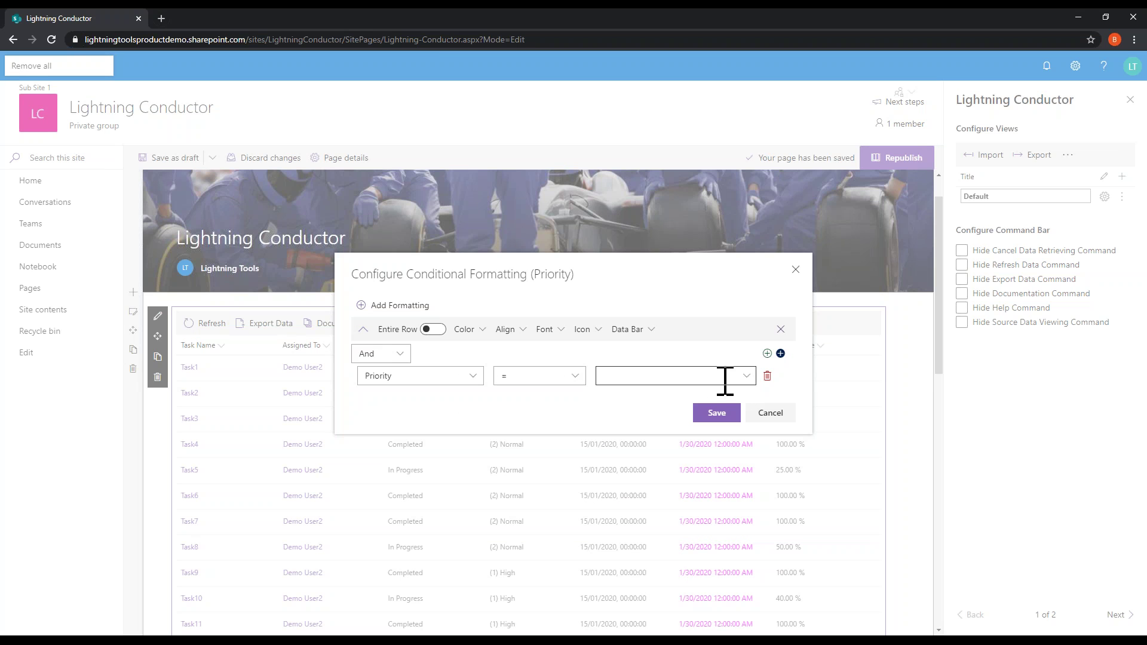
left_click(746, 376)
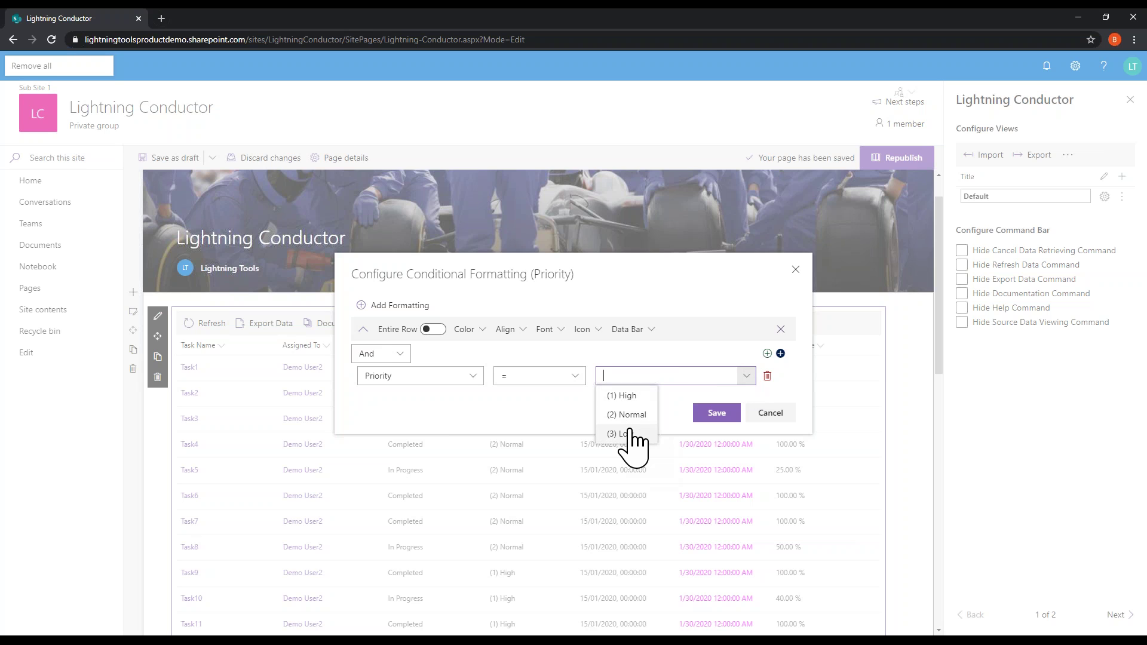
left_click(621, 395)
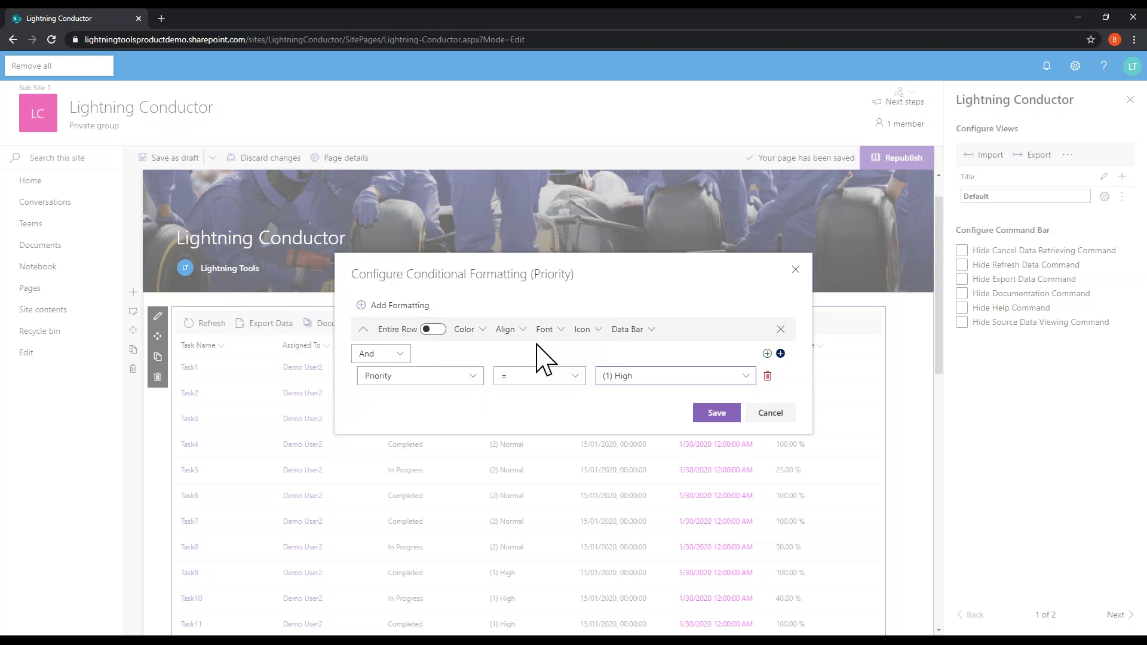
Examine the color, alignment and font options for the High priority rule, previewing theme and custom back colors.
left_click(484, 337)
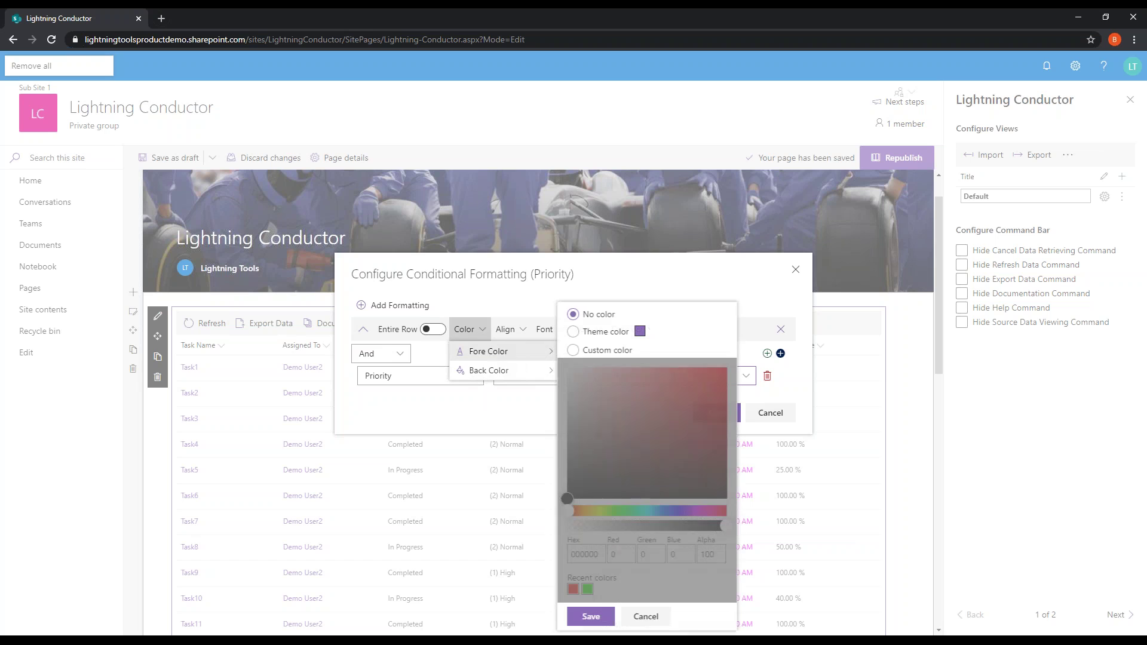
mouse_move(535, 370)
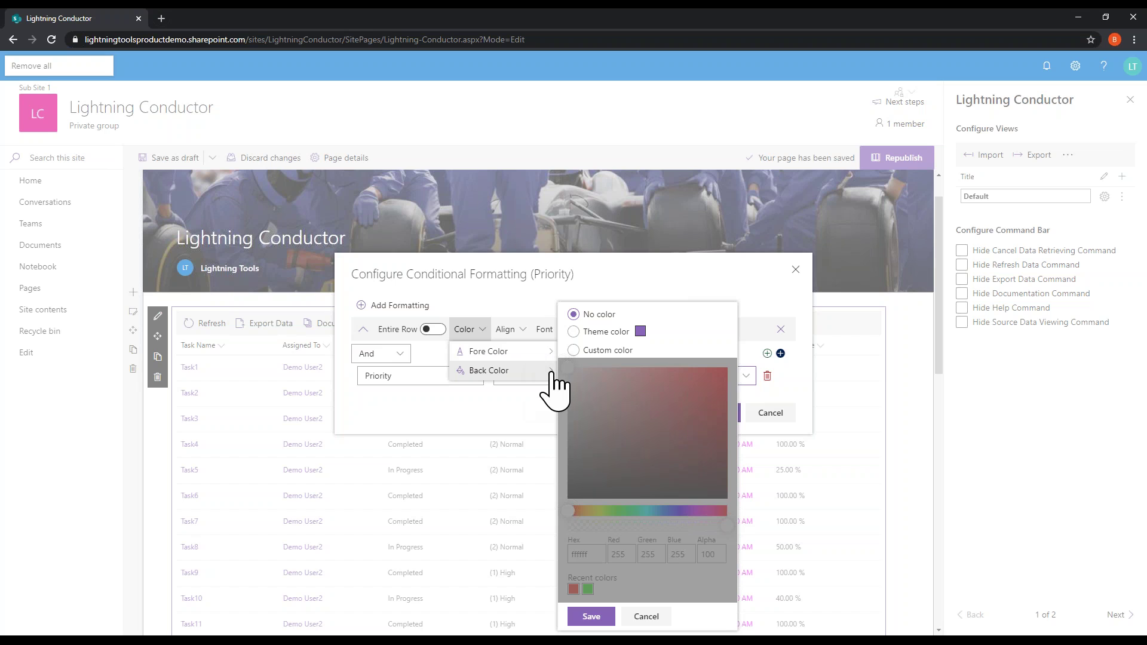
left_click(604, 333)
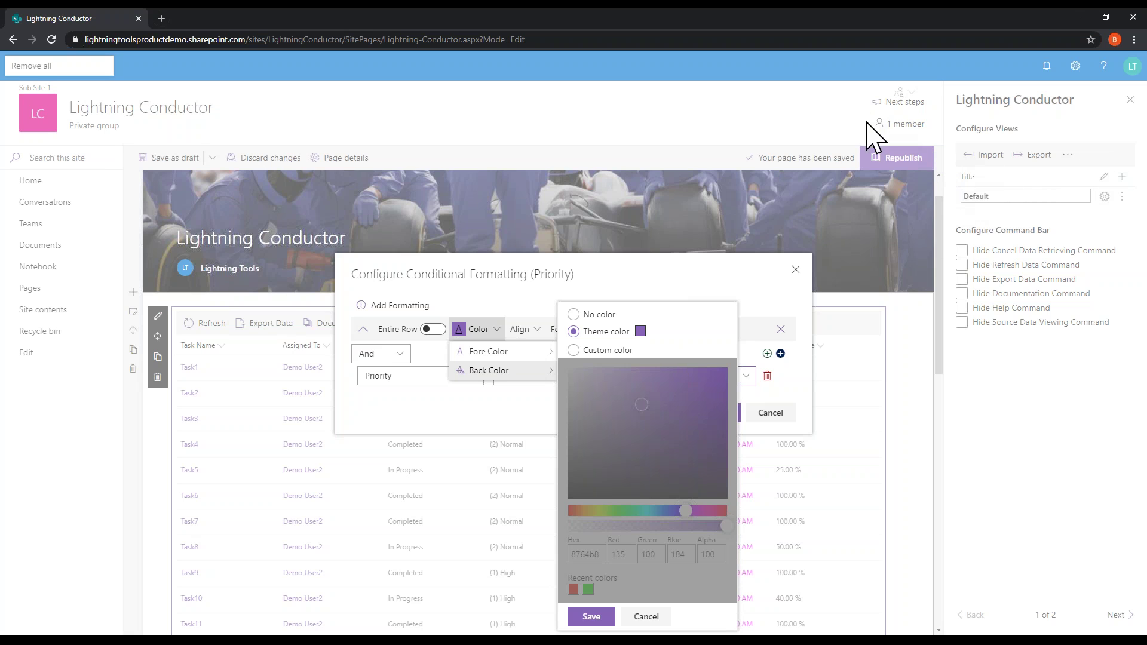
left_click(621, 351)
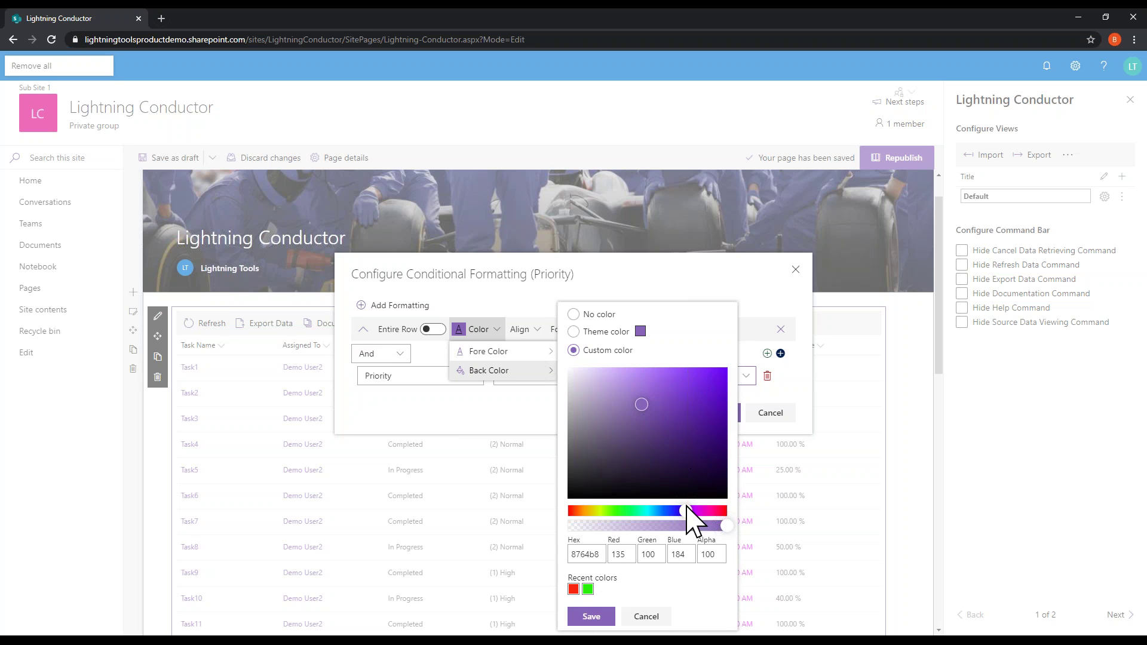
left_click(657, 620)
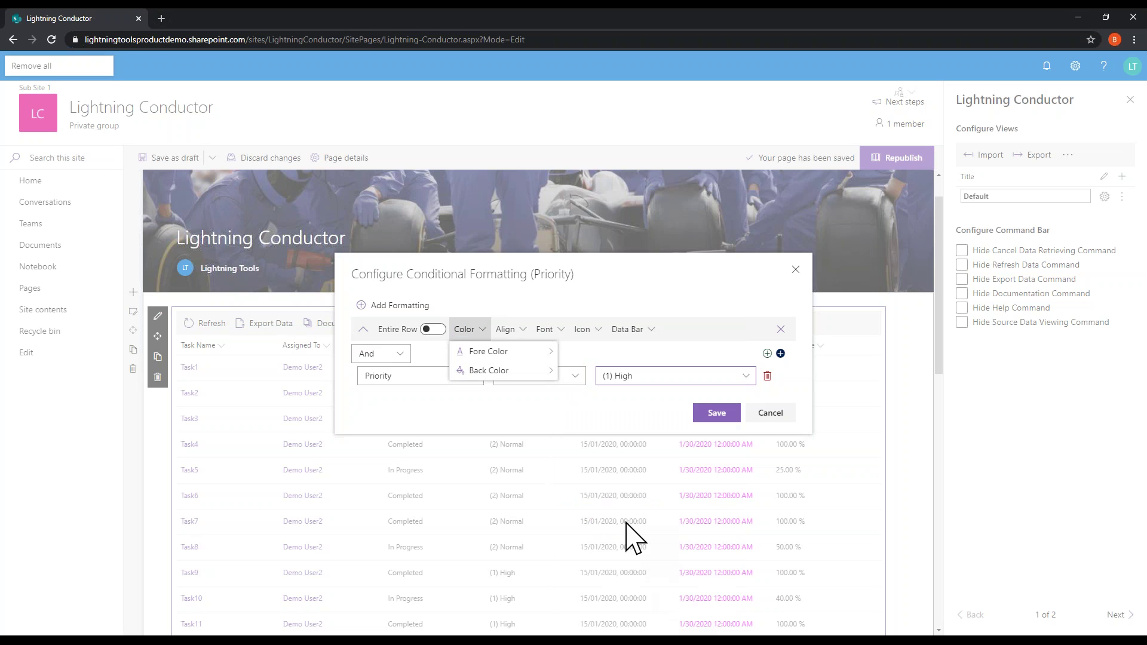
left_click(520, 331)
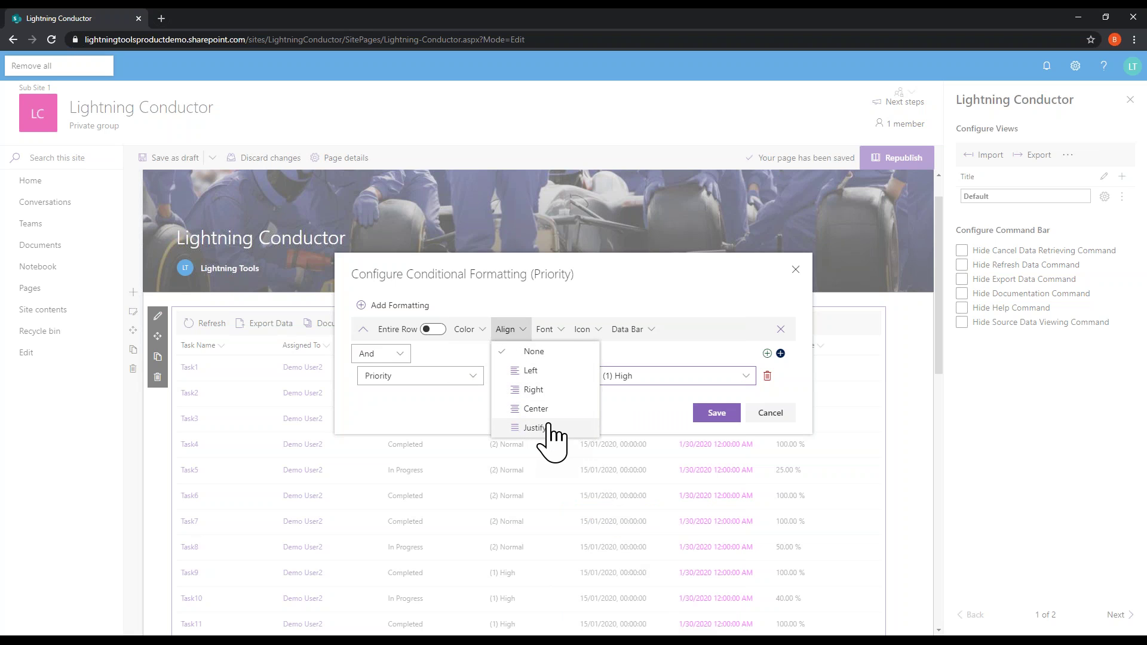
left_click(553, 334)
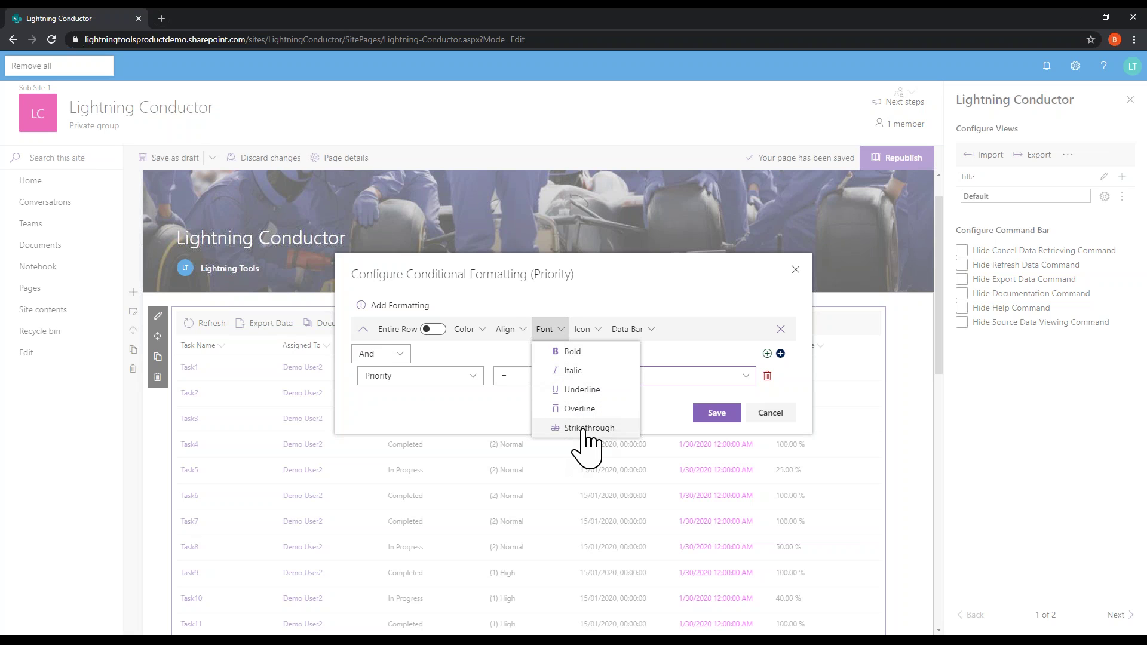
Browse through the pages of icons available for the High priority rule and search them for "car".
left_click(599, 329)
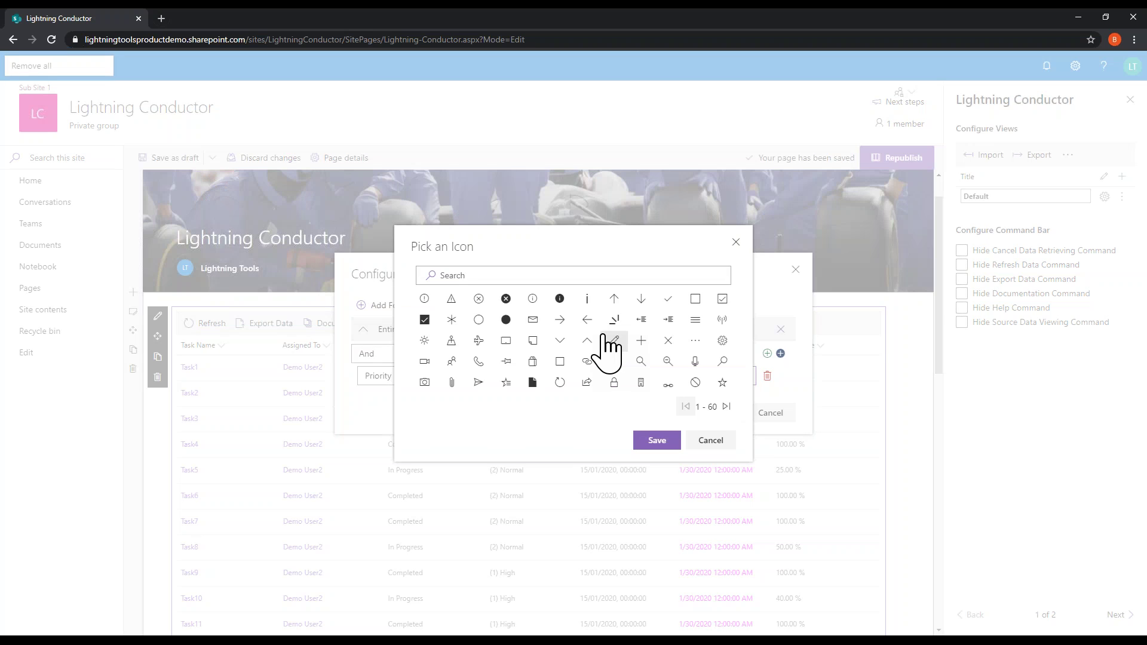
left_click(727, 407)
left_click(726, 406)
left_click(726, 407)
left_click(726, 407)
left_click(727, 406)
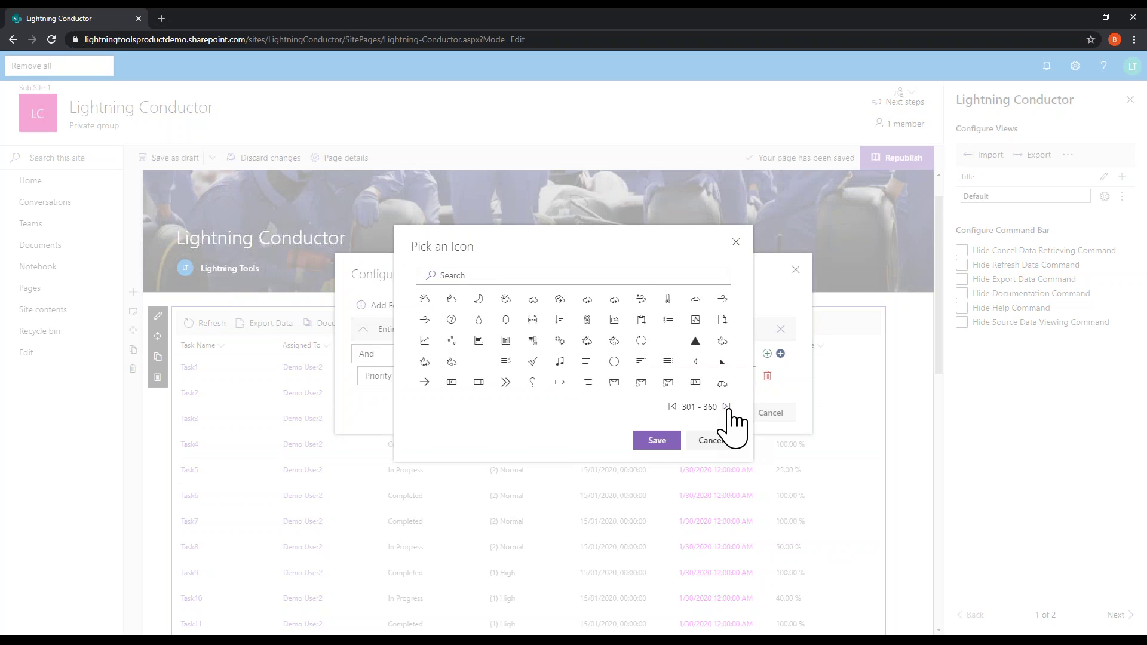
left_click(672, 407)
left_click(673, 407)
left_click(673, 407)
left_click(672, 406)
left_click(673, 407)
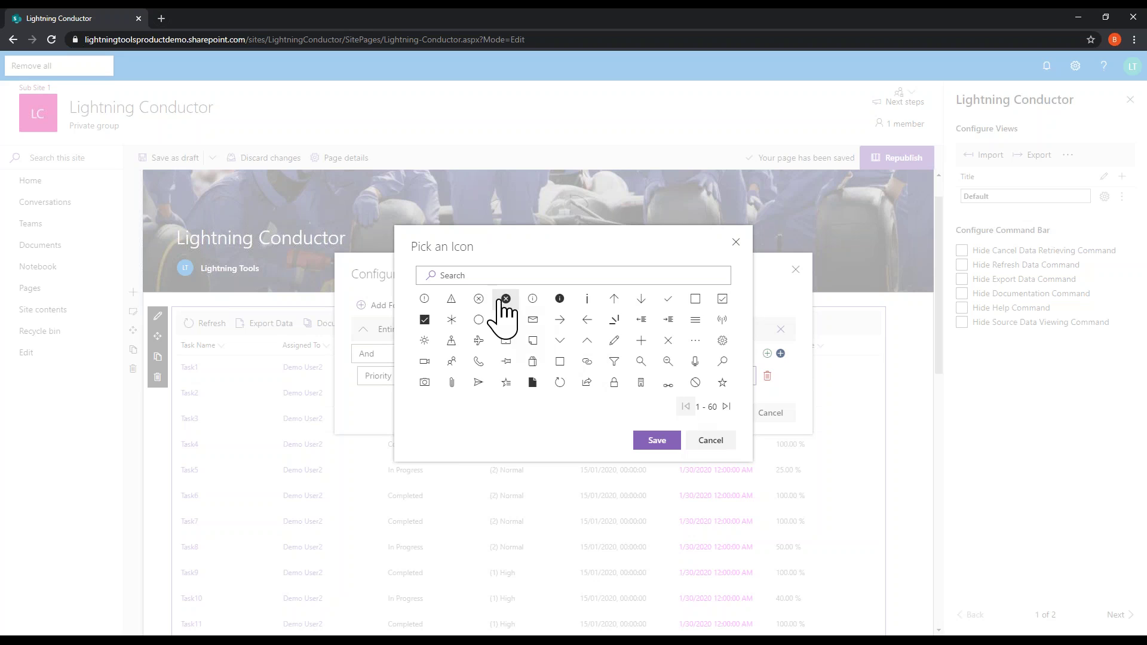
left_click(494, 273)
type("car")
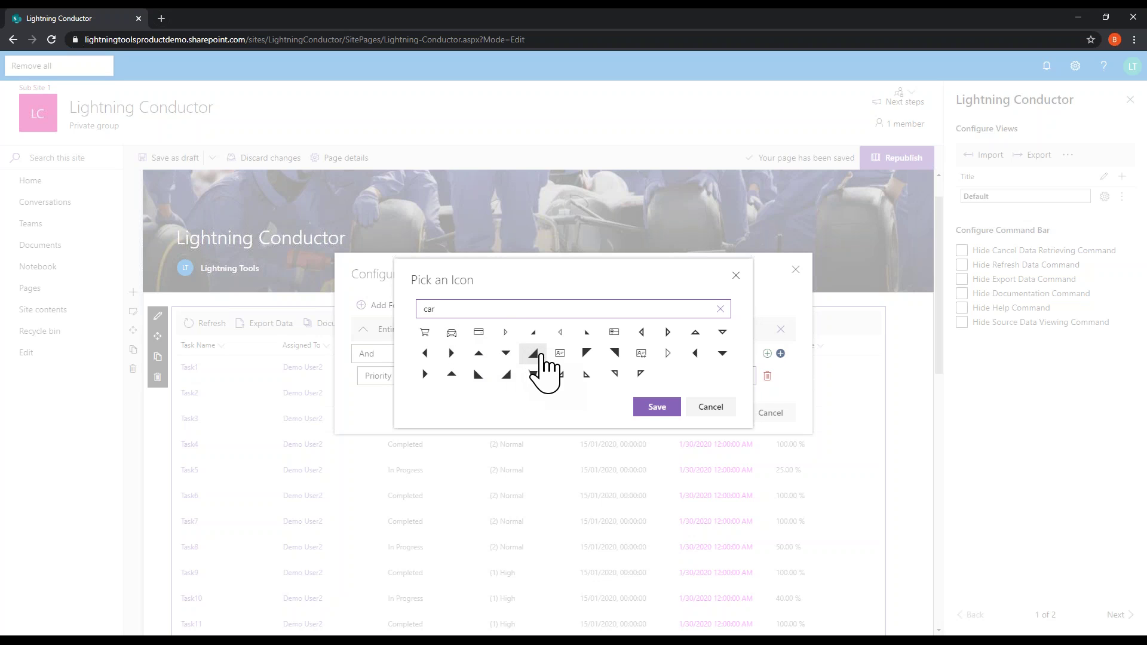
left_click(720, 308)
Assign the High priority rule a filled circle icon with the custom red fore color f70c0c.
left_click(507, 321)
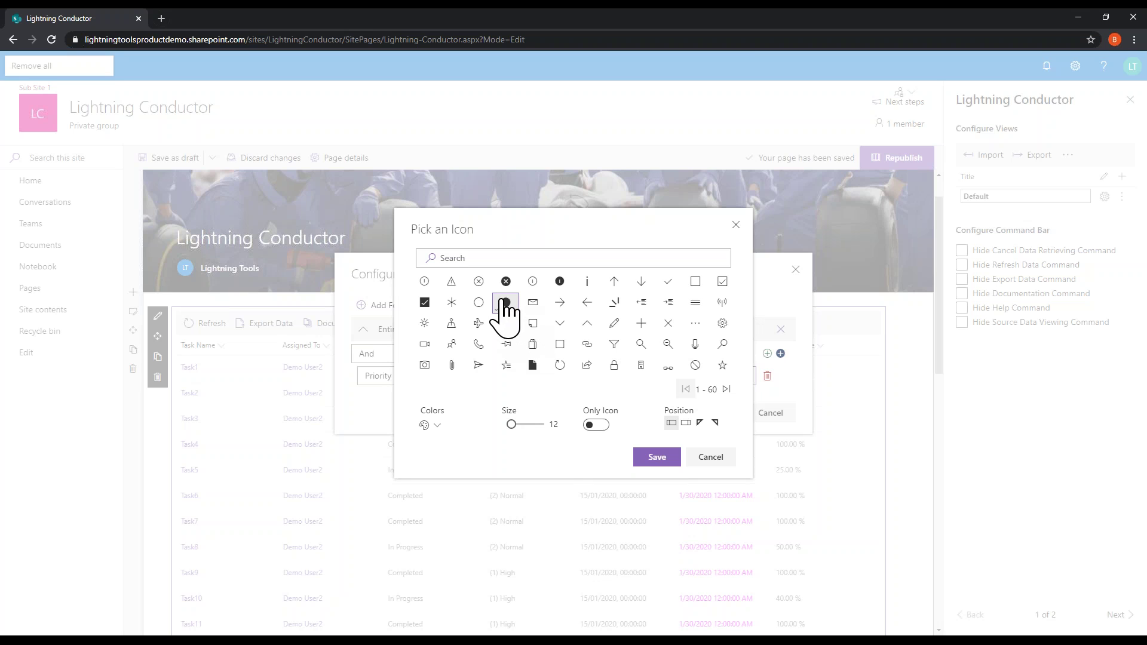
left_click(433, 425)
mouse_move(435, 445)
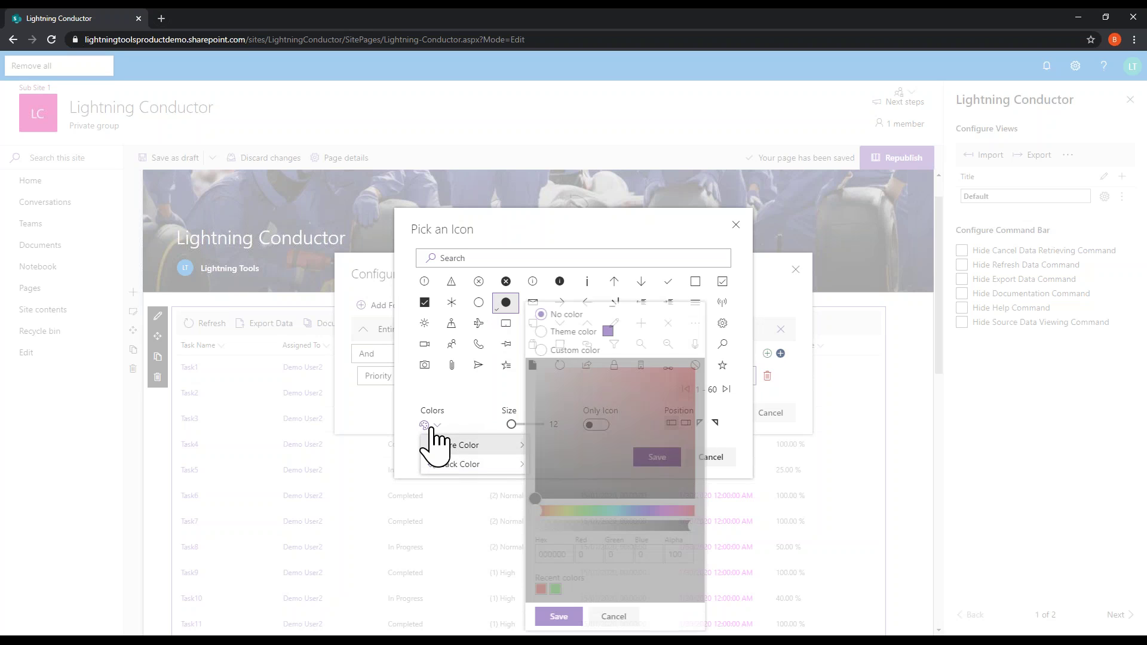
left_click(545, 350)
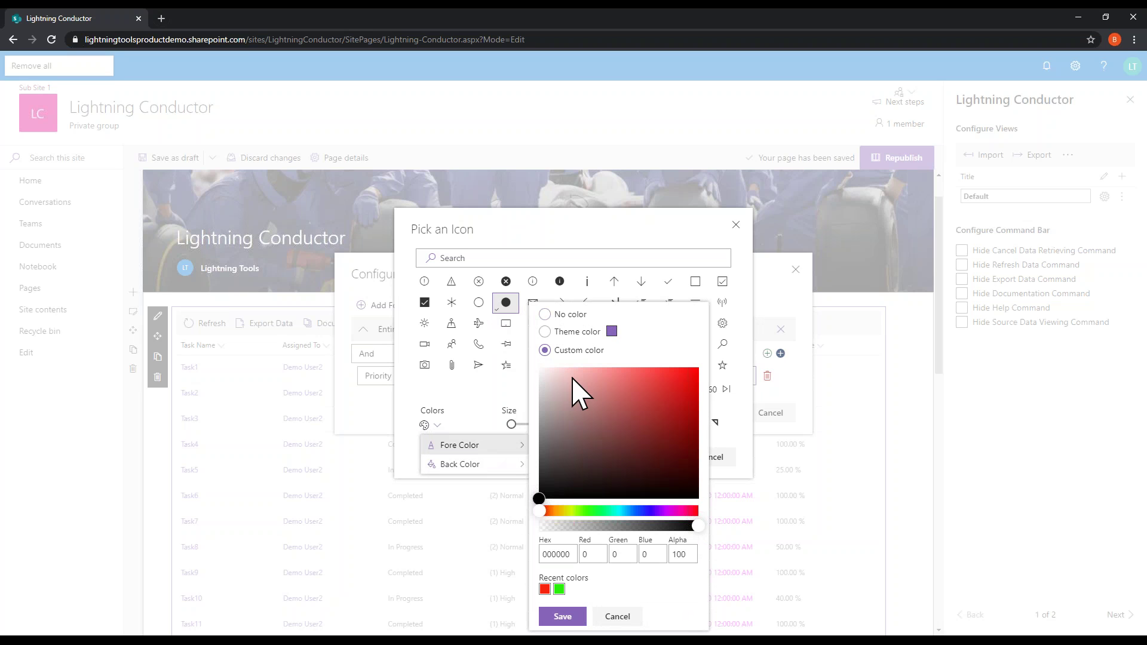
left_click(691, 372)
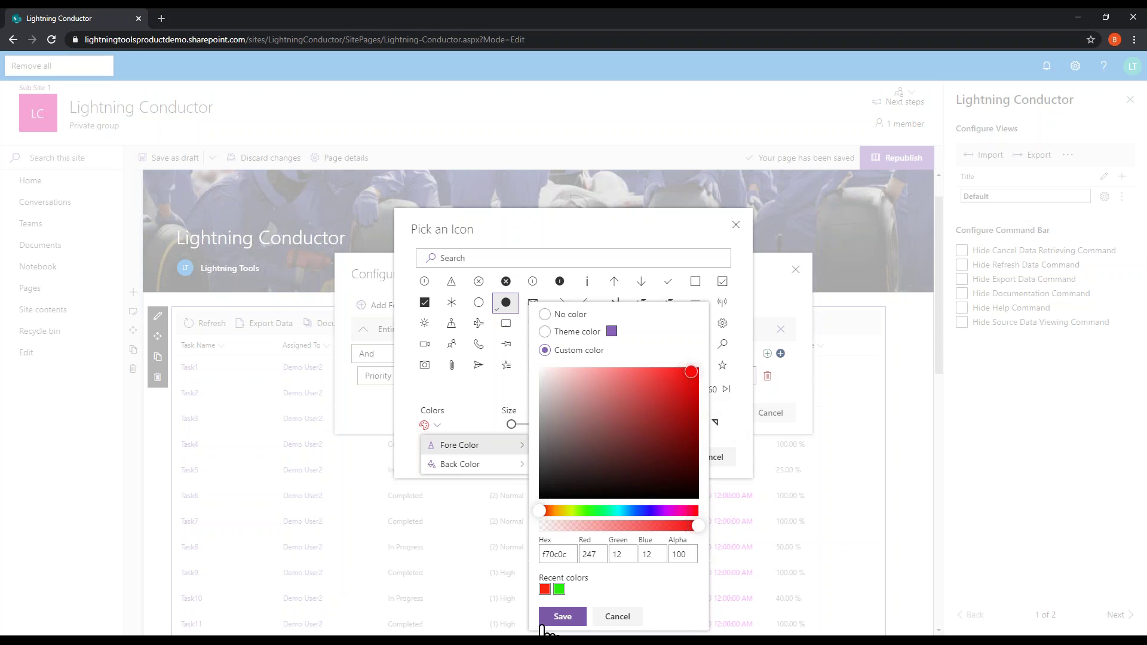
left_click(561, 617)
left_click(562, 457)
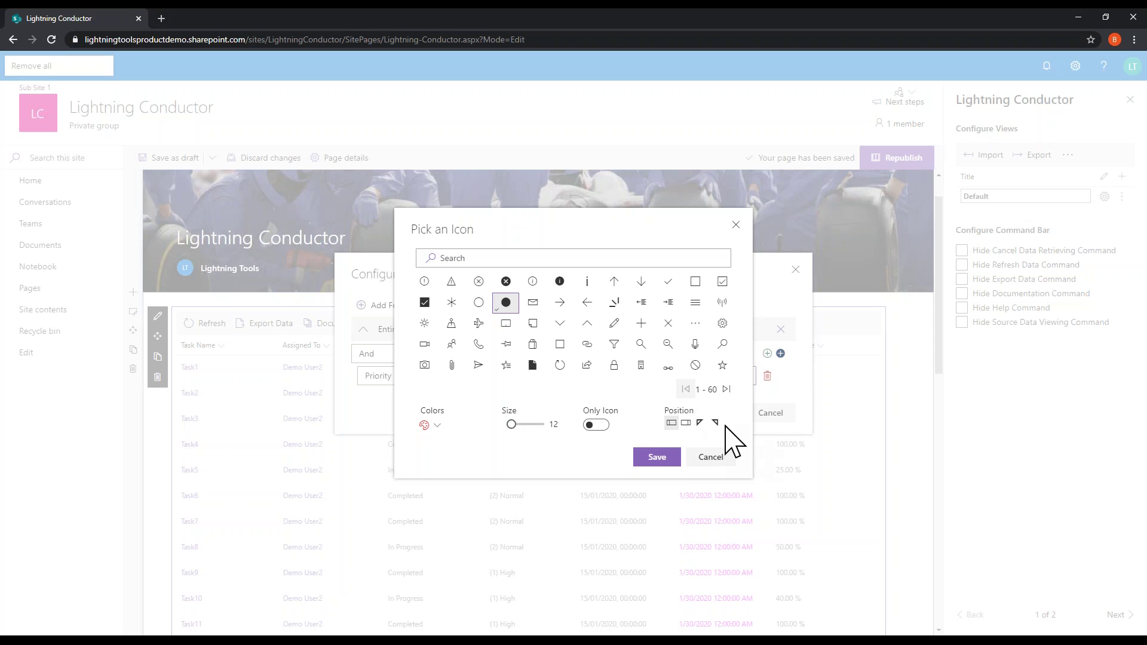
left_click(657, 458)
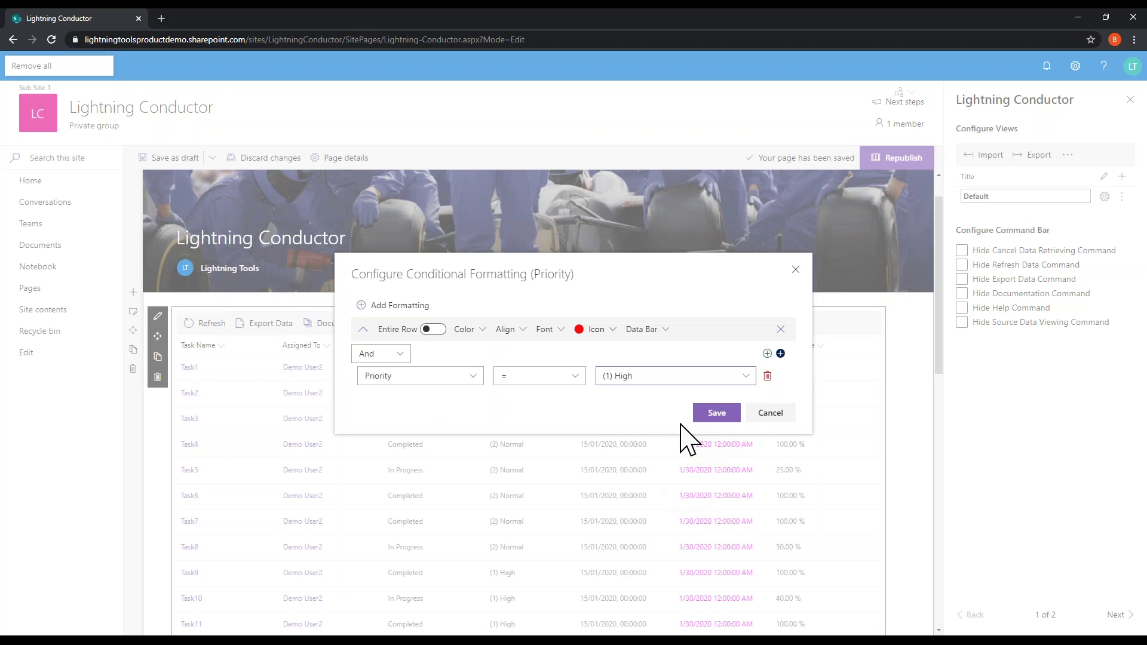
Add two more formatting rules for the Priority column and collapse the High priority rule.
left_click(361, 305)
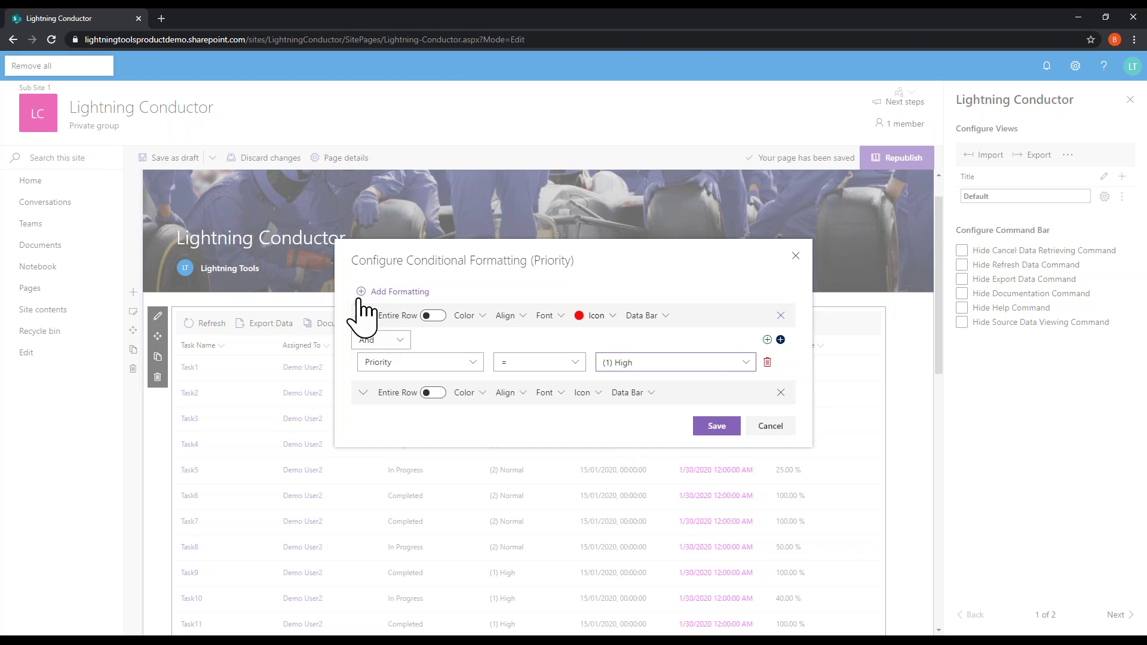
left_click(361, 293)
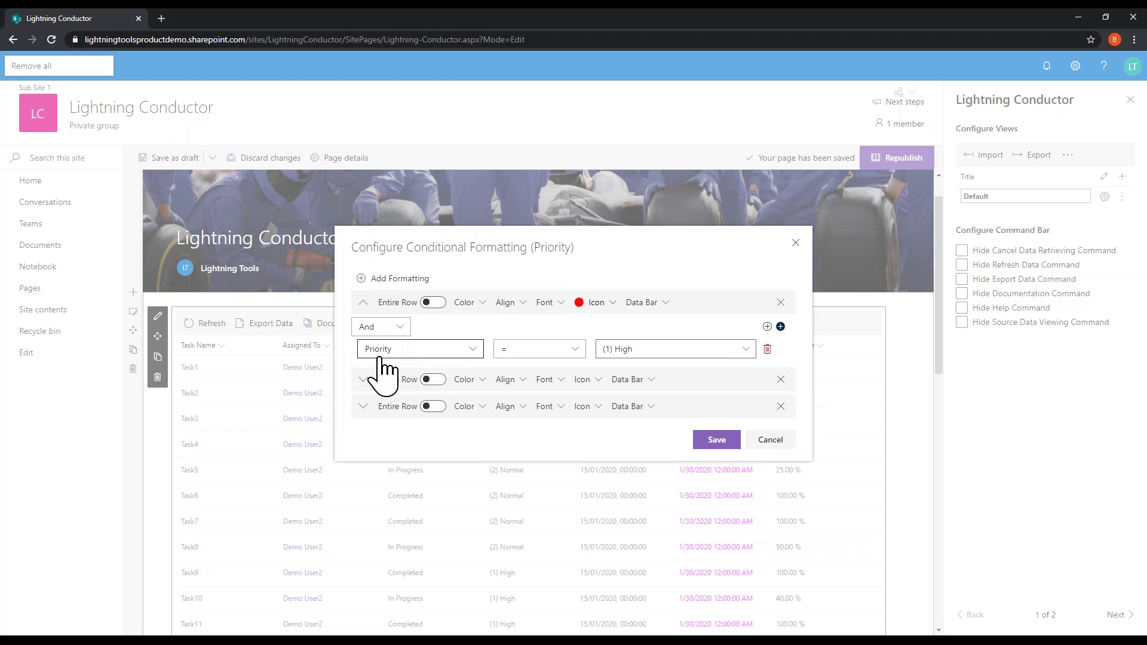
left_click(362, 303)
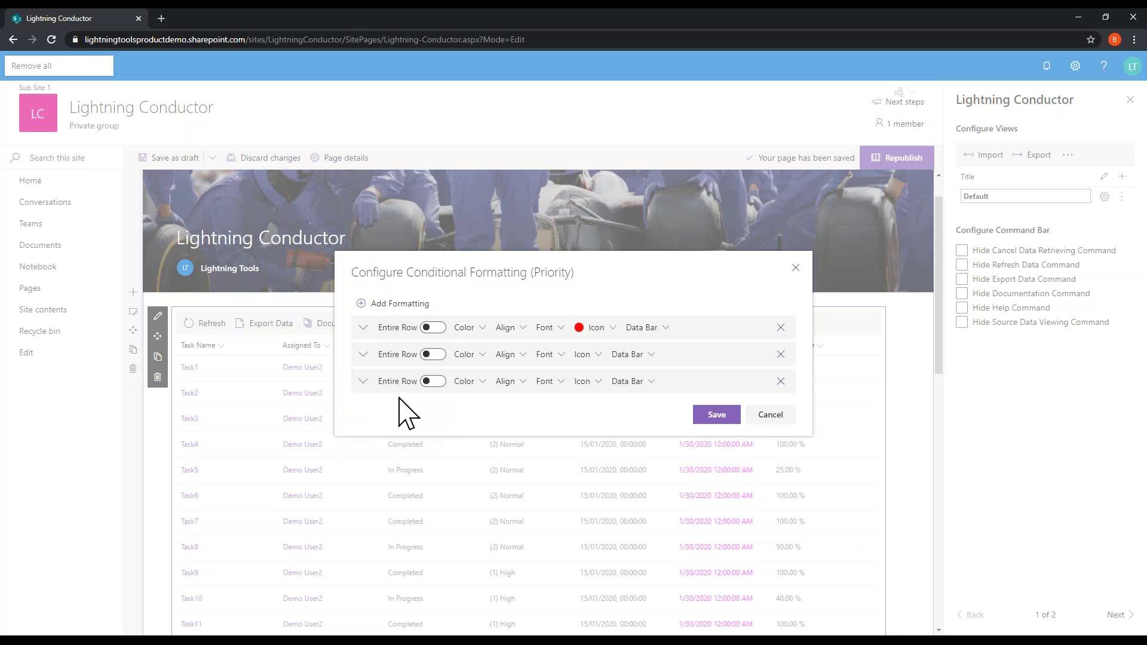
Give the second formatting rule a filled circle icon with a custom dark yellow fore color.
left_click(363, 354)
left_click(596, 329)
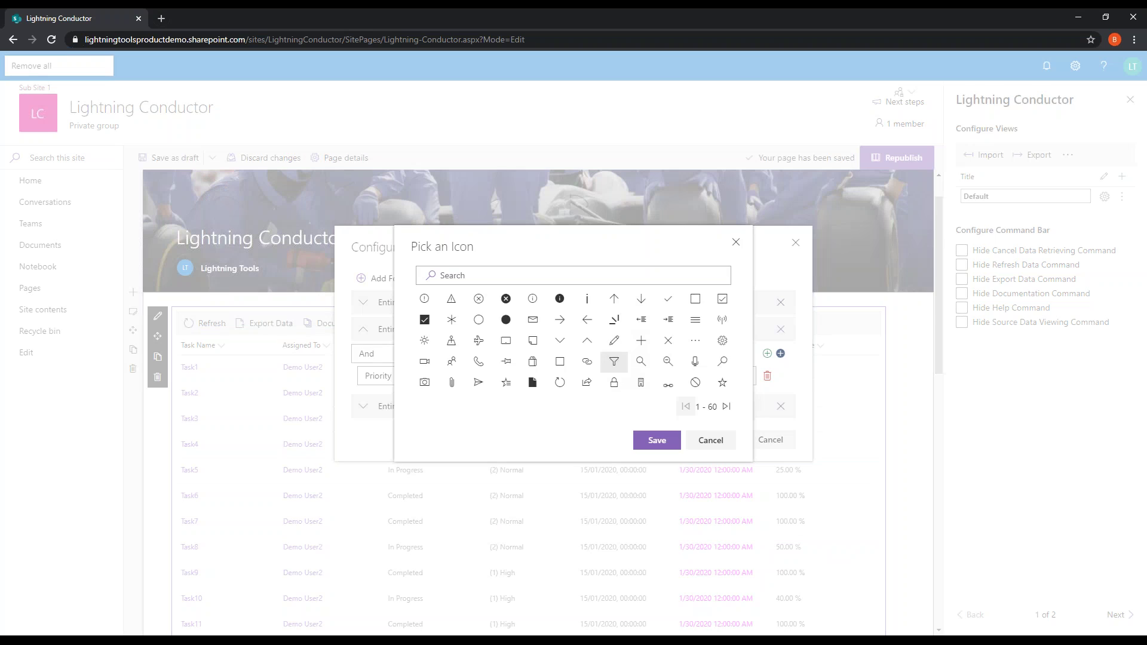
left_click(507, 321)
left_click(438, 425)
mouse_move(495, 447)
left_click(557, 352)
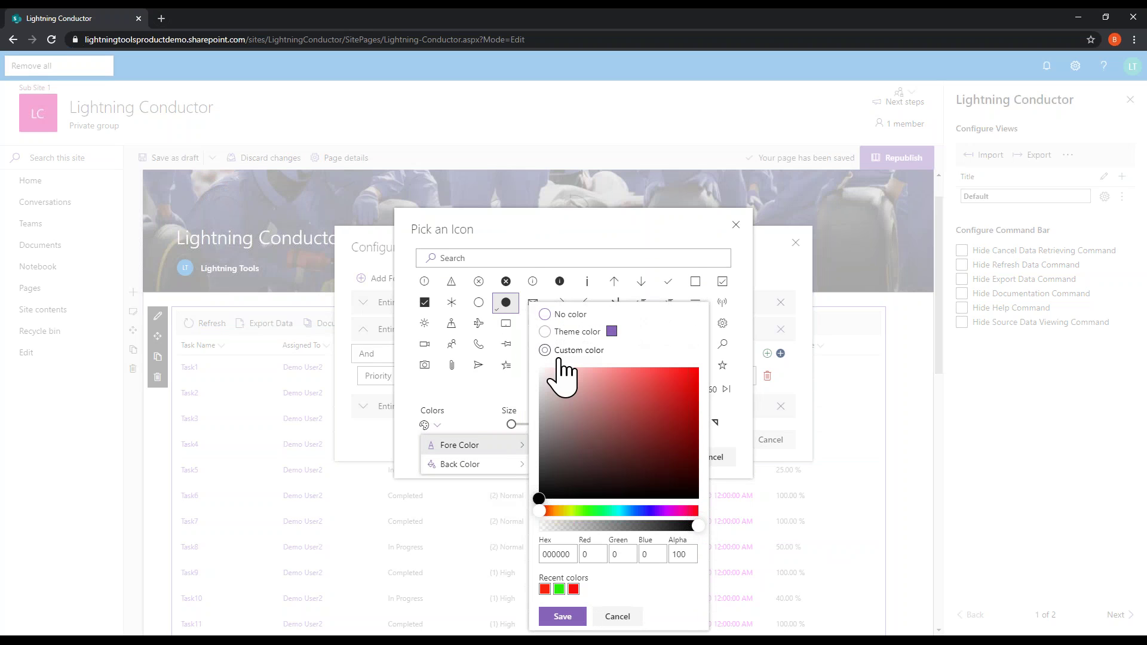
left_click(561, 510)
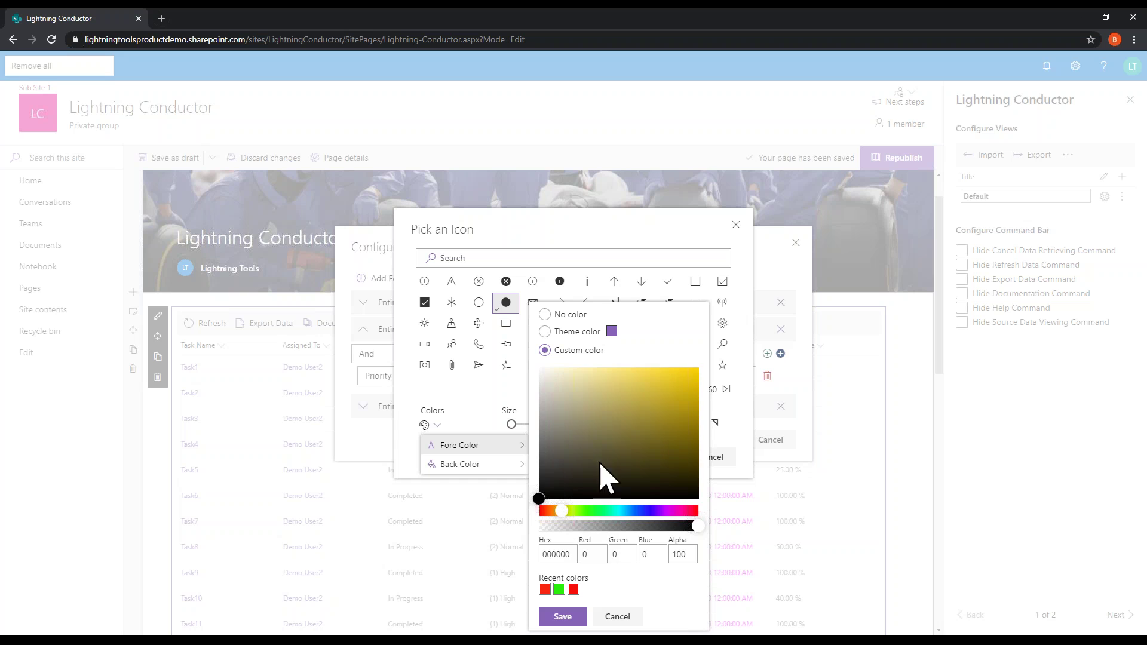
left_click(686, 400)
left_click(573, 617)
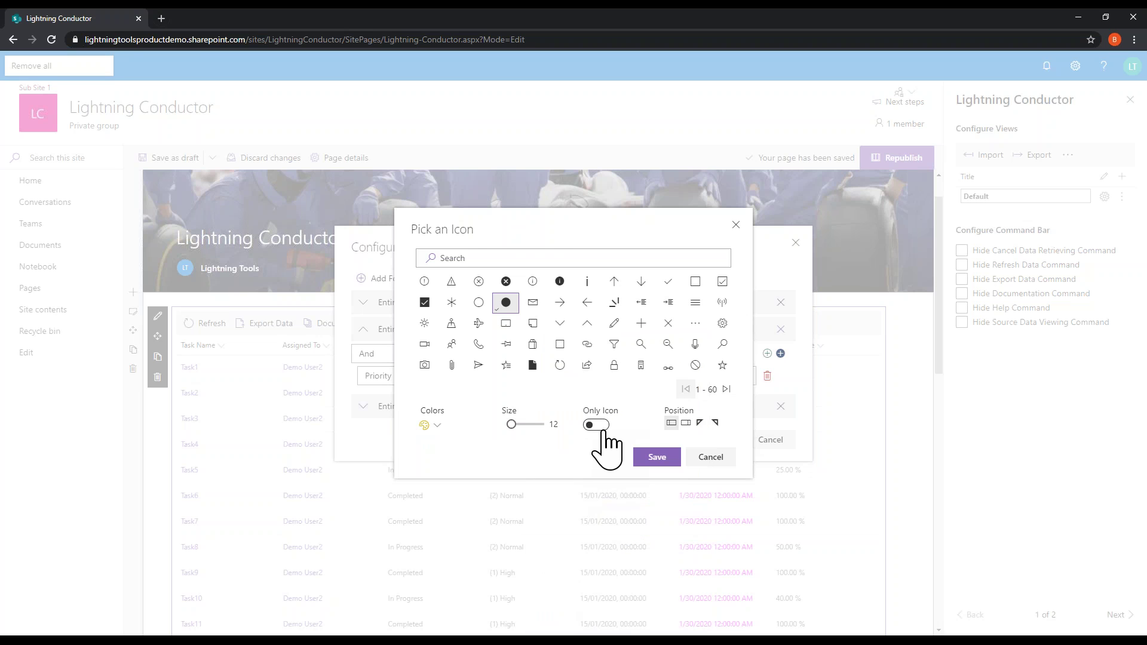
left_click(657, 457)
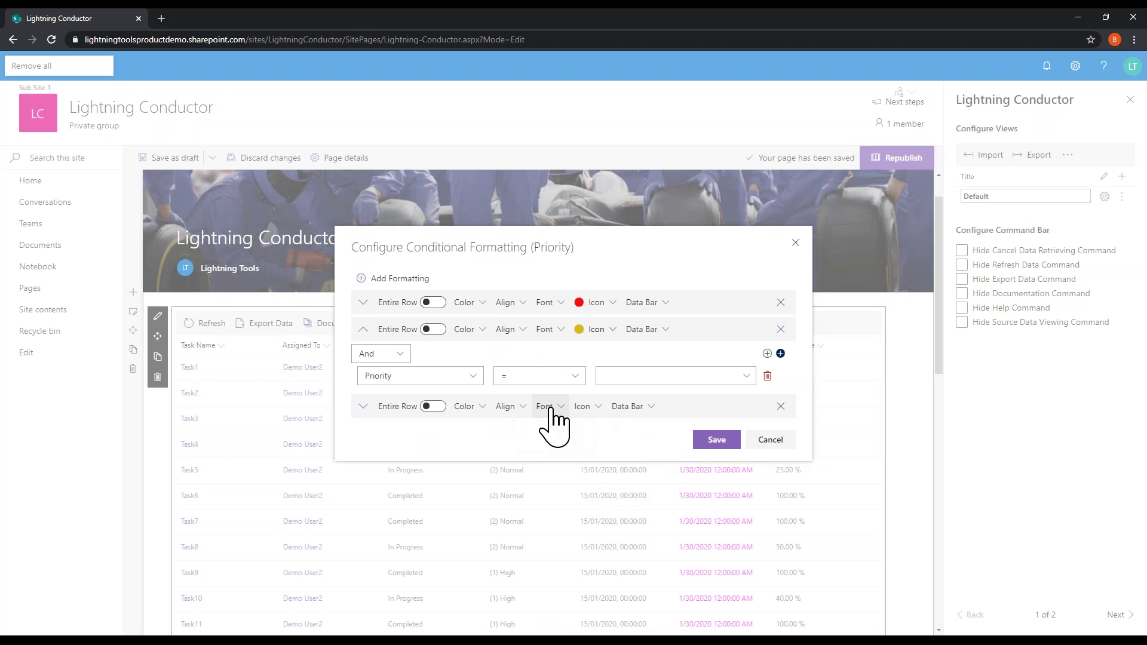
Set the second rule's condition to Priority = (2) Normal and collapse the rule.
left_click(745, 377)
left_click(642, 413)
left_click(363, 329)
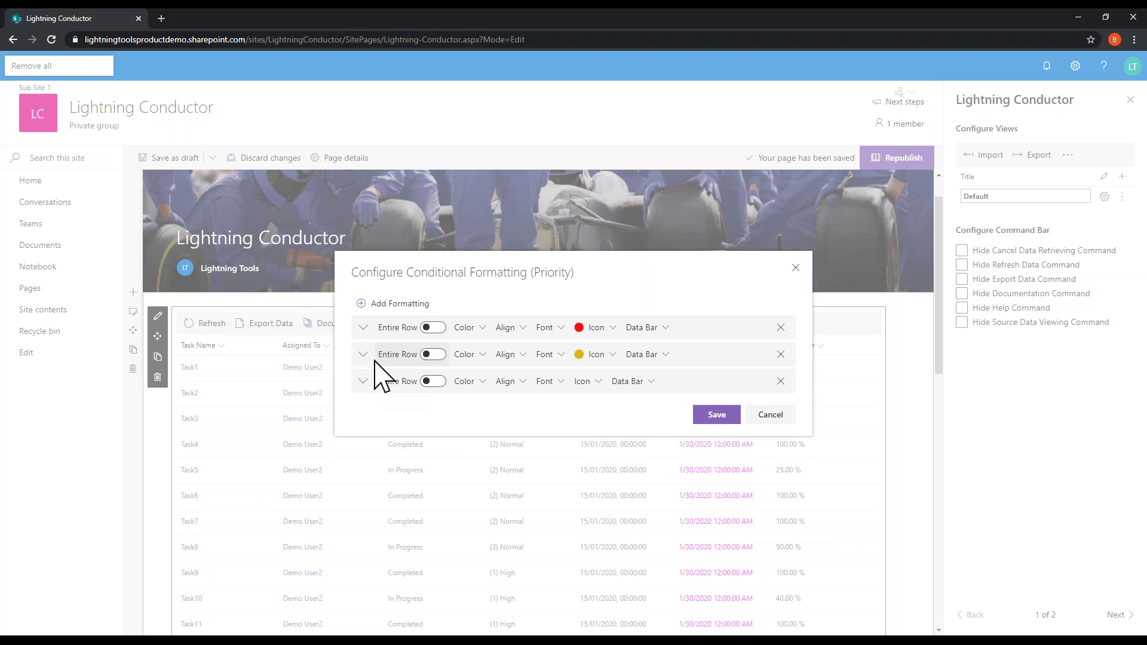
Give the third formatting rule a filled circle icon in custom green and set its condition to Priority = (3) Low.
left_click(363, 381)
left_click(588, 357)
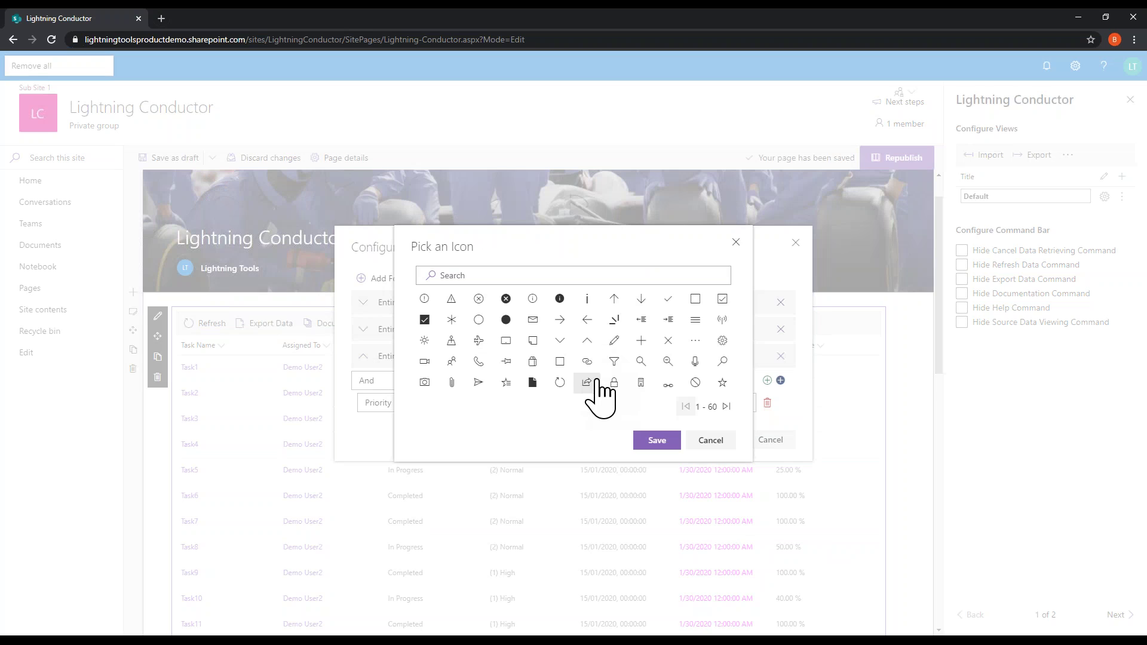
left_click(506, 320)
left_click(435, 425)
mouse_move(519, 454)
left_click(544, 350)
left_click(596, 510)
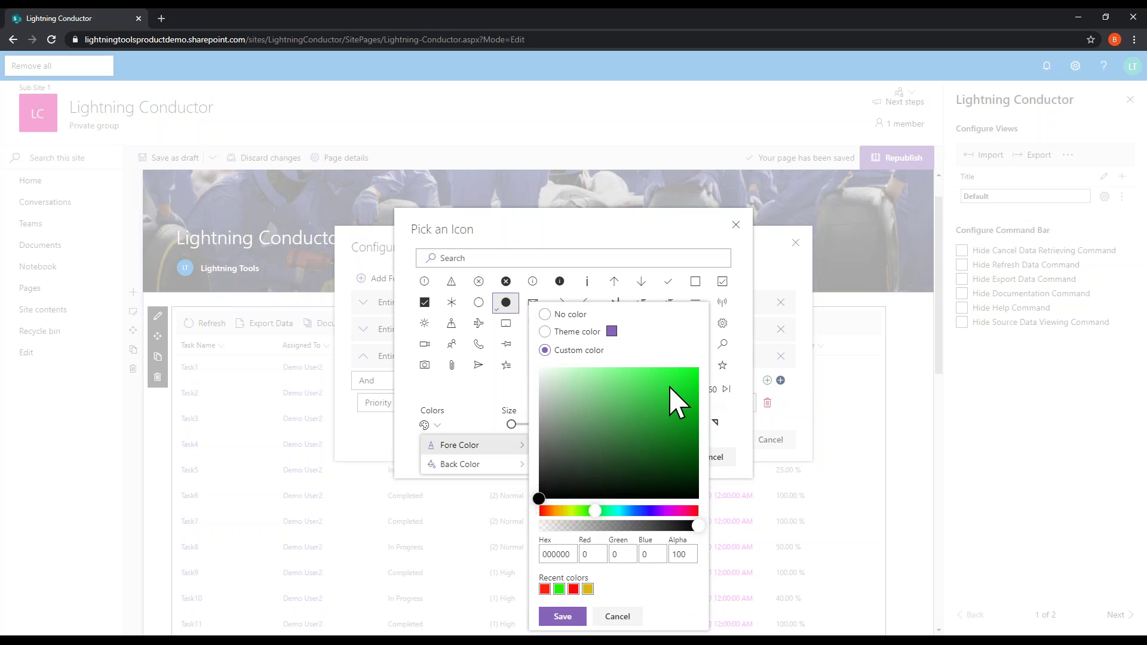
left_click(671, 380)
left_click(562, 617)
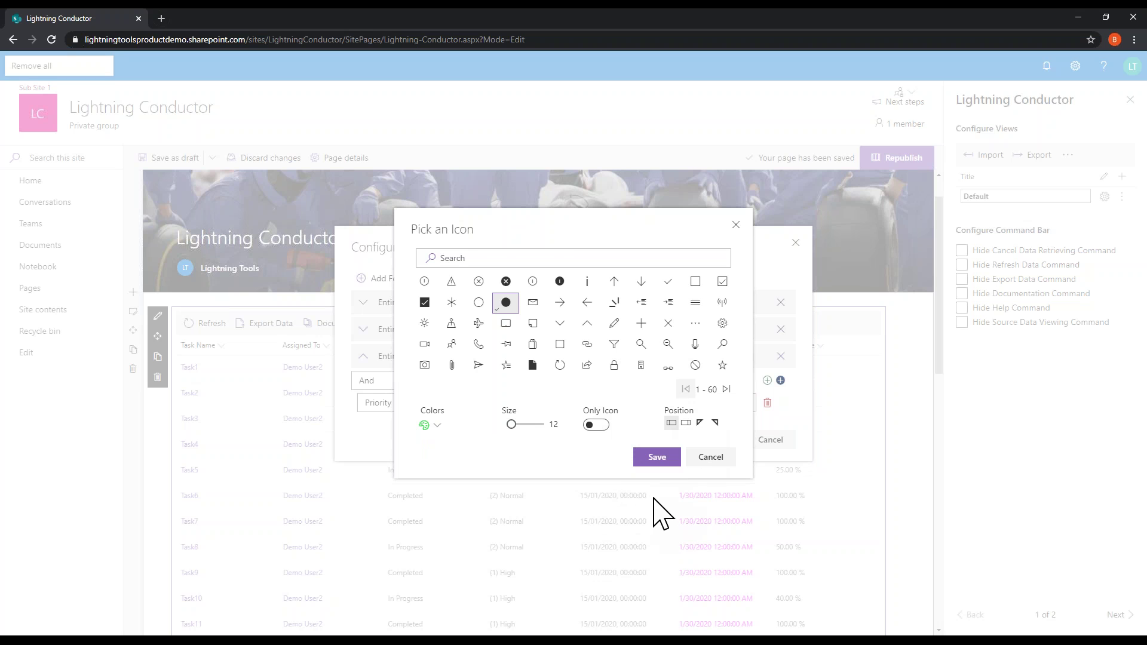
left_click(657, 457)
left_click(746, 403)
left_click(622, 460)
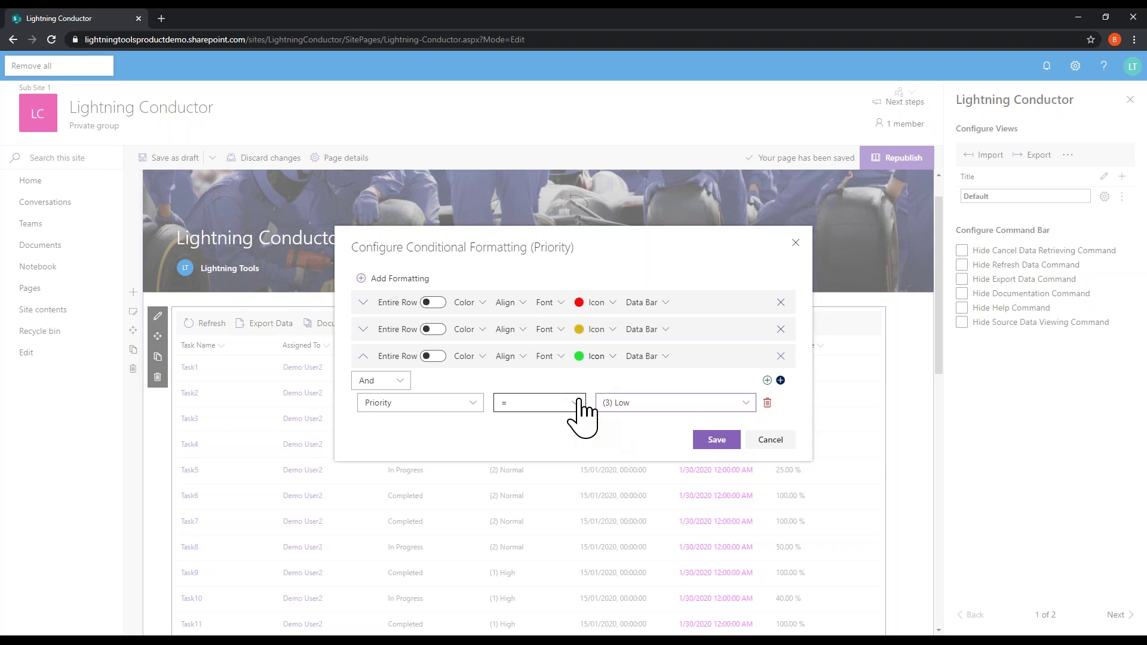
Save the Priority column's conditional formatting and review the icons throughout the task grid.
left_click(717, 440)
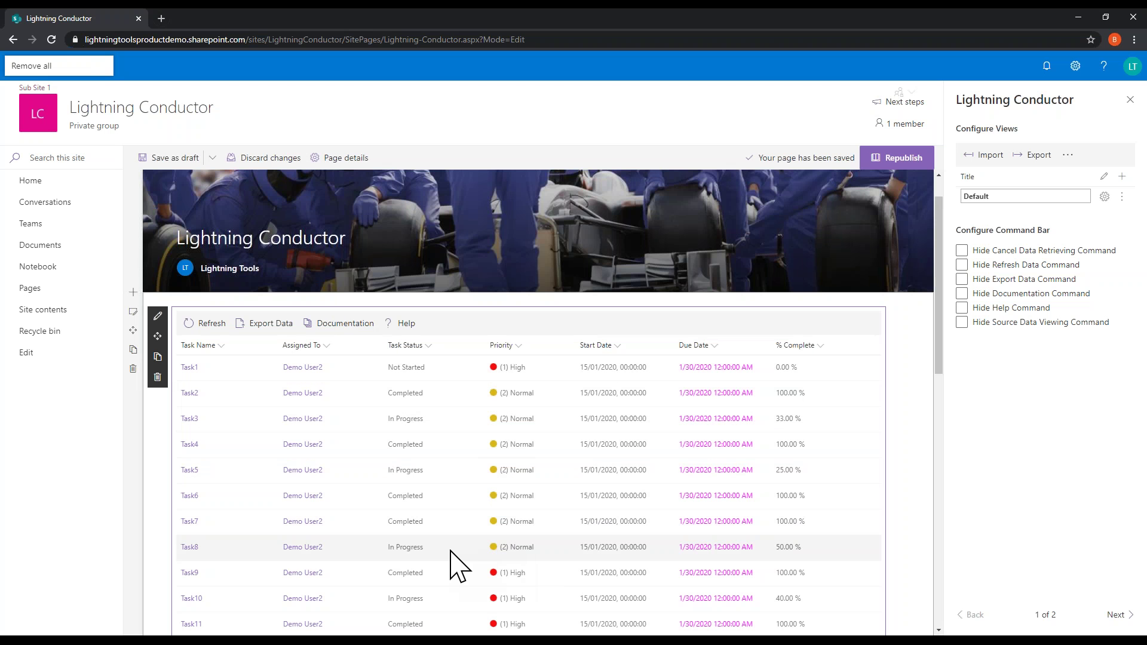
scroll(462, 521, "down", 3)
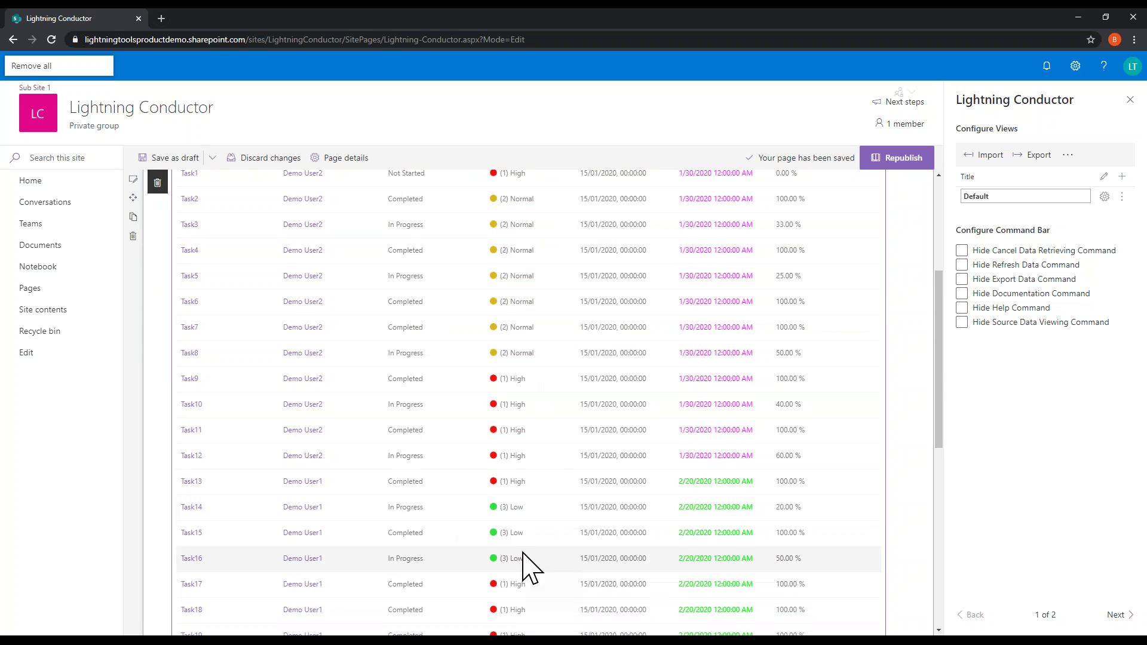
scroll(529, 559, "up", 3)
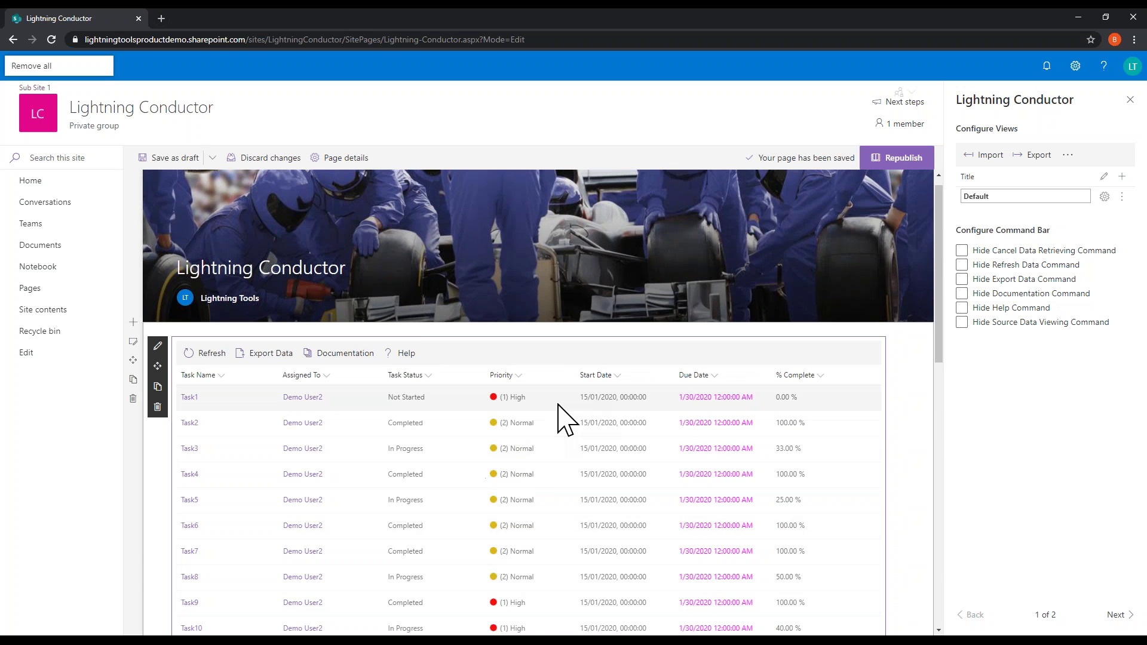
scroll(532, 500, "down", 8)
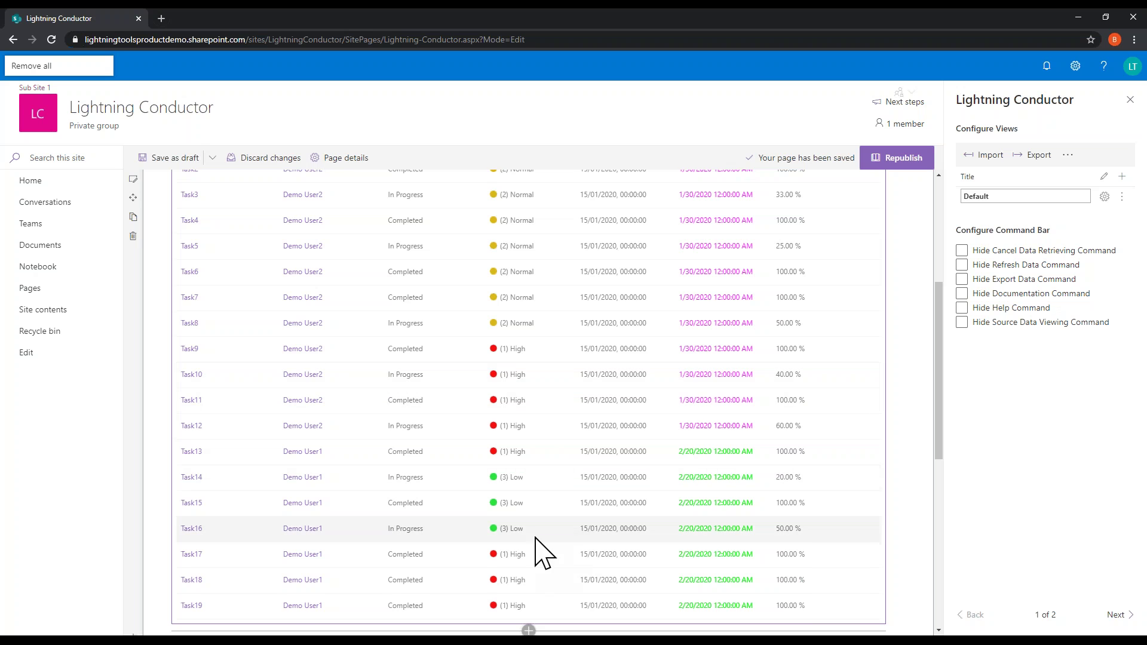
scroll(523, 371, "up", 8)
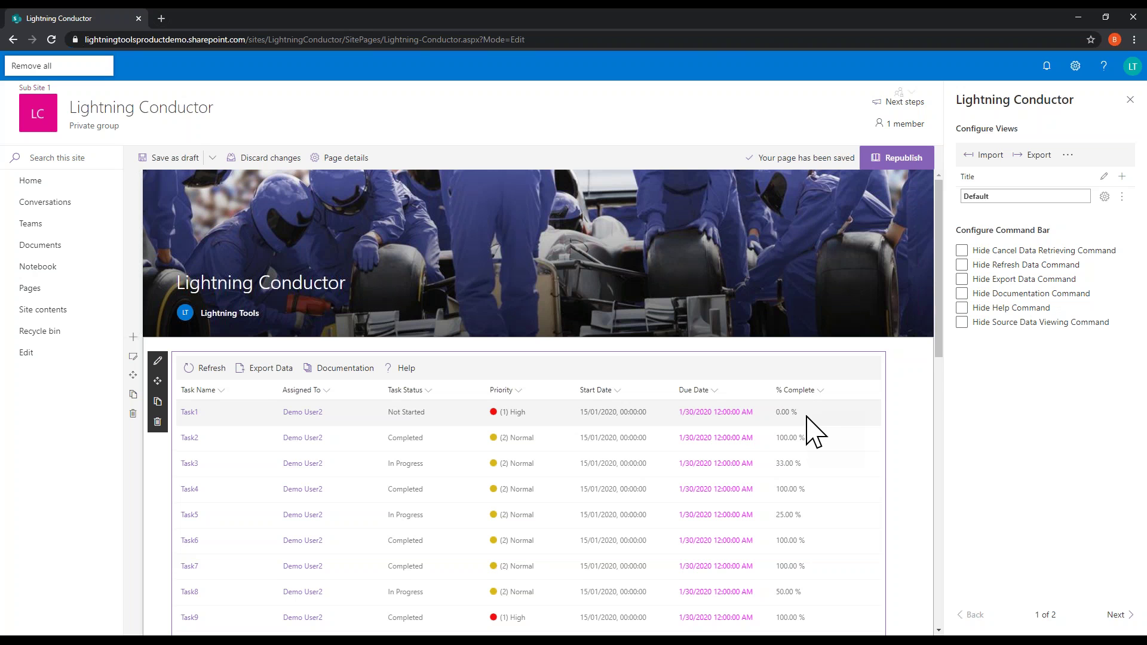
Open conditional formatting for the % Complete column and delete the default condition from its rule.
scroll(817, 421, "down", 4)
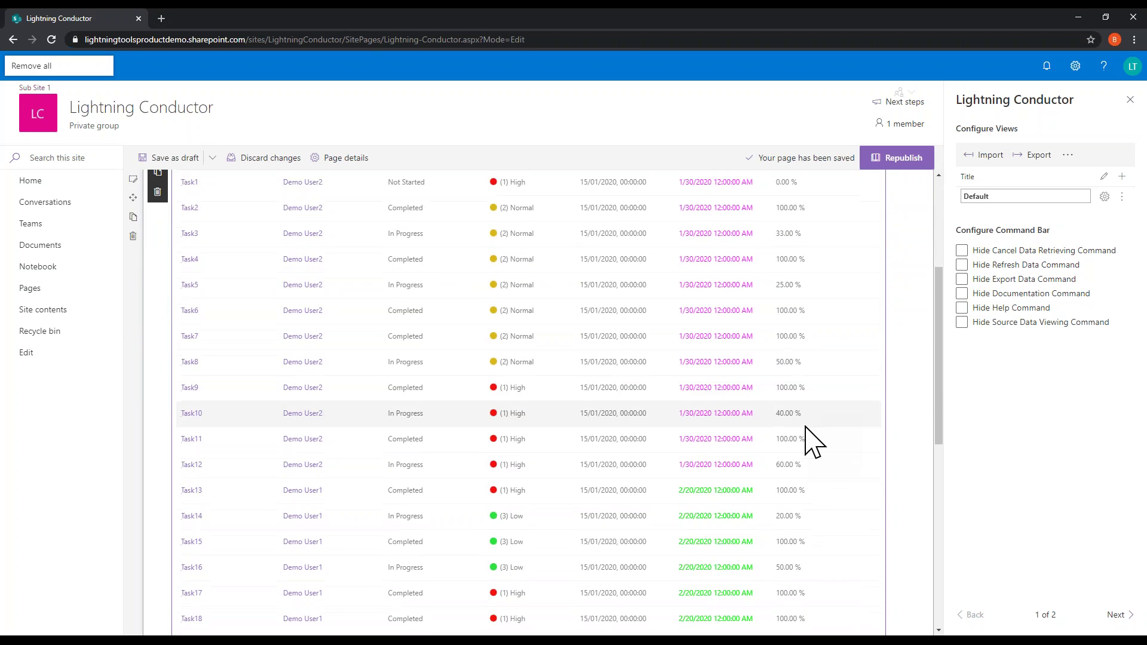
scroll(814, 440, "down", 2)
scroll(825, 454, "up", 3)
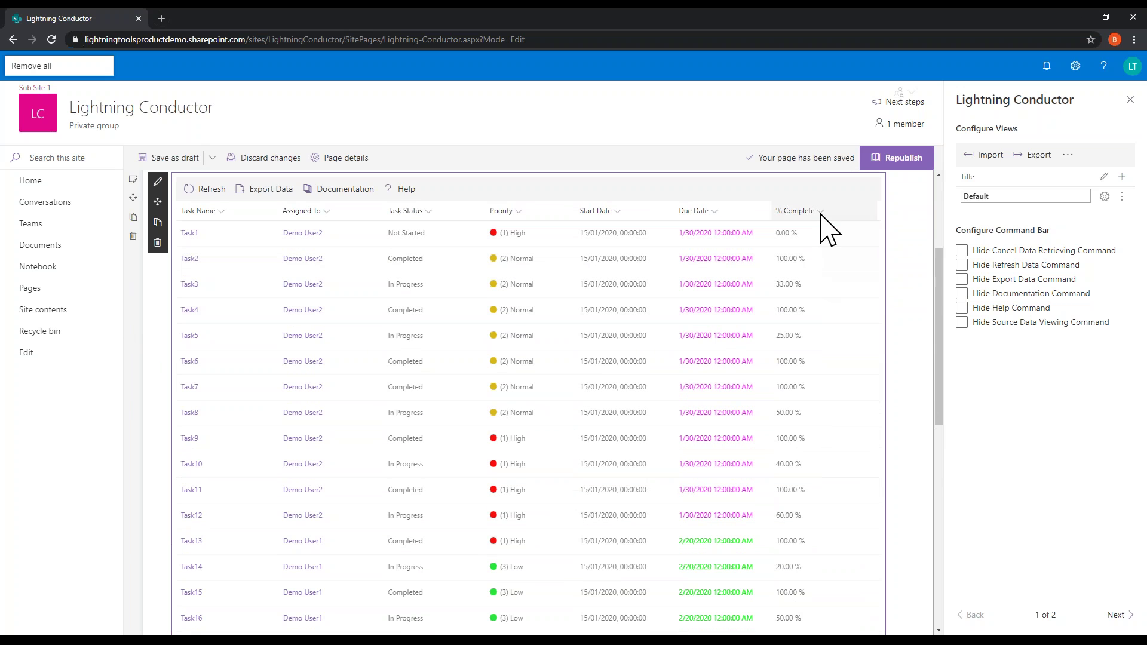
left_click(818, 212)
mouse_move(839, 308)
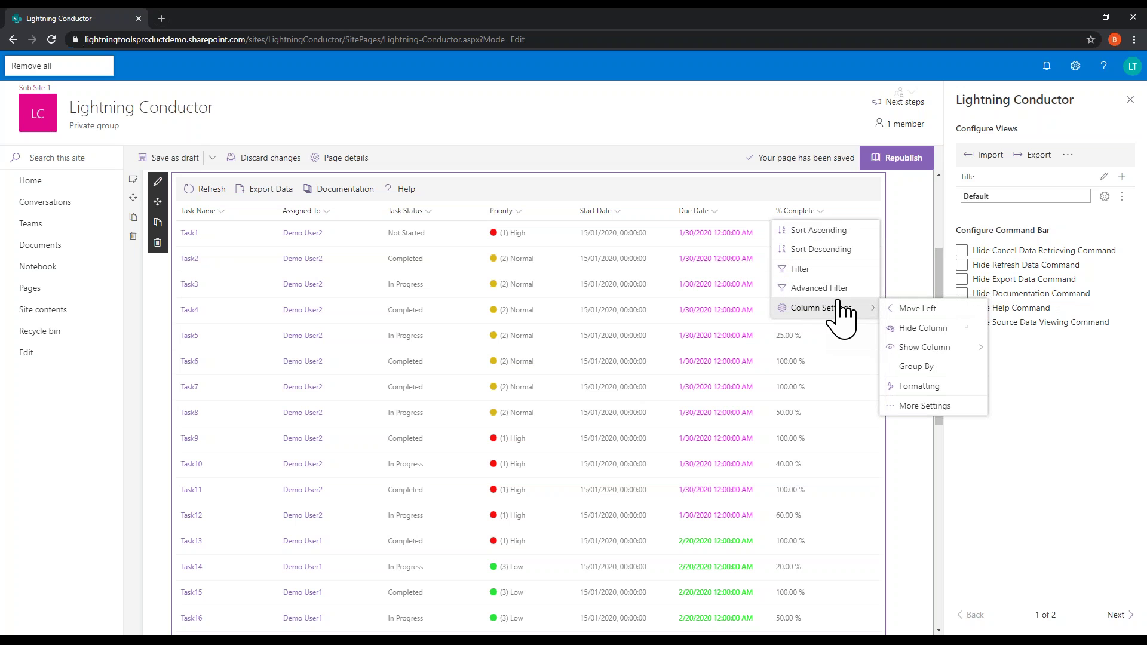
left_click(926, 387)
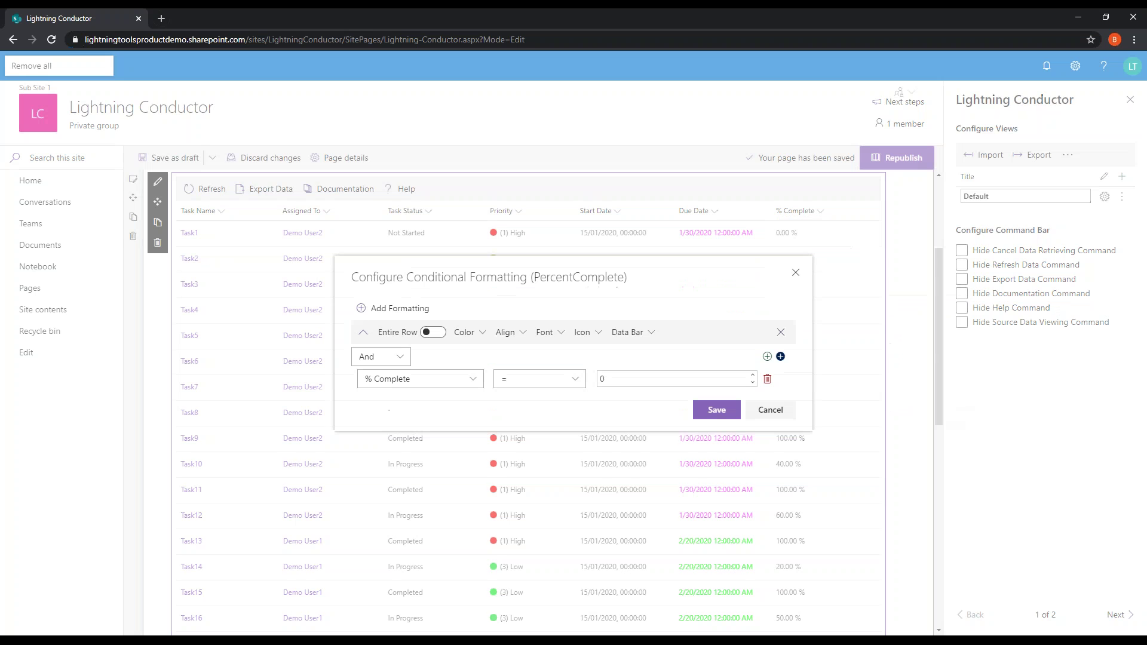
left_click(768, 379)
Add a data bar with max value 1 and hidden values to the % Complete rule, and save the formatting.
left_click(650, 344)
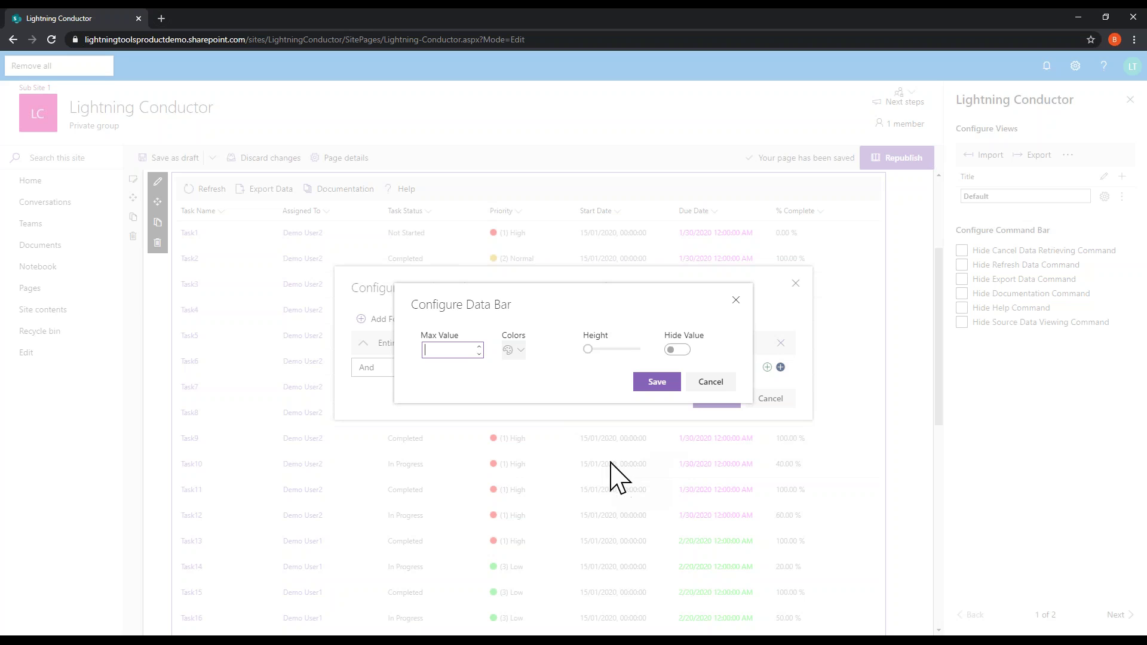
type("1")
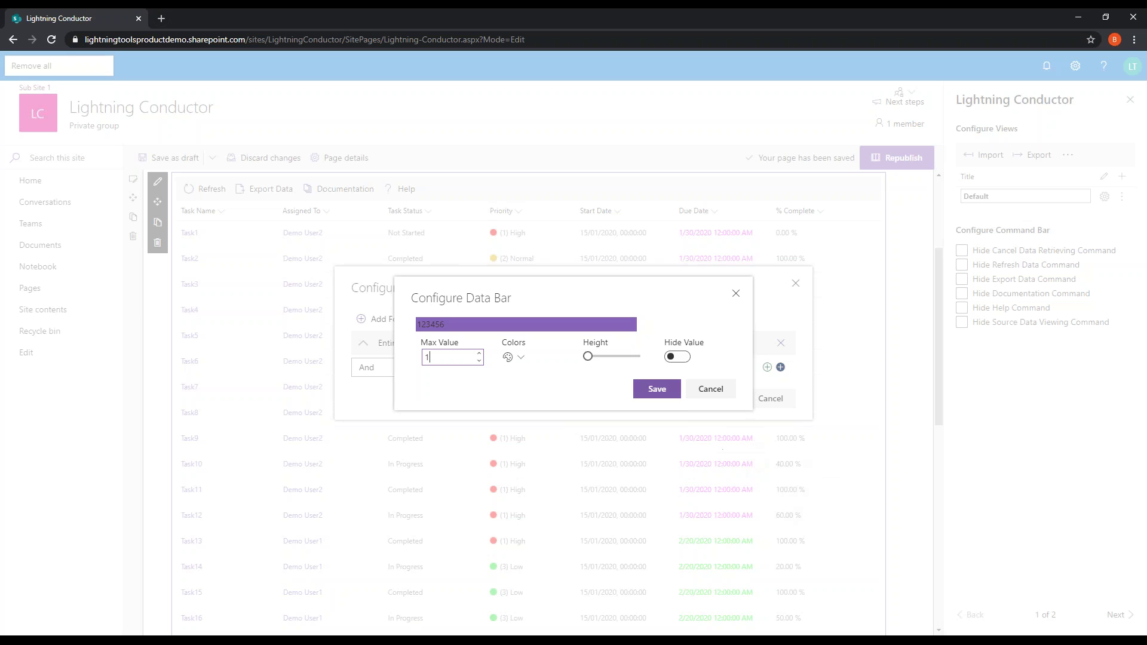
left_click(677, 357)
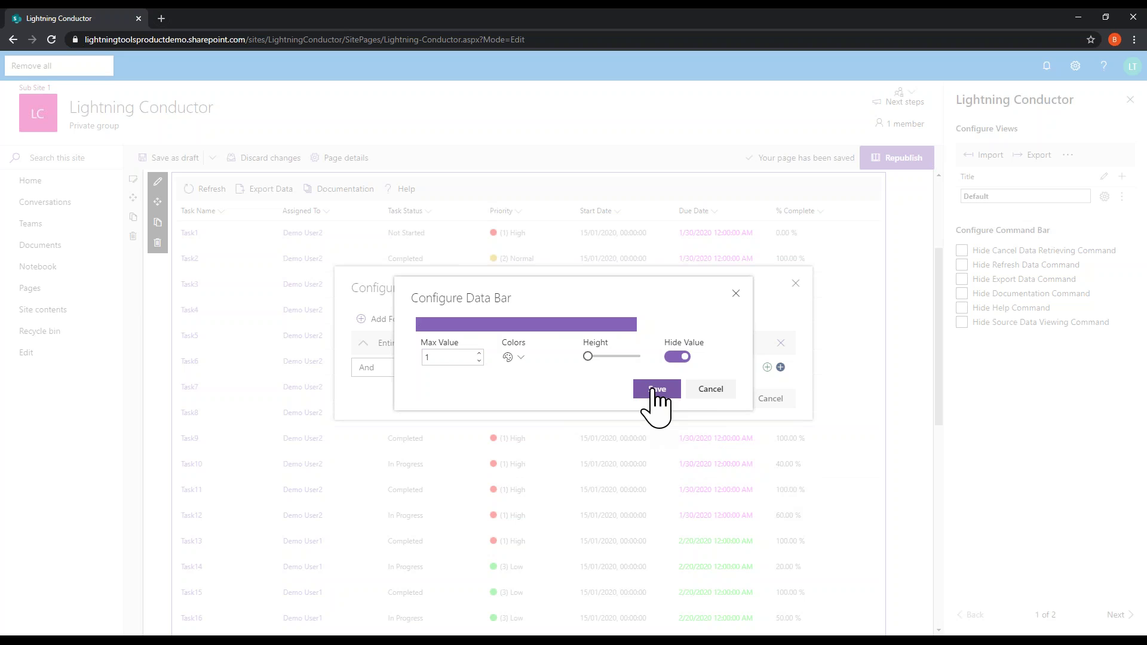
left_click(655, 391)
left_click(717, 397)
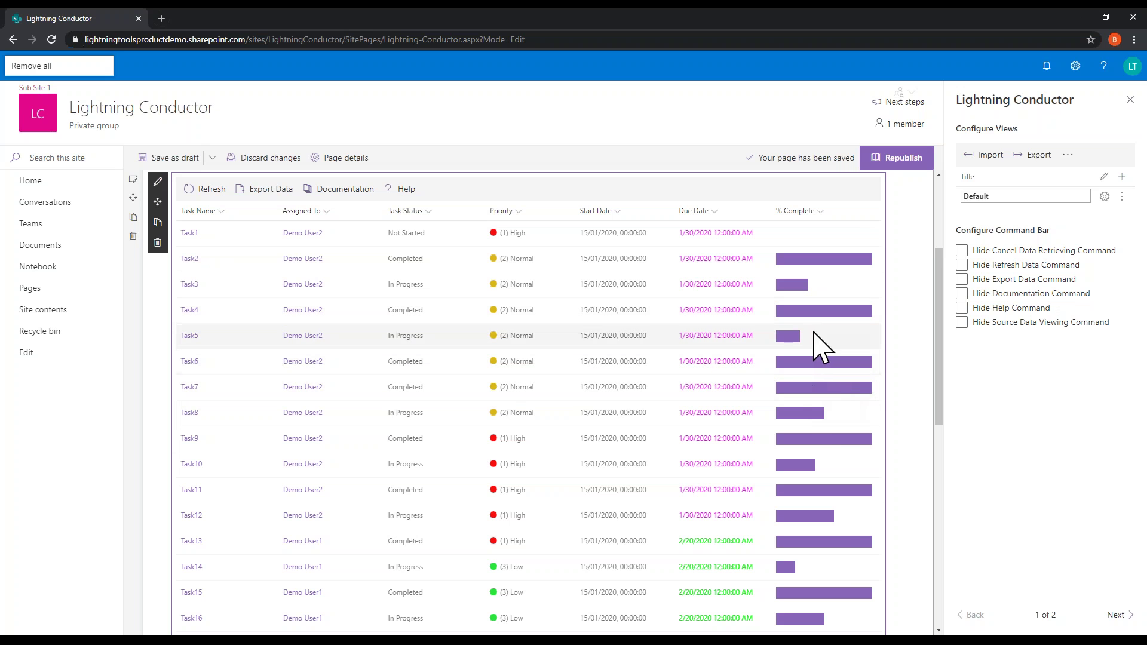
Check the % Complete data bars and group the grid by Task Status.
scroll(815, 485, "down", 5)
scroll(816, 487, "up", 4)
scroll(818, 486, "up", 1)
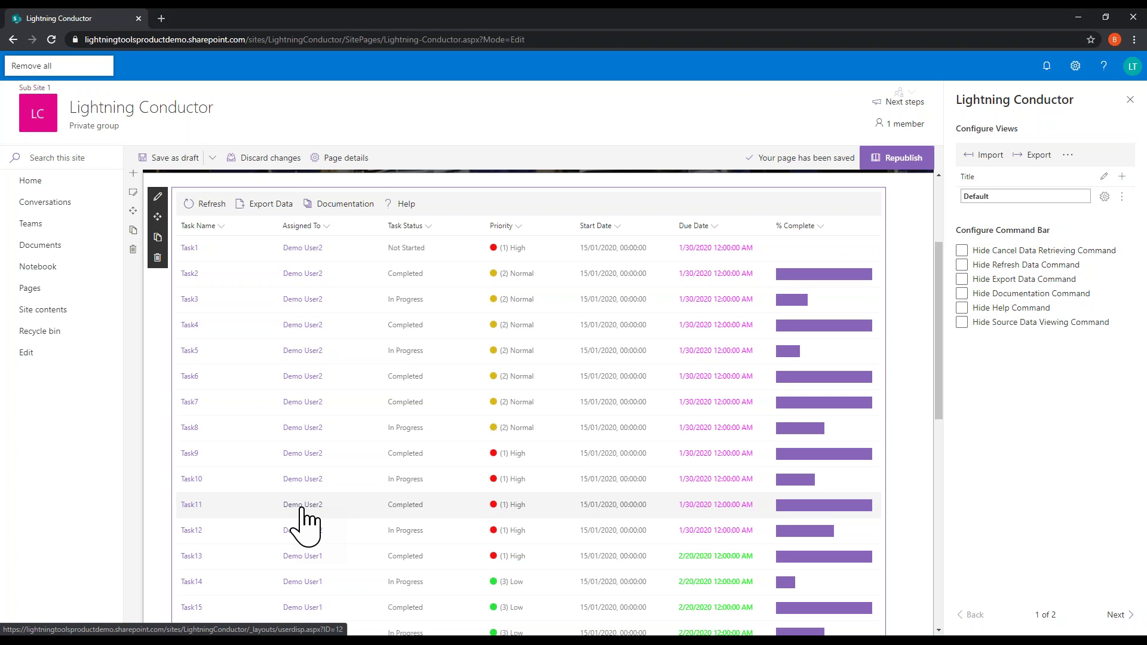
left_click(426, 226)
mouse_move(463, 323)
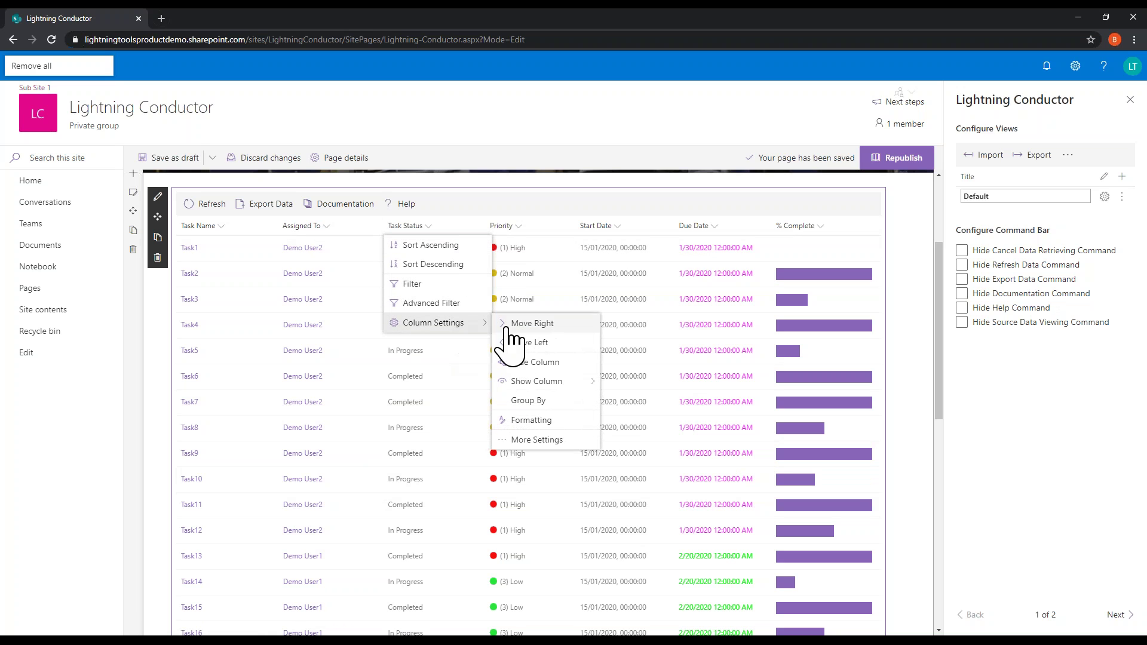
left_click(528, 400)
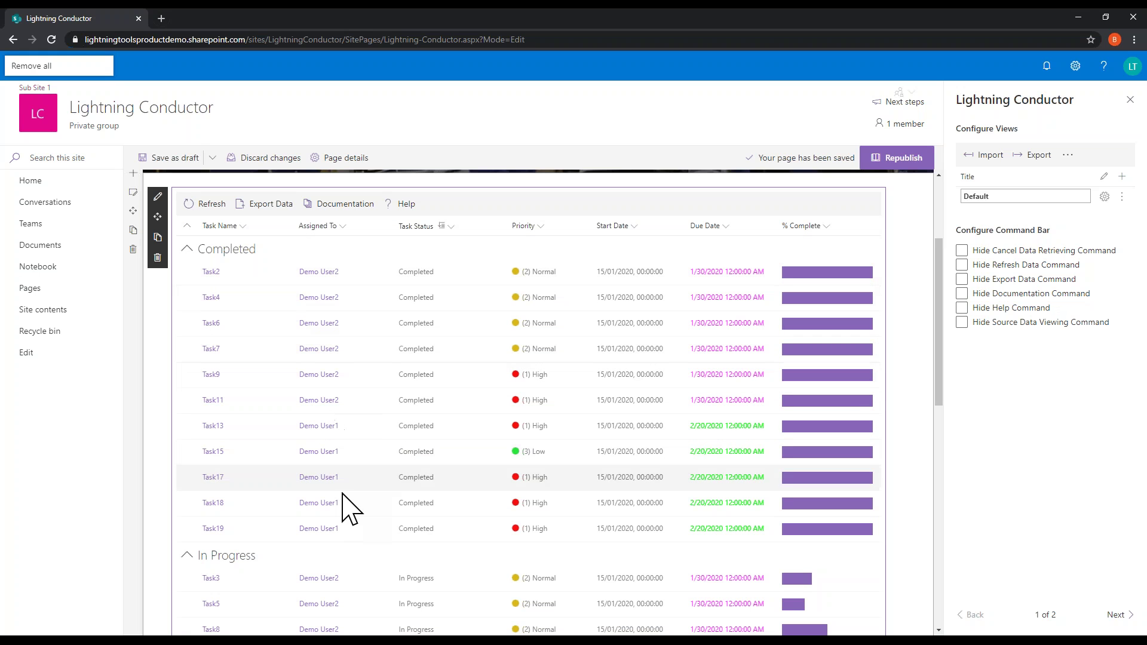
Review the task status groups, collapsing and re-expanding the Completed group.
scroll(328, 375, "down", 4)
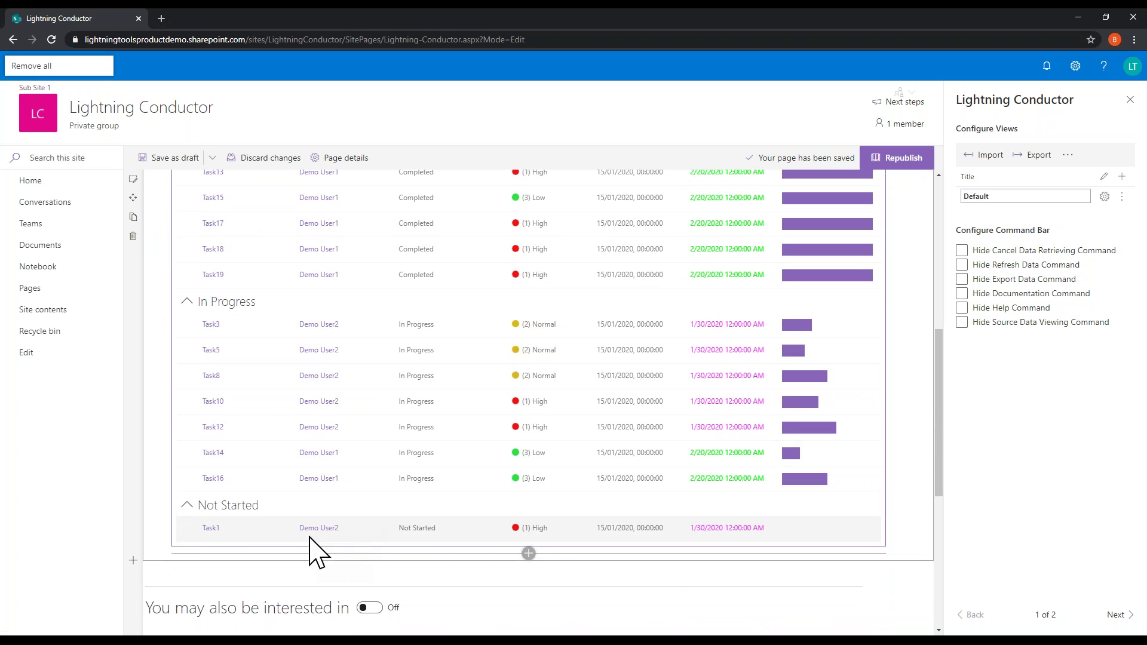
scroll(243, 402, "up", 4)
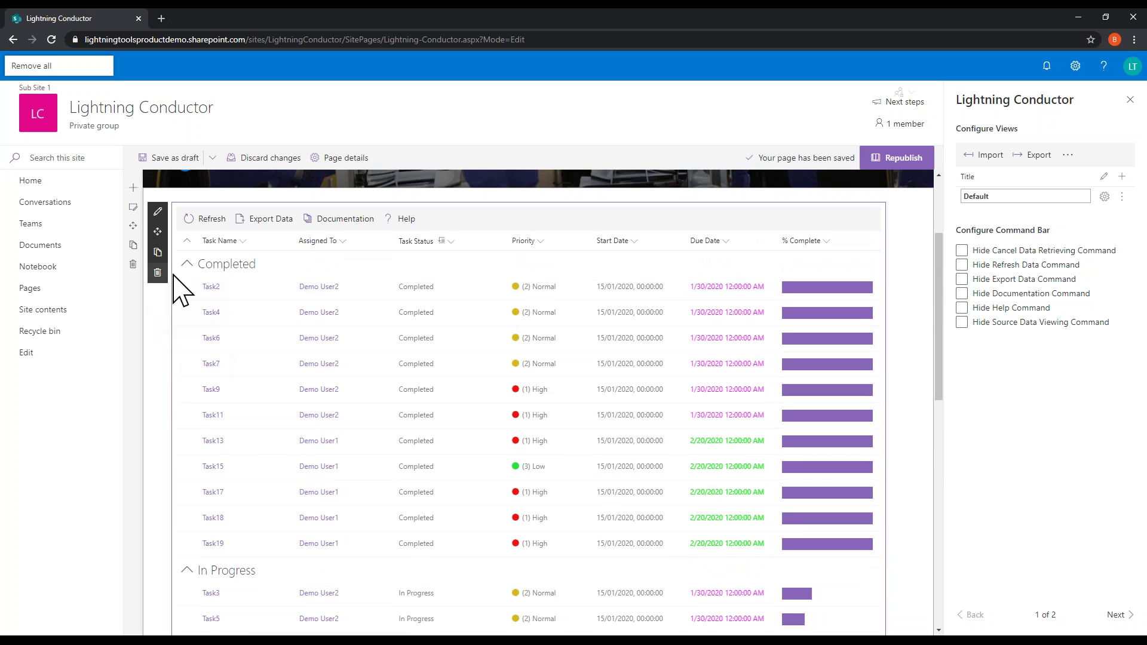
left_click(188, 264)
left_click(188, 264)
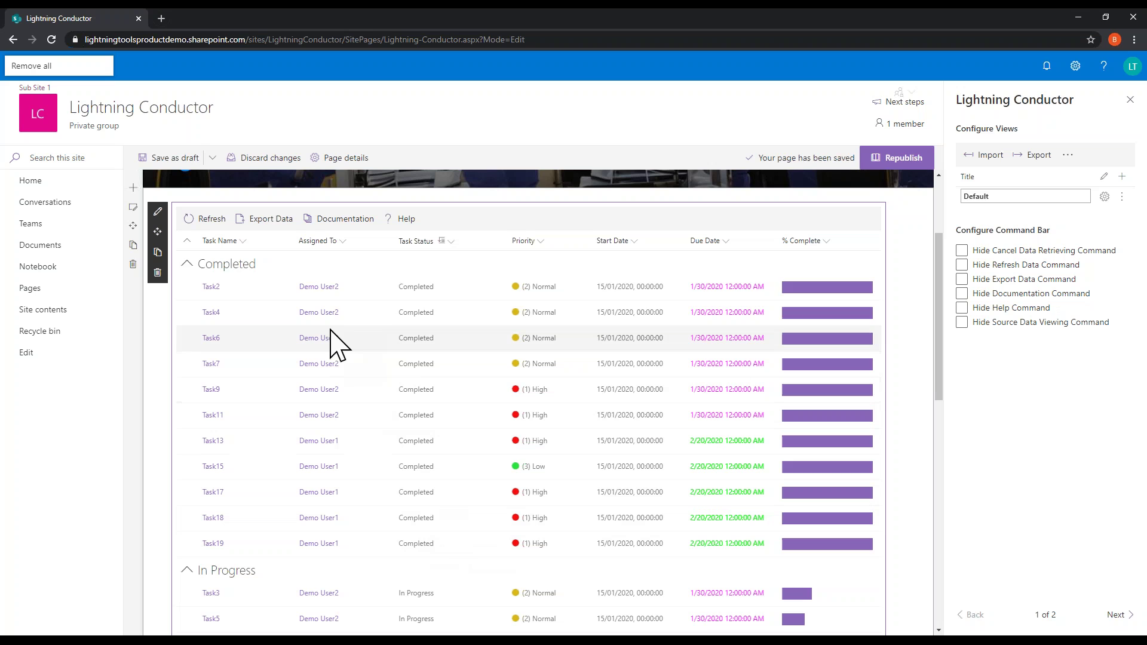
Add Assigned To as a second grouping level under Task Status and review the nested groups.
left_click(343, 241)
mouse_move(382, 337)
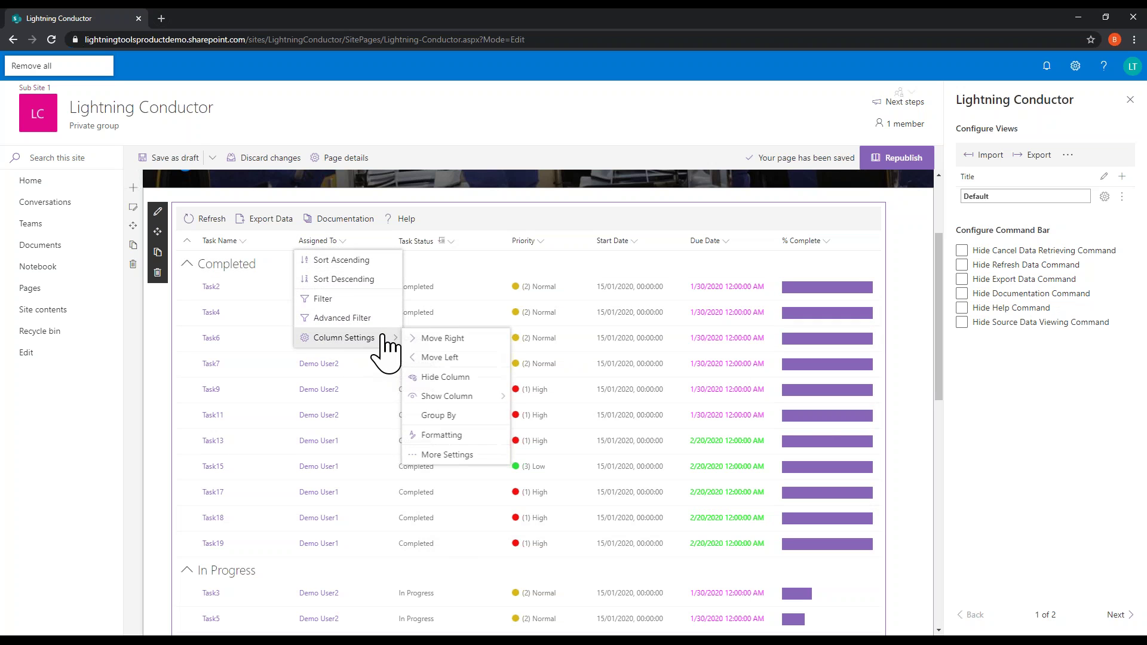
left_click(487, 416)
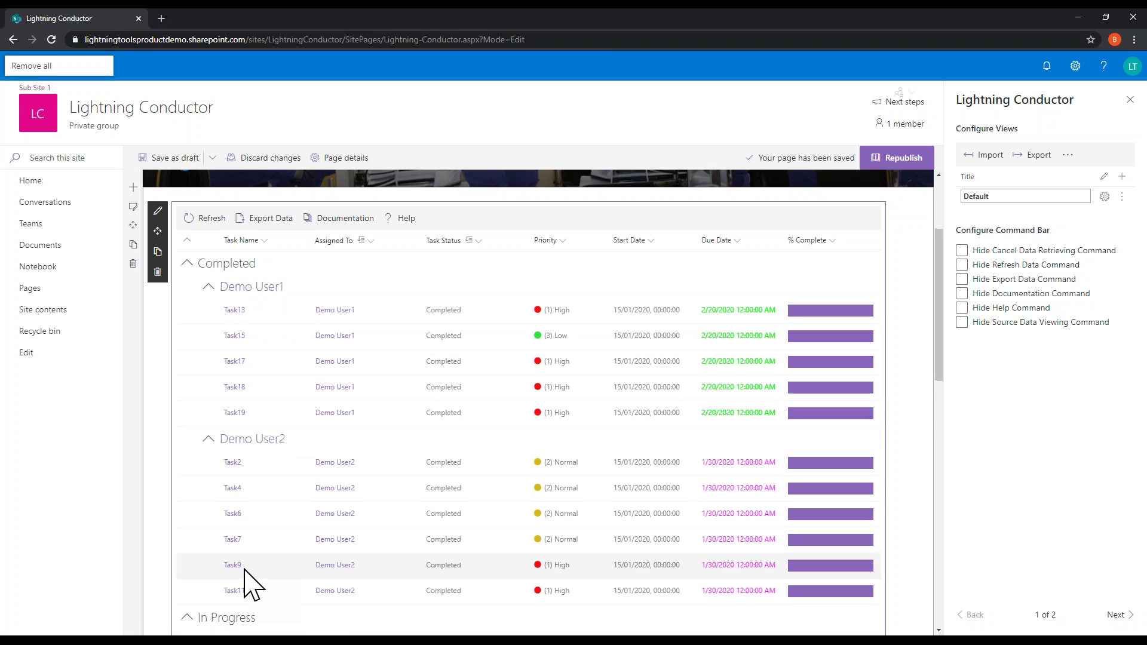
scroll(249, 582, "down", 3)
scroll(376, 525, "up", 5)
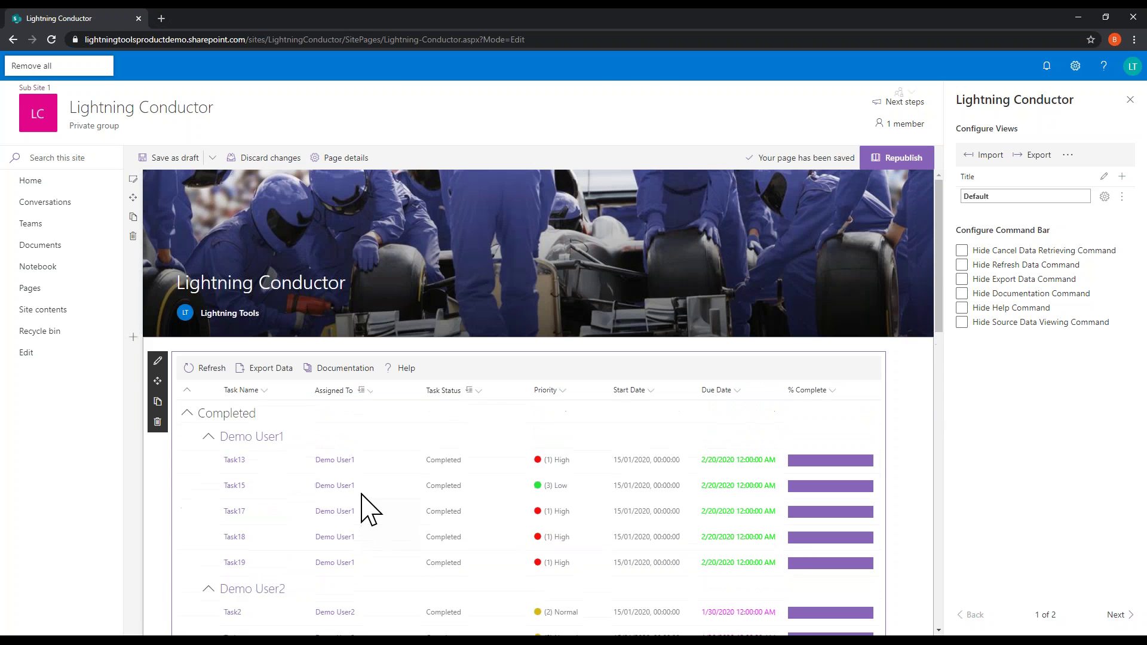
scroll(385, 465, "down", 3)
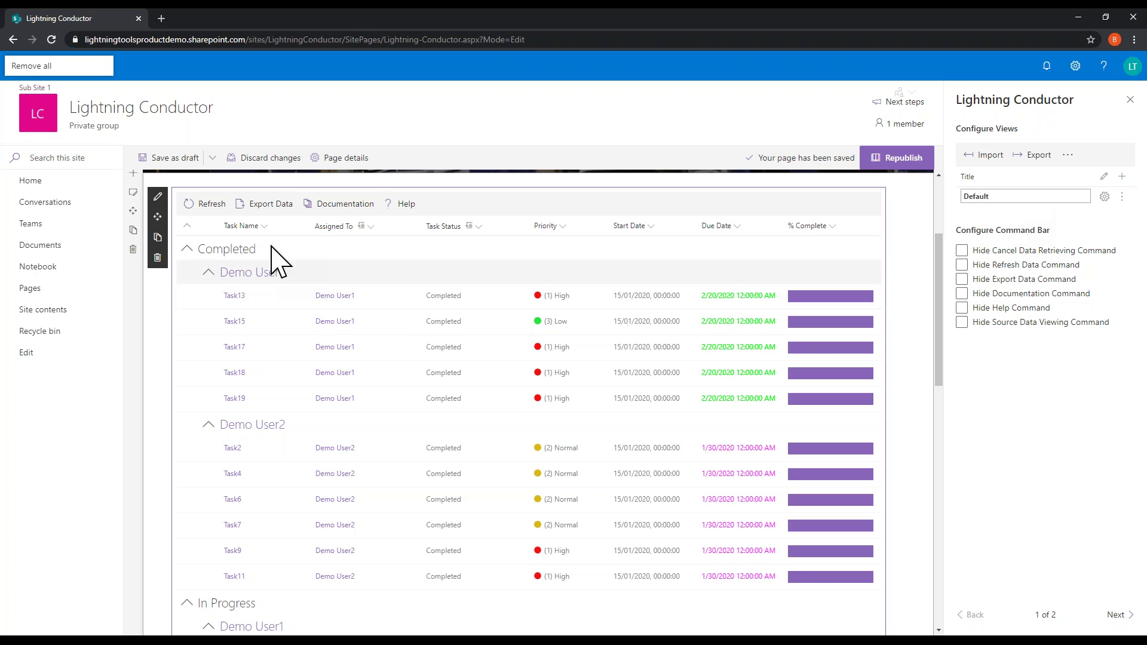
Rename the Default view to All Tasks and add a second view named All Tasks Calendar.
left_click(995, 197)
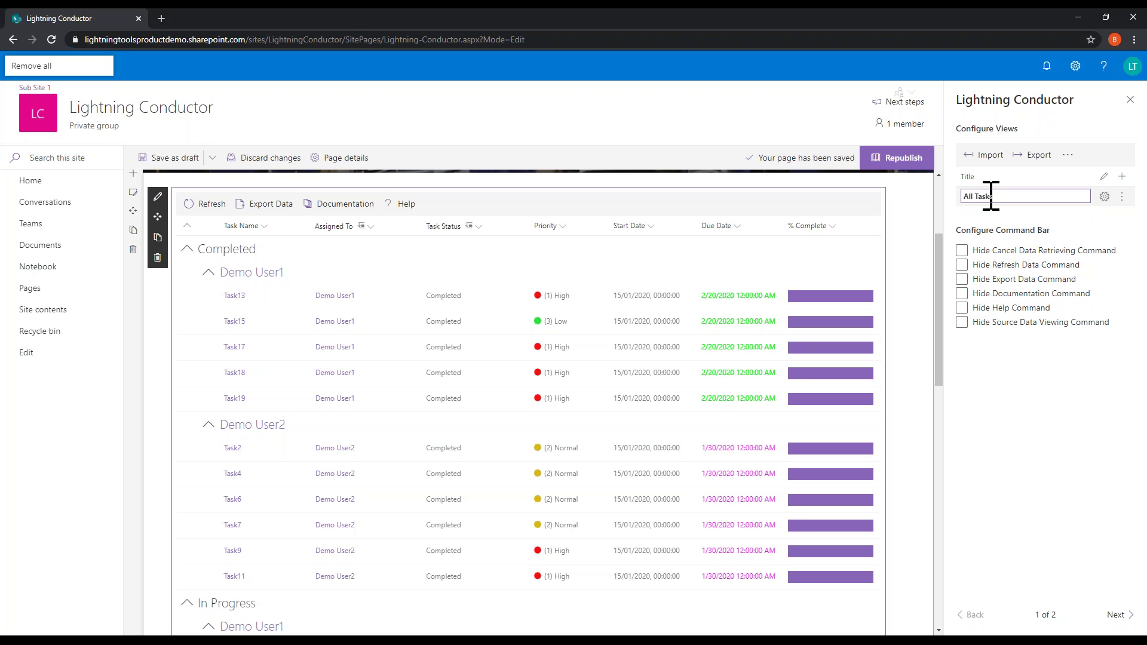
left_click(1084, 212)
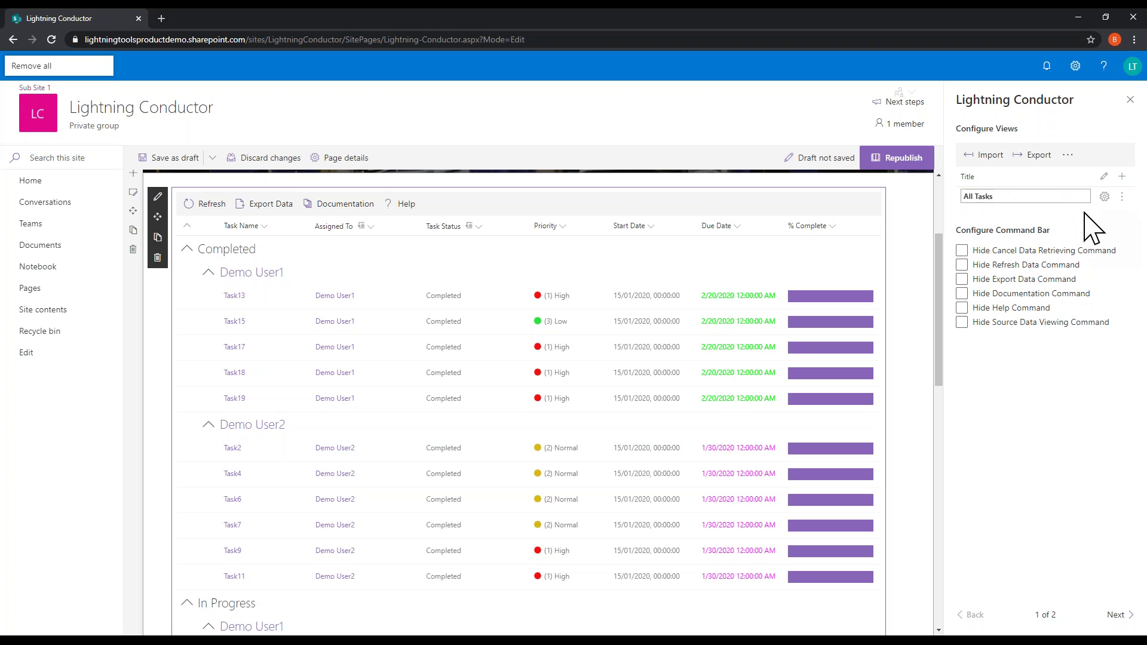
left_click(1121, 177)
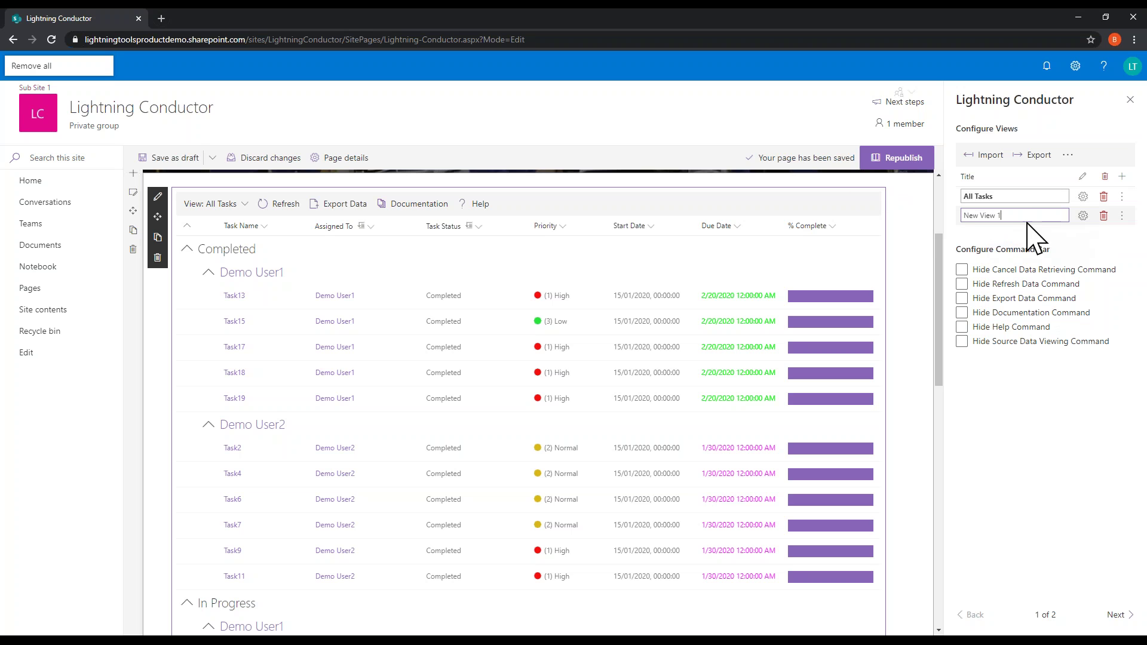
left_click_drag(1020, 214, 1001, 192)
type("r")
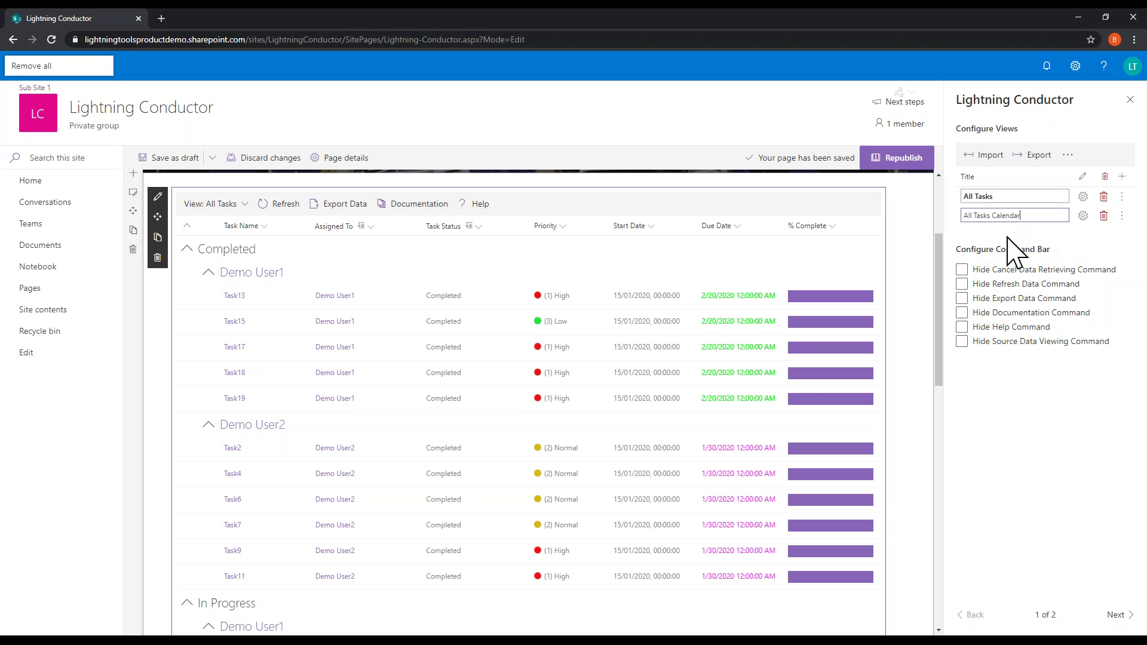
Configure the All Tasks Calendar view to show All Tasks from the Current Site Collection as a Calendar, and save it.
left_click(1083, 216)
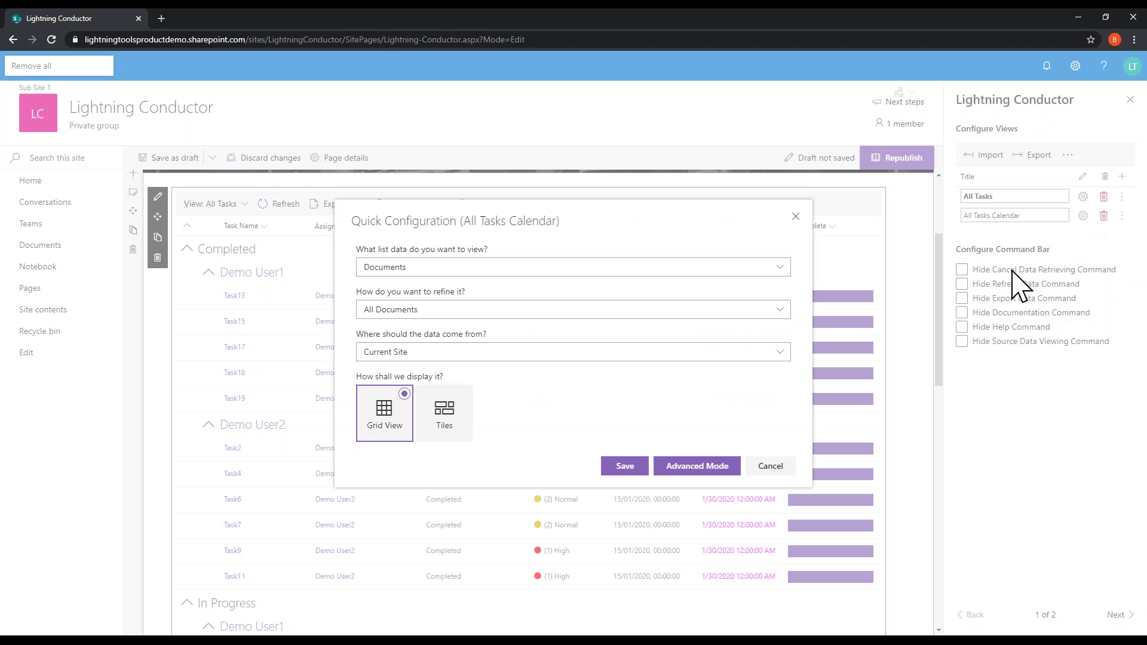
left_click(550, 269)
left_click(383, 305)
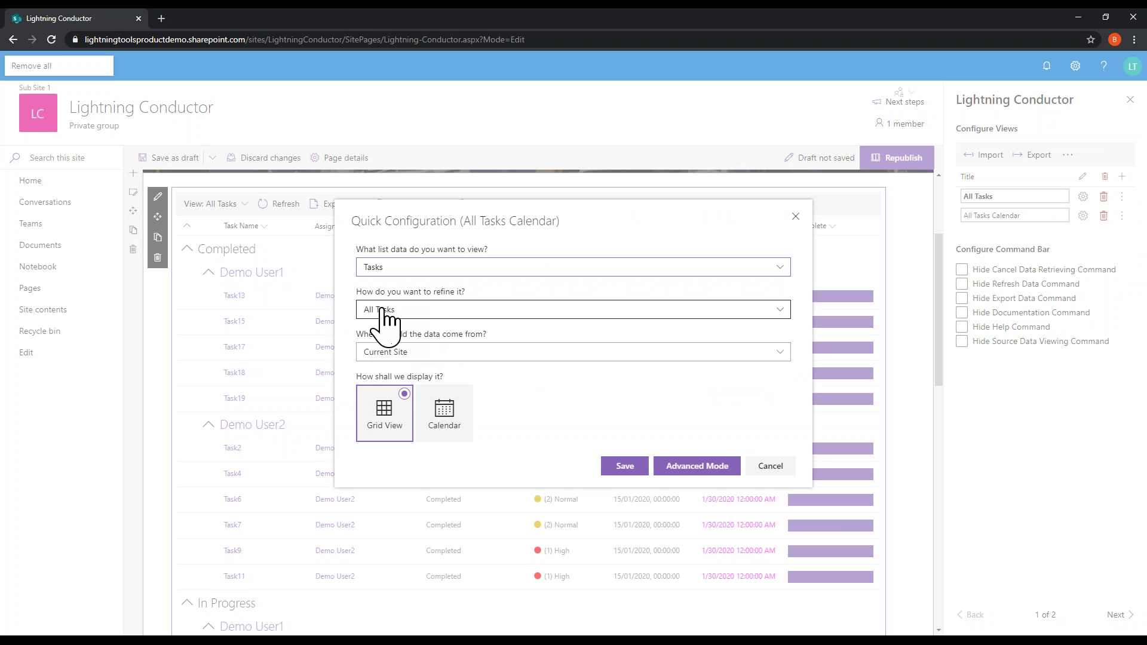
left_click(475, 353)
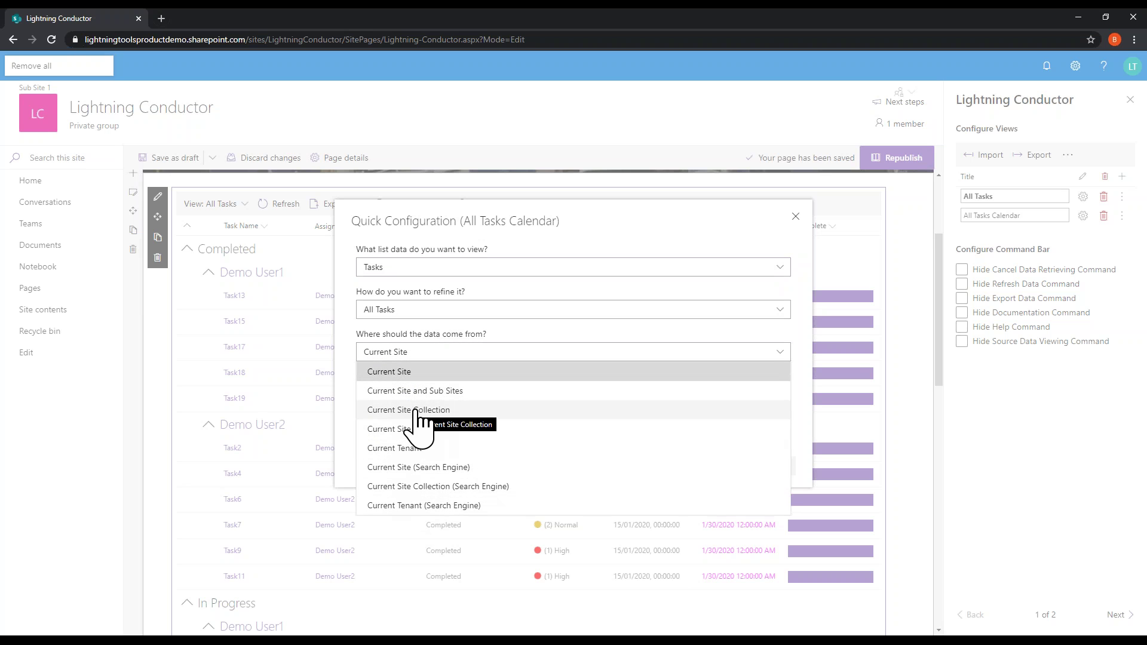
left_click(415, 410)
left_click(468, 401)
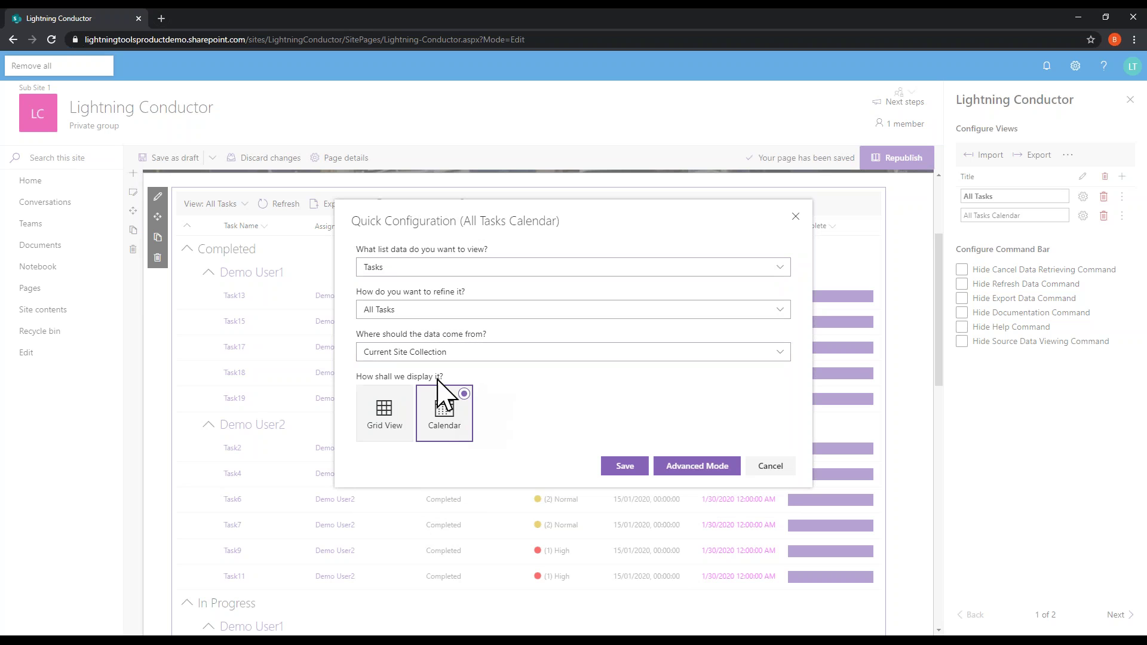
left_click(624, 466)
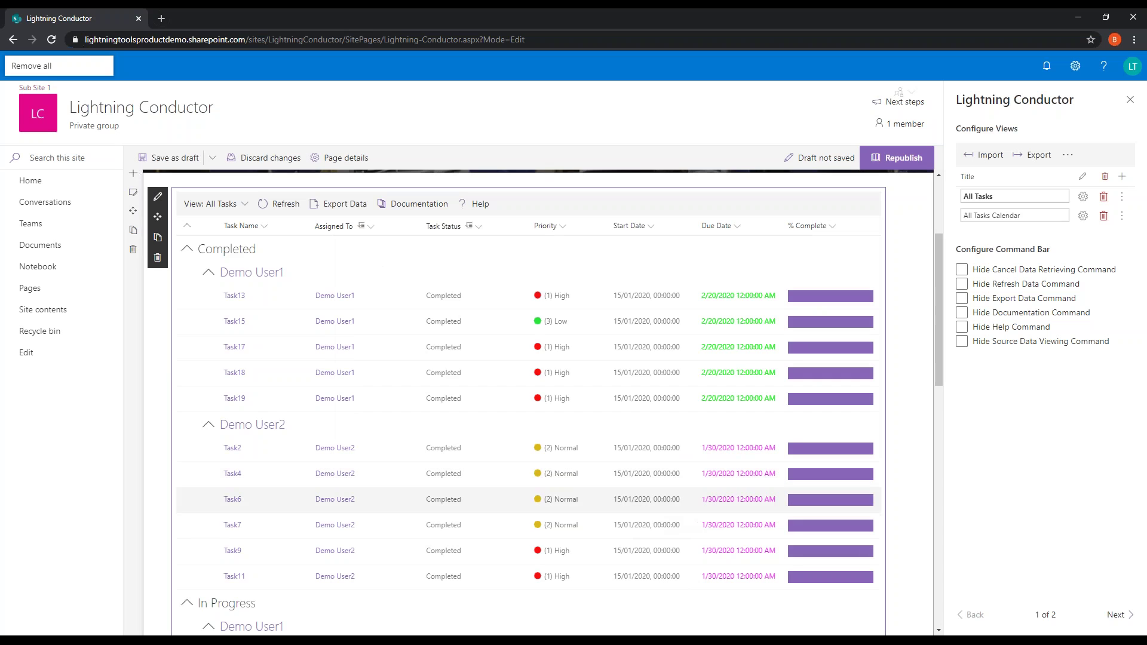
Review the All Tasks Calendar view in its week, day and month layouts, and return to the All Tasks view.
left_click(237, 205)
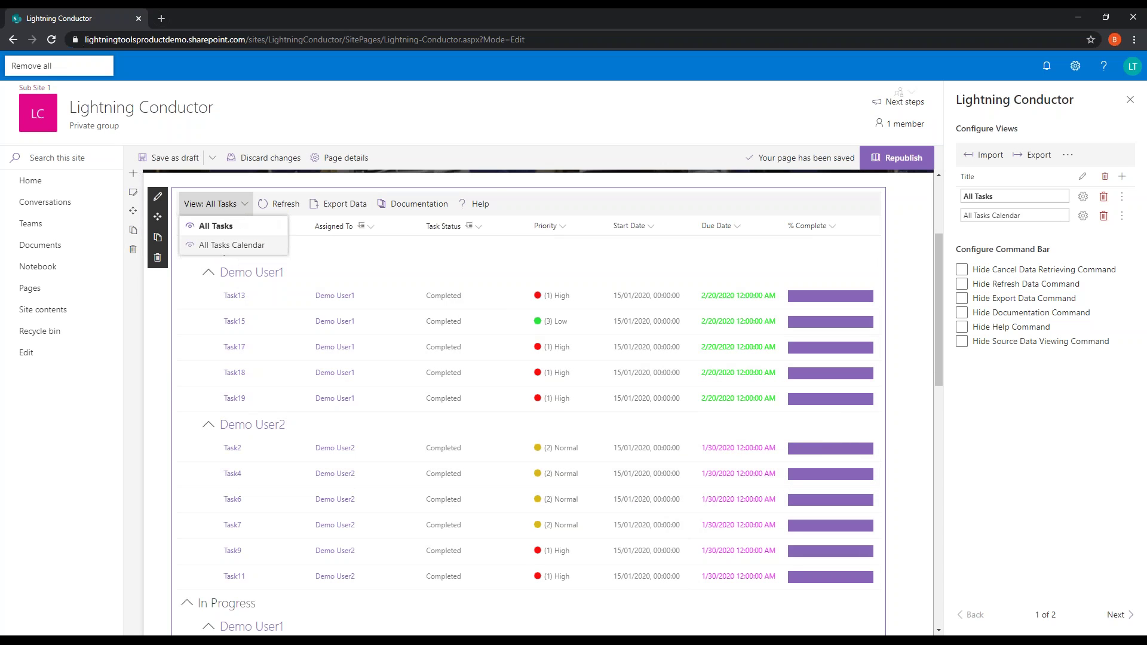
left_click(232, 245)
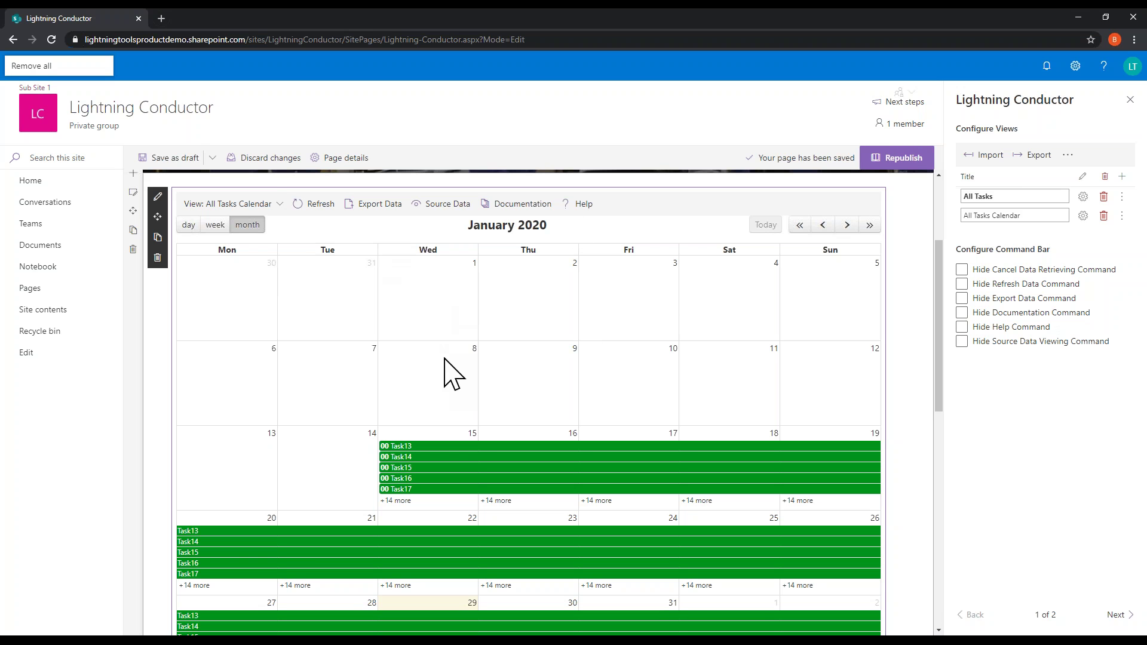
left_click(216, 226)
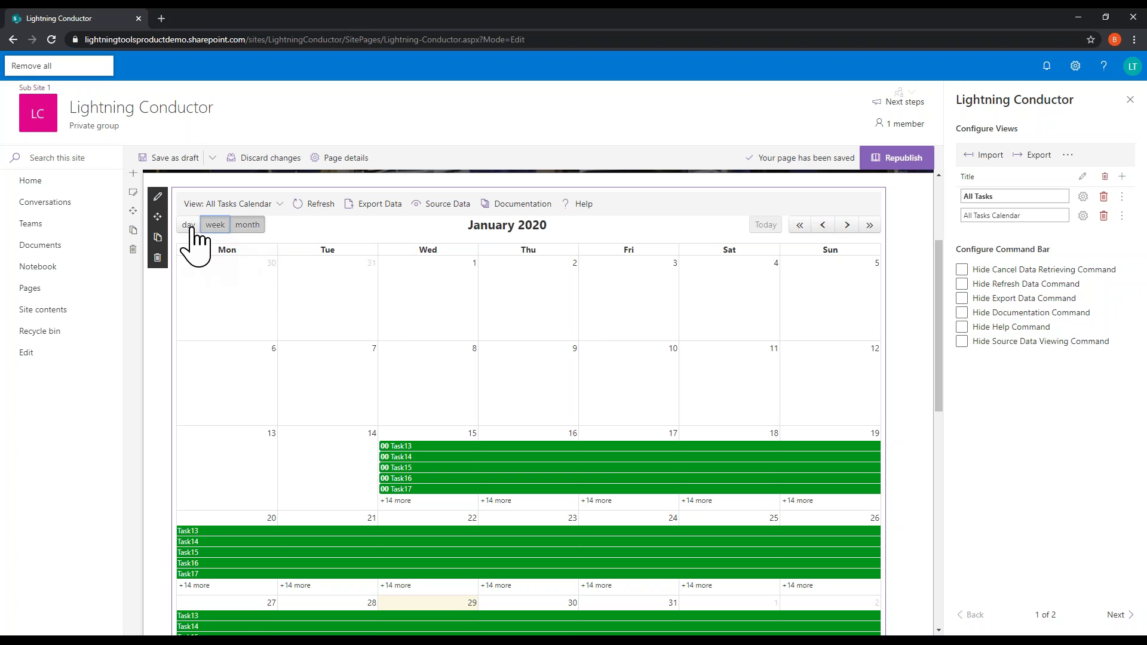
left_click(188, 225)
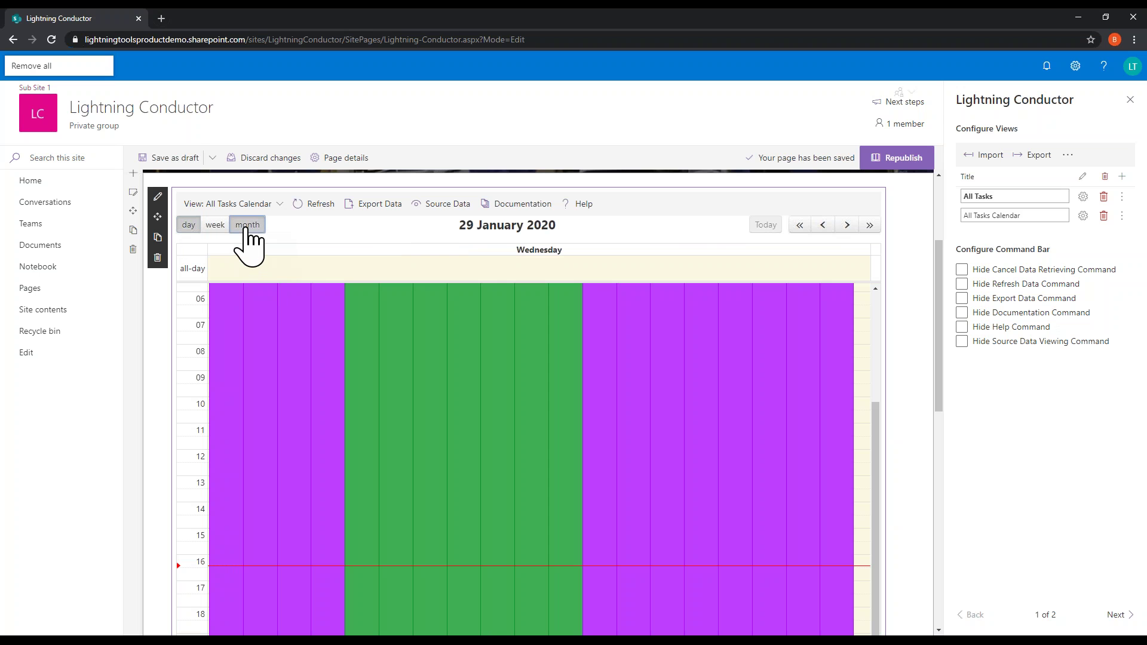
left_click(245, 225)
left_click(232, 206)
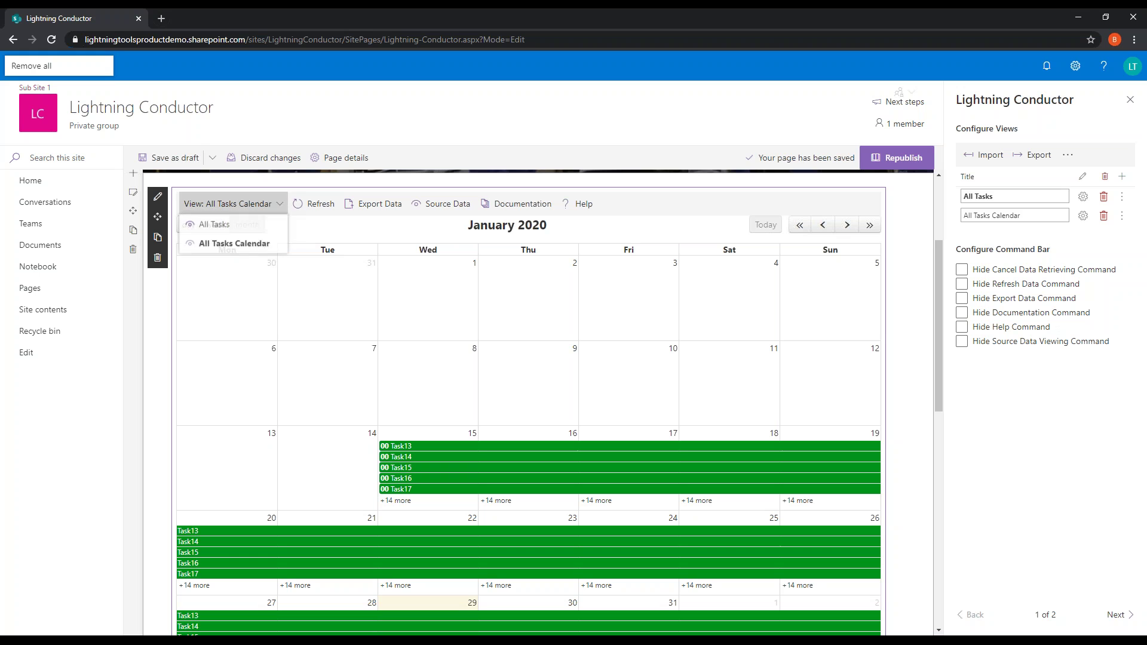
left_click(241, 233)
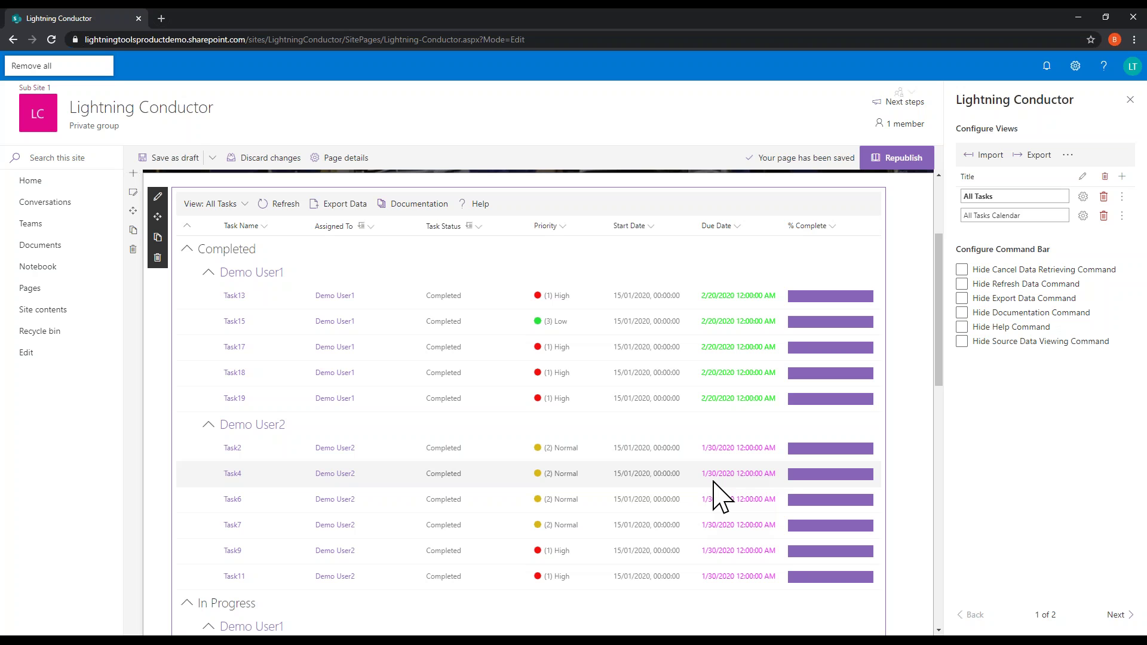
Add a third view configured to show All Users from Microsoft Graph as a Grid View, and save it.
left_click(1121, 176)
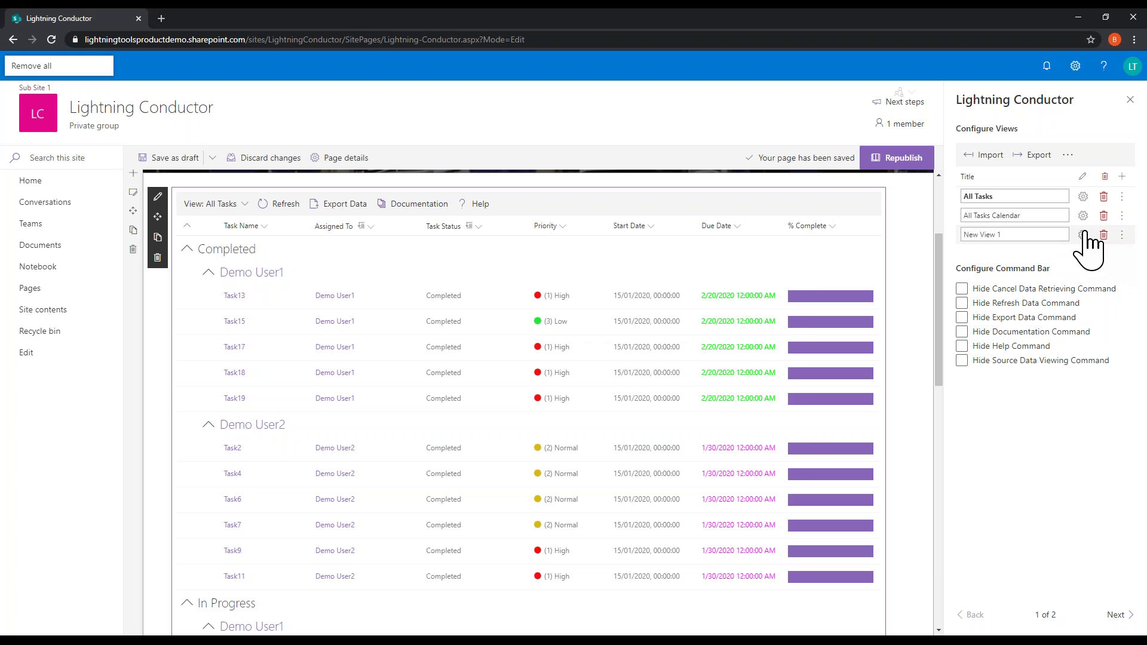
left_click(1088, 234)
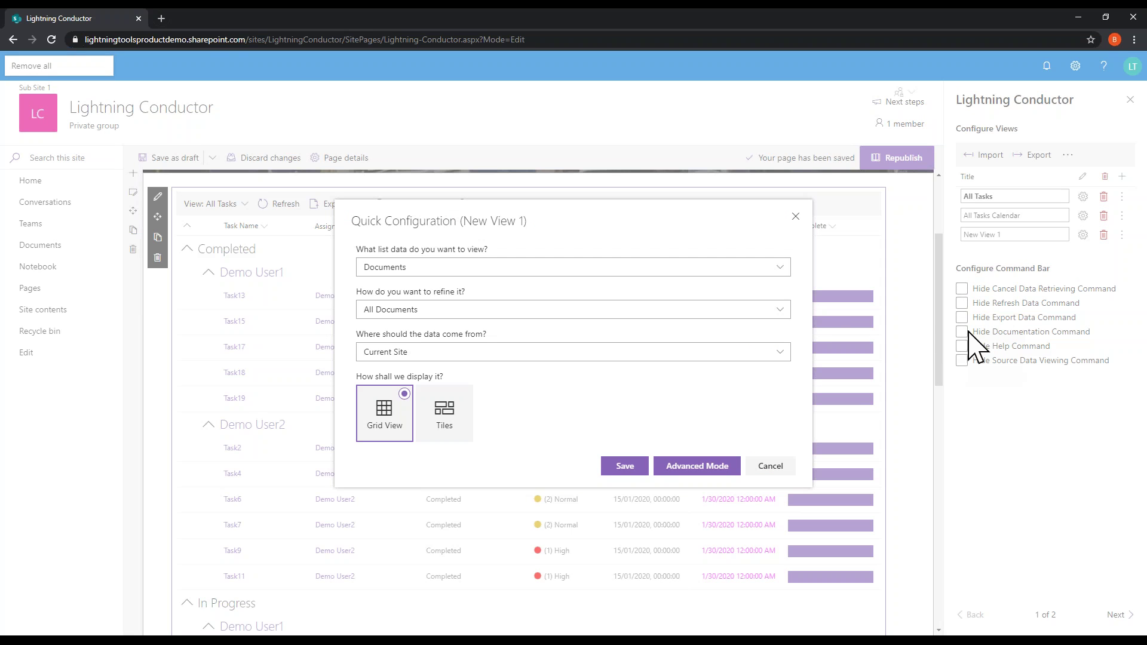
left_click(779, 273)
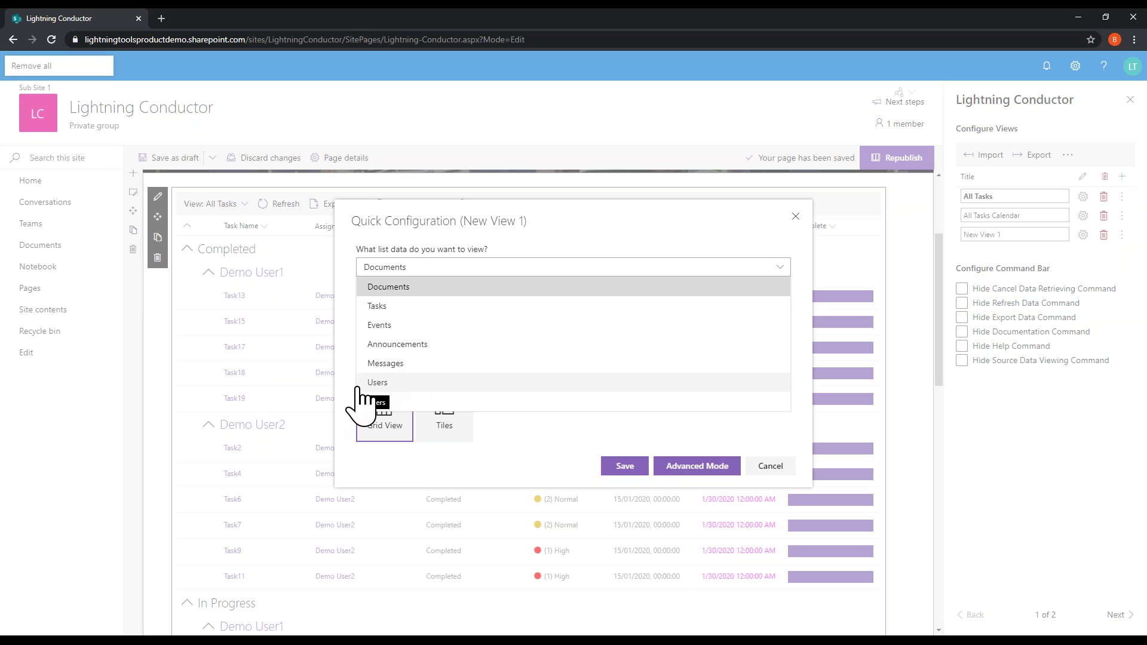
left_click(418, 382)
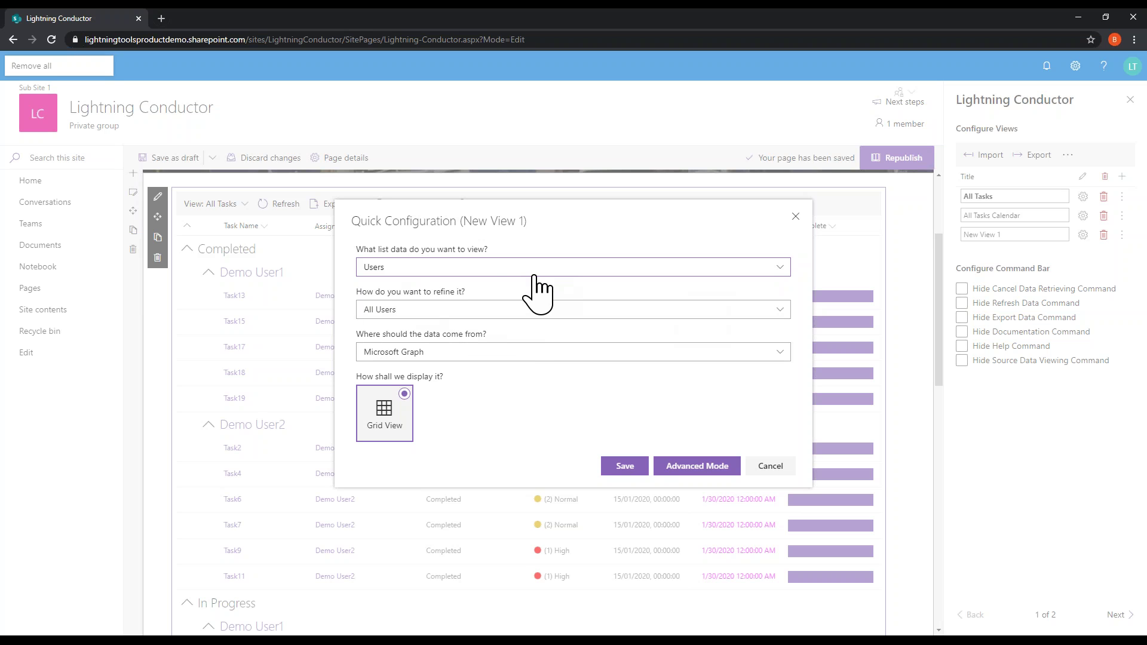
left_click(445, 309)
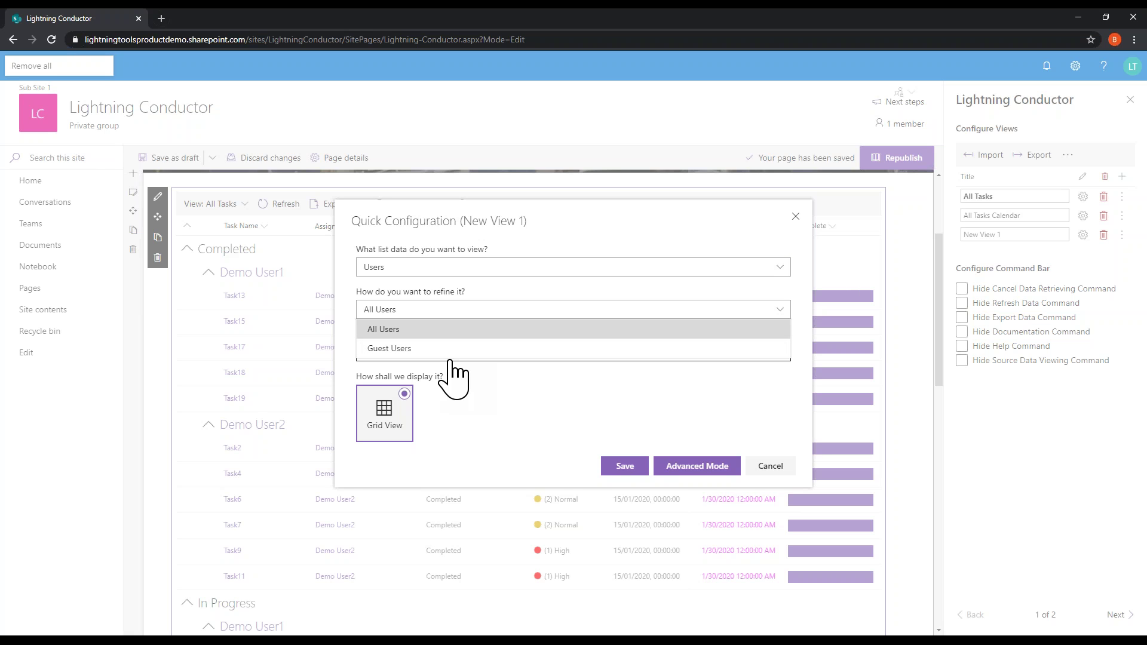
left_click(494, 329)
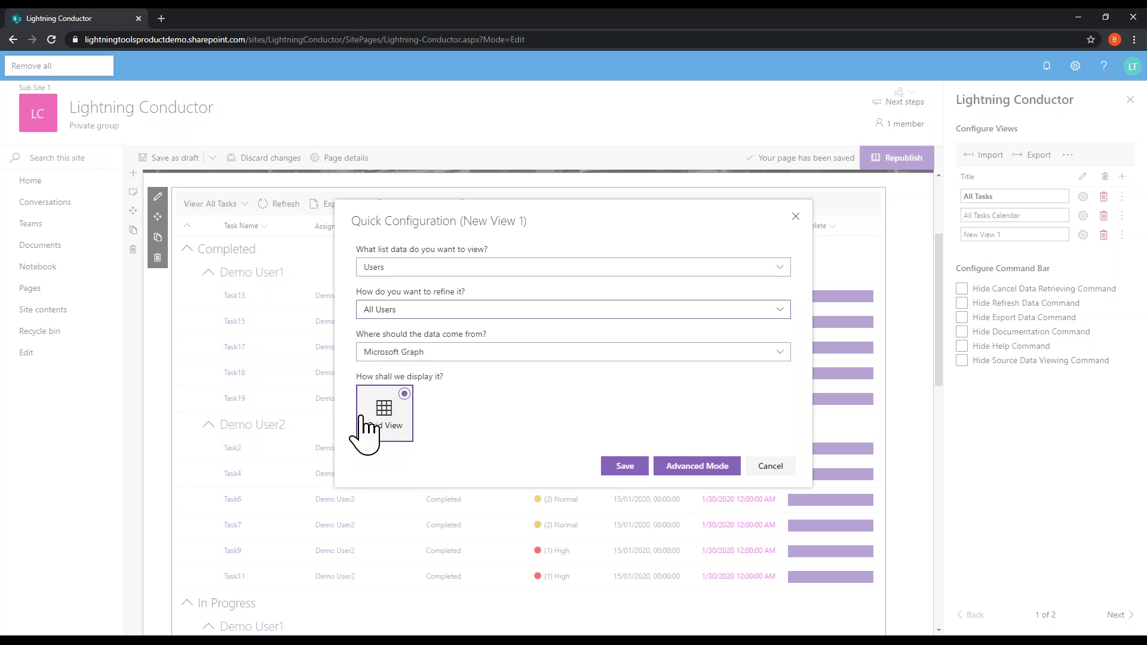
left_click(628, 470)
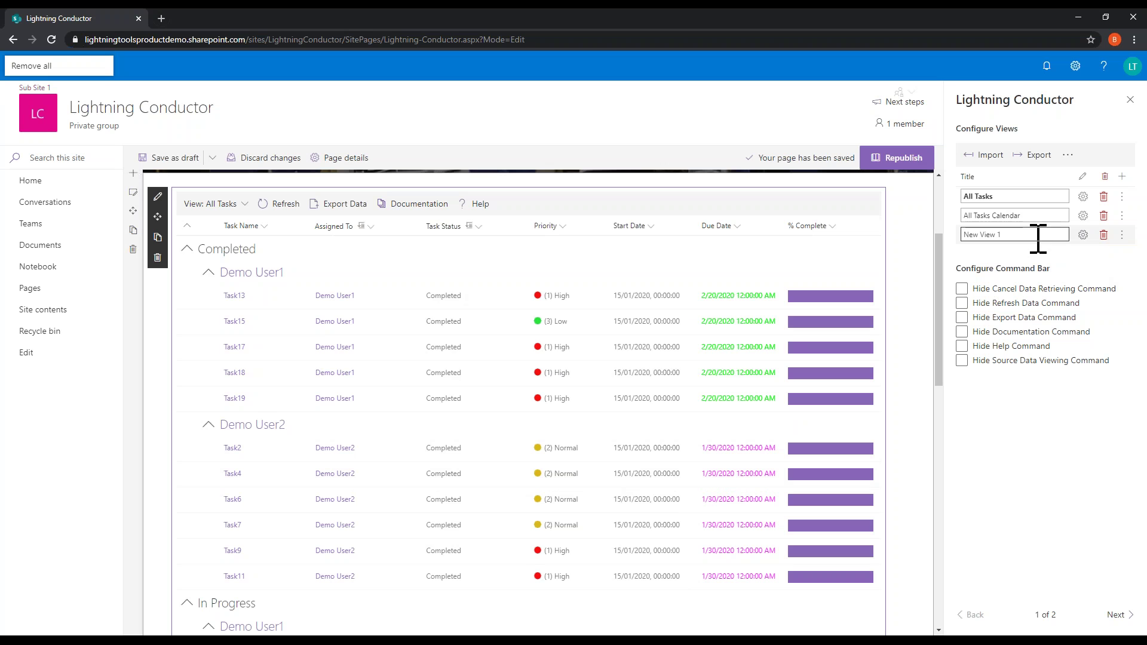
Display the new users view in the web part and rename it Microsoft 365 Users.
left_click(245, 204)
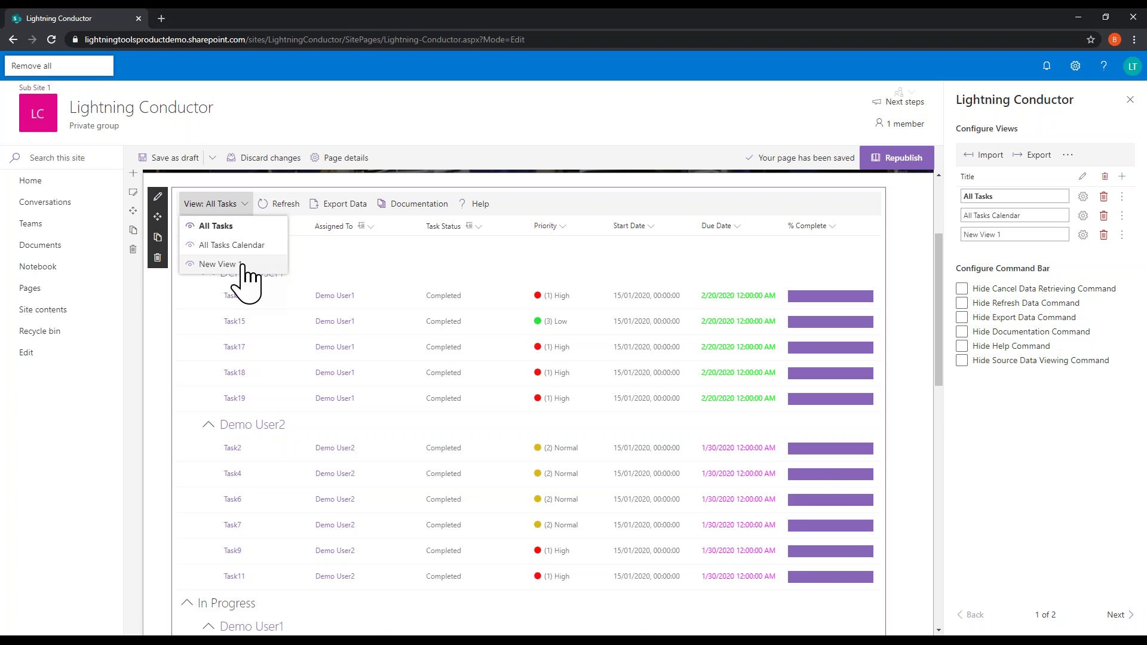
left_click(218, 264)
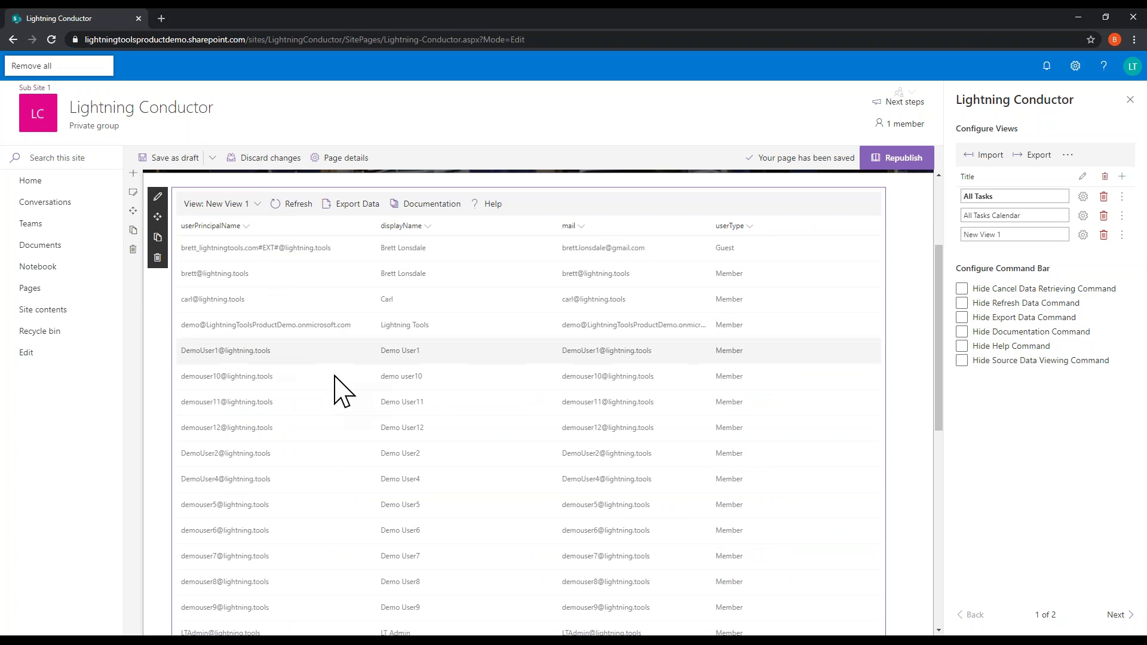
left_click(1013, 235)
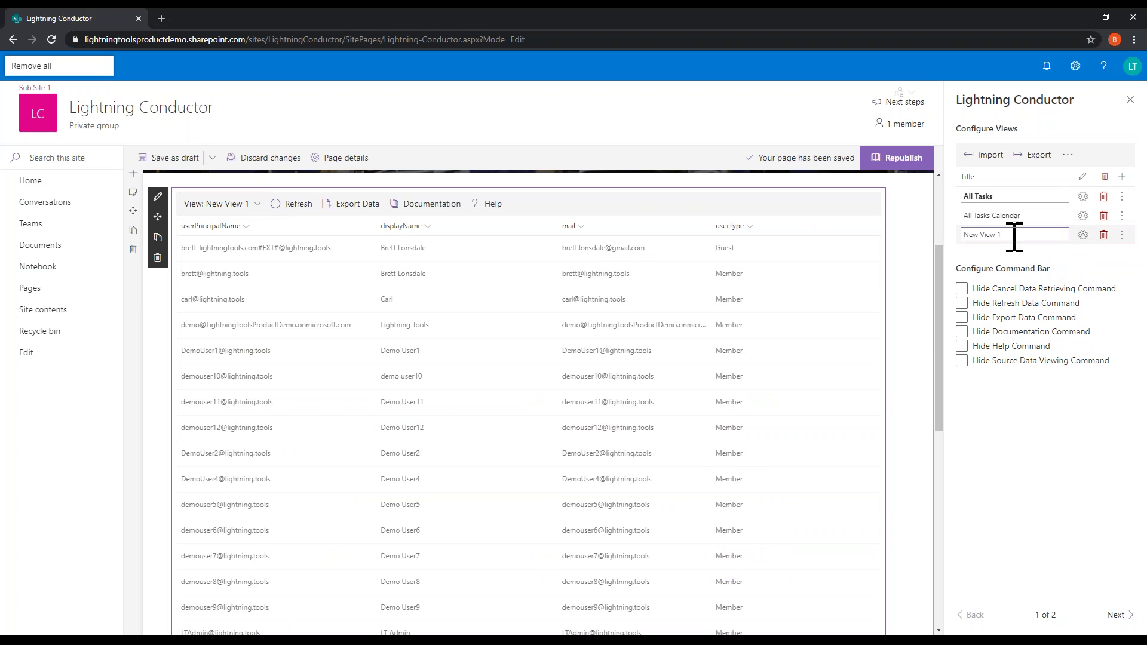
double_click(983, 234)
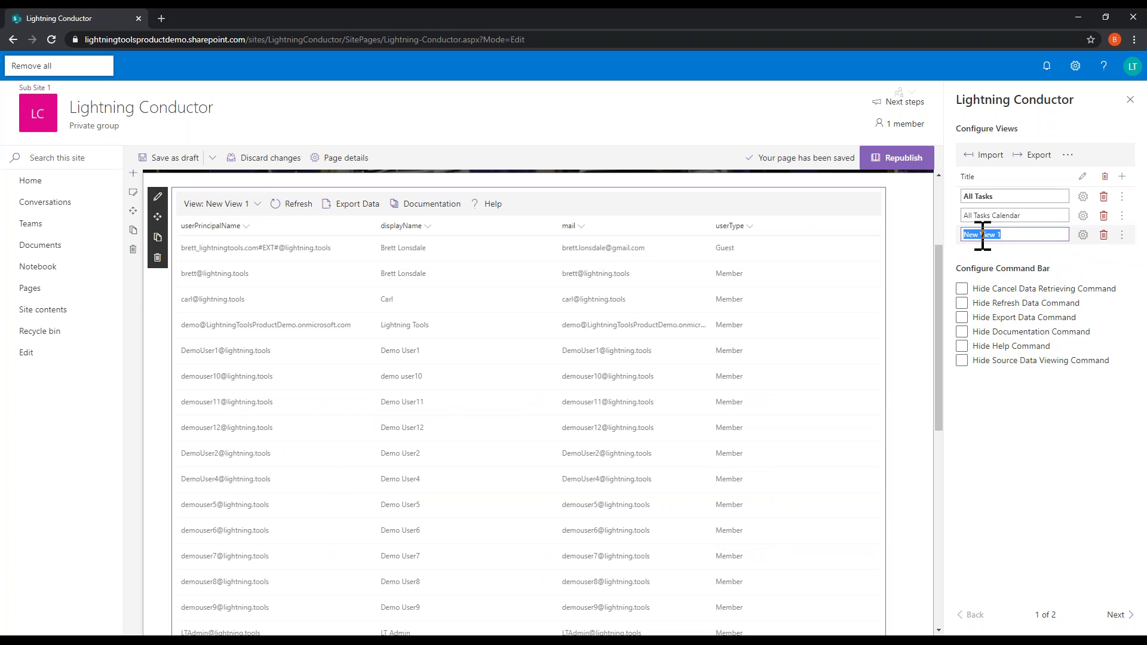
type("Microsoft 365 Users")
left_click(999, 468)
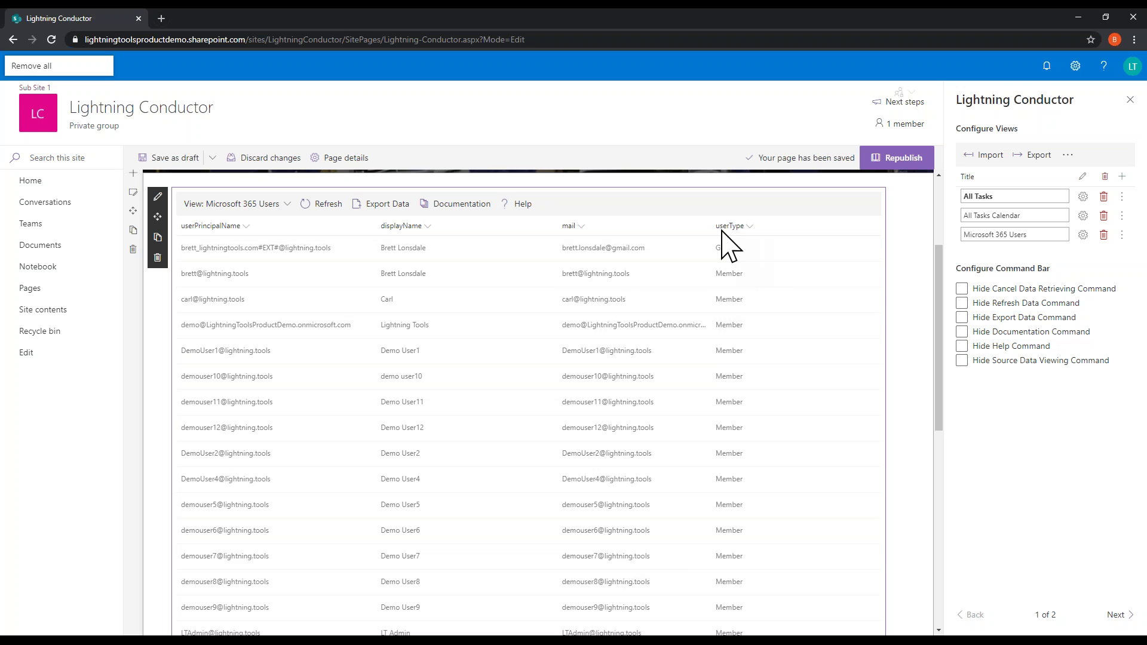
Examine the Microsoft 365 Users list and browse the additional user columns available to show.
scroll(742, 323, "down", 1)
scroll(740, 347, "down", 3)
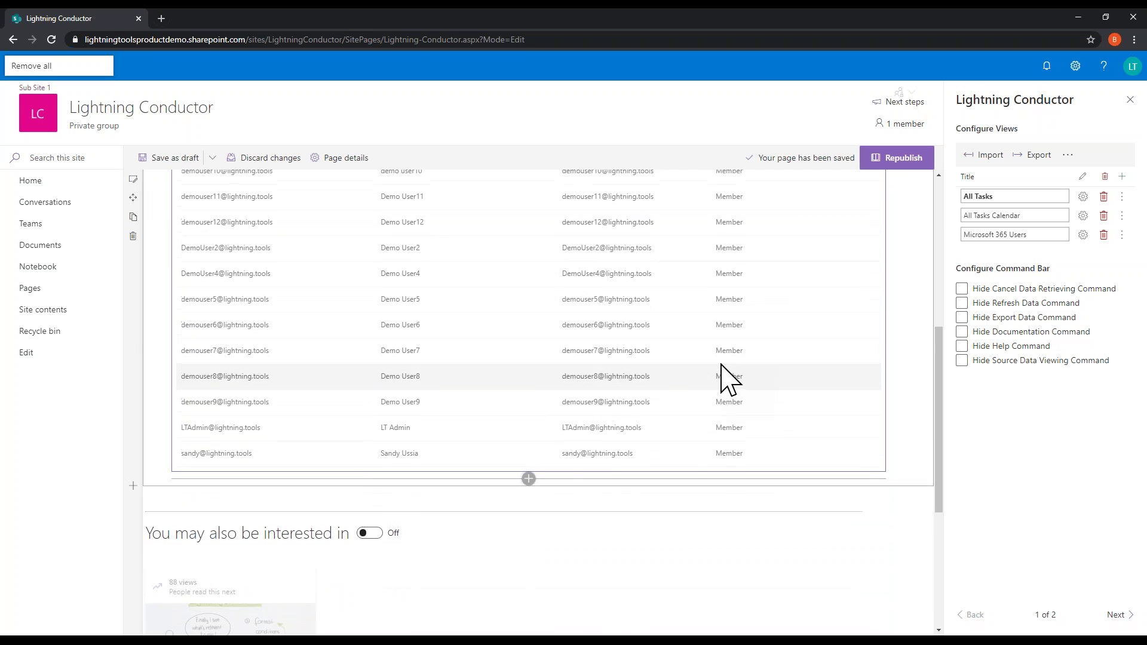
scroll(722, 379, "up", 3)
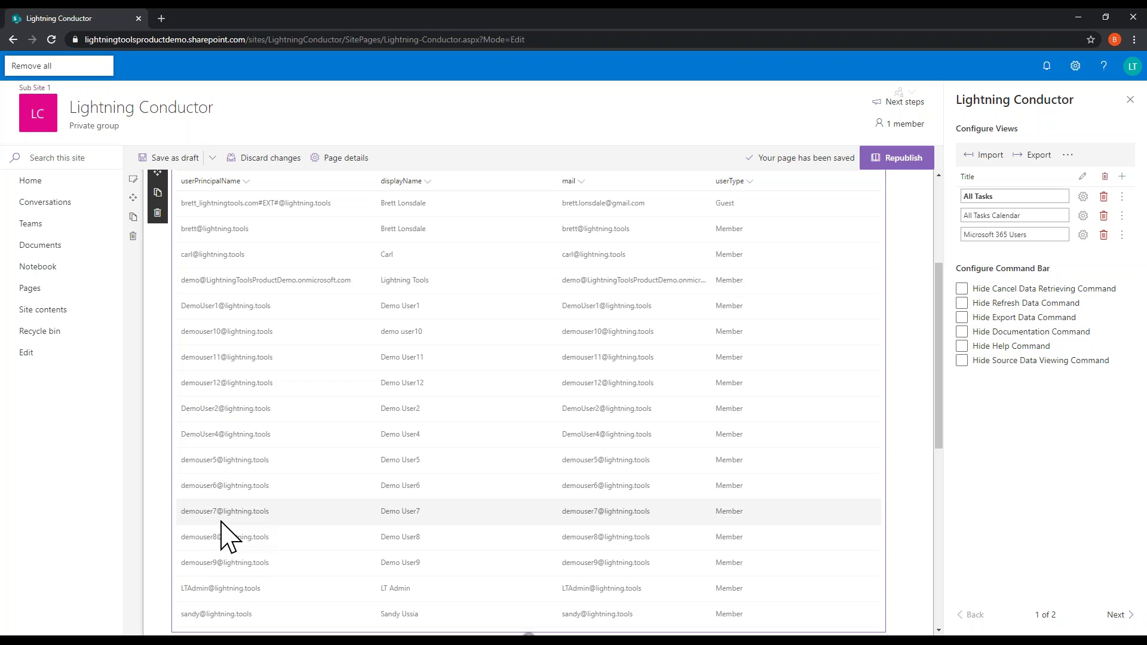
scroll(417, 384, "up", 2)
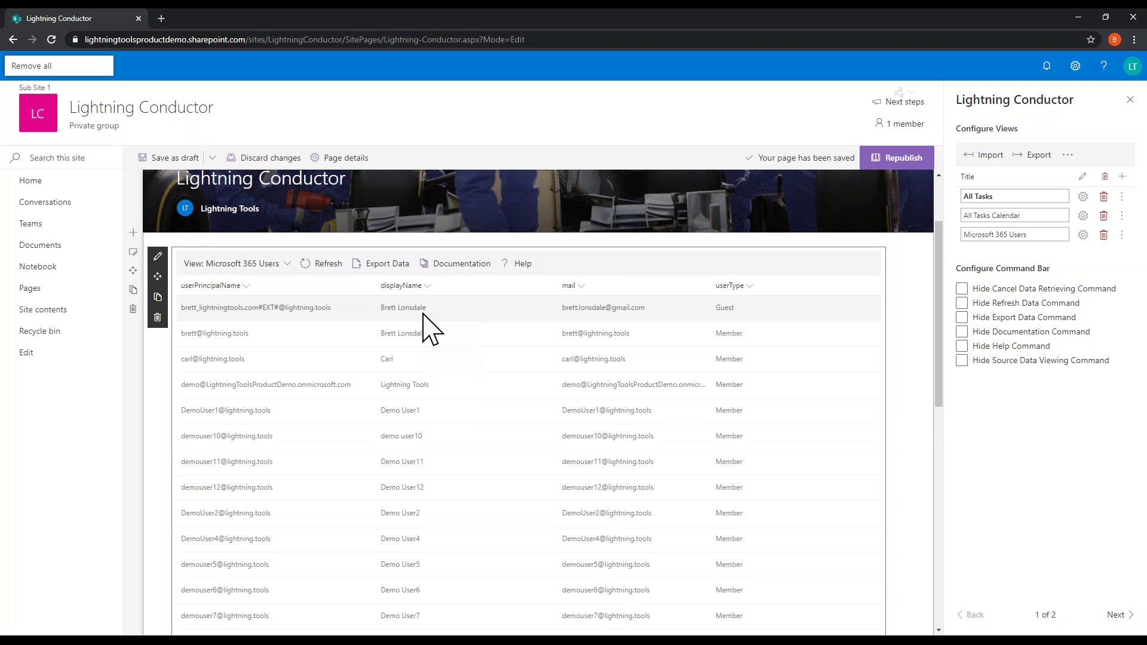
left_click(581, 289)
mouse_move(604, 385)
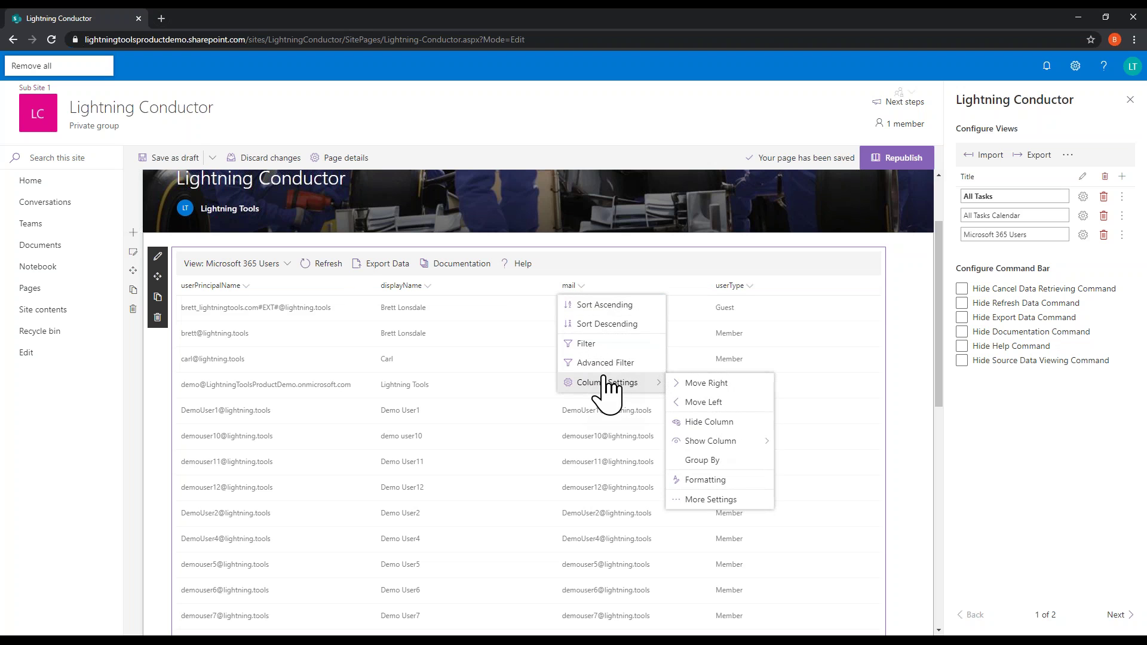
mouse_move(734, 439)
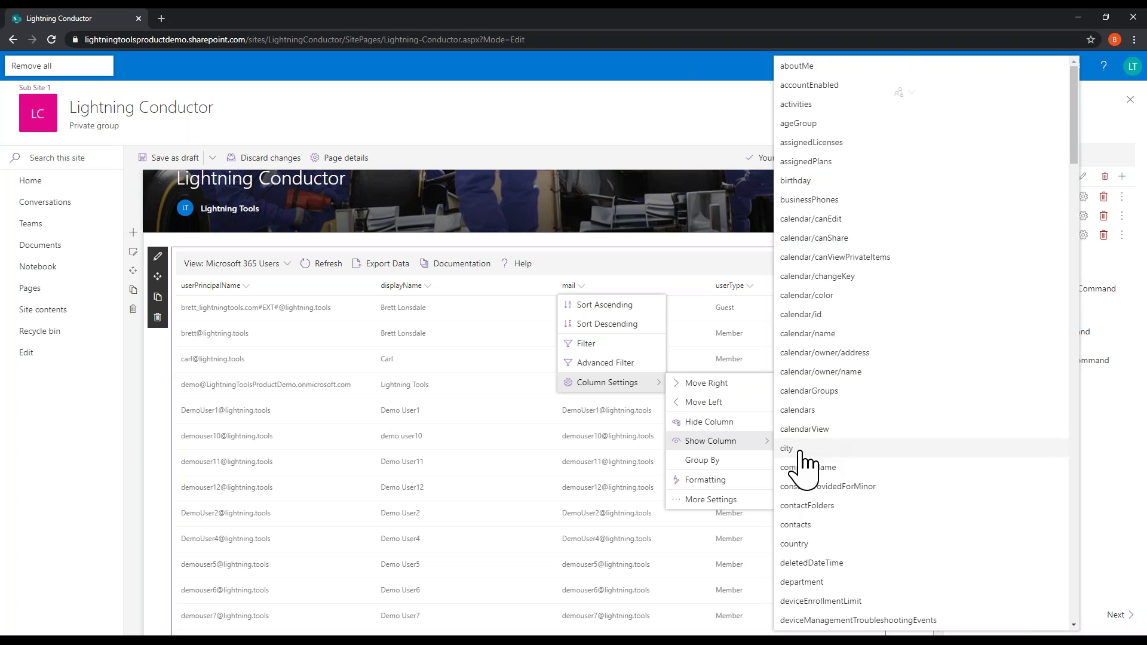
scroll(835, 539, "down", 1)
scroll(835, 539, "down", 4)
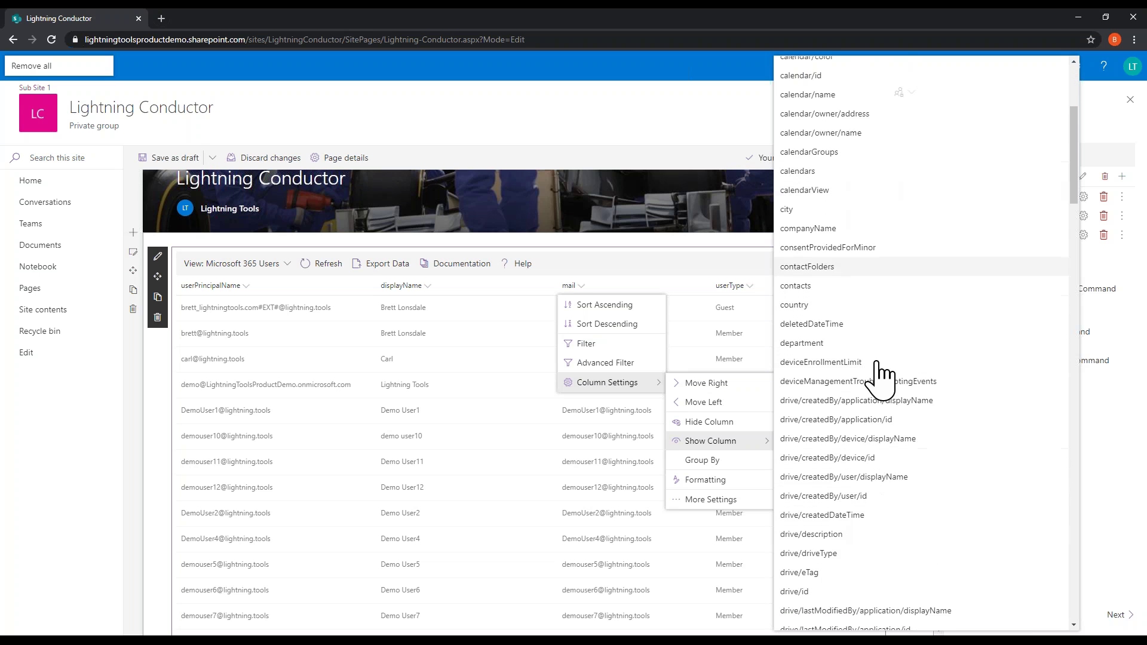
scroll(842, 555, "up", 4)
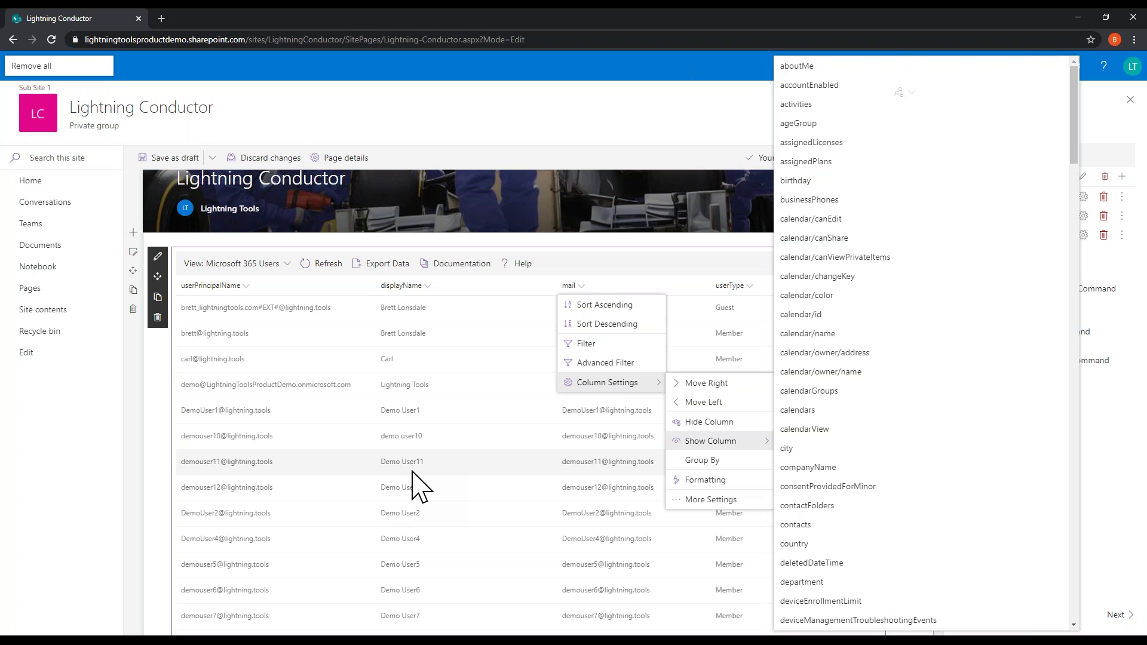
left_click(603, 280)
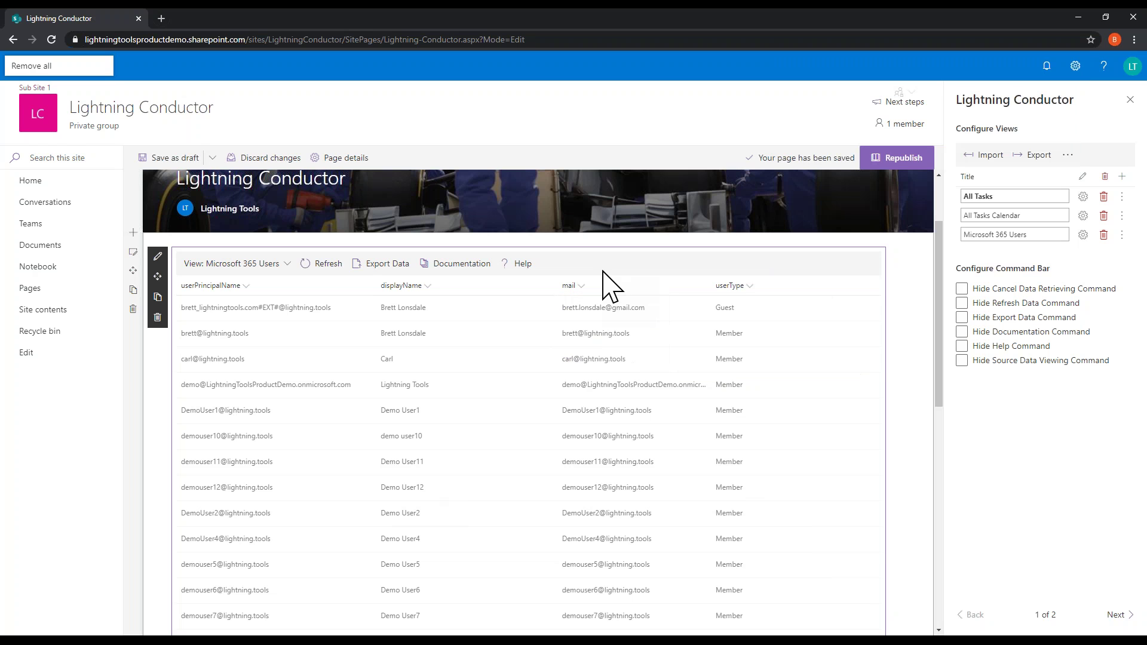
Group the Microsoft 365 Users view by the userType column and review the groups.
left_click(748, 285)
mouse_move(769, 383)
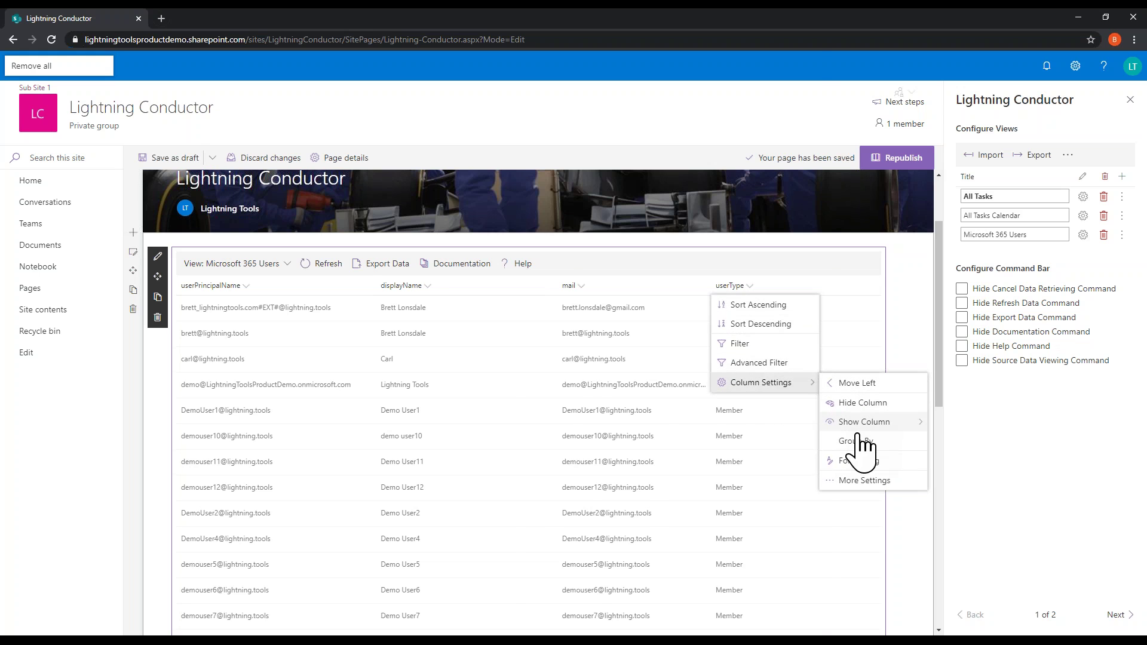
left_click(862, 442)
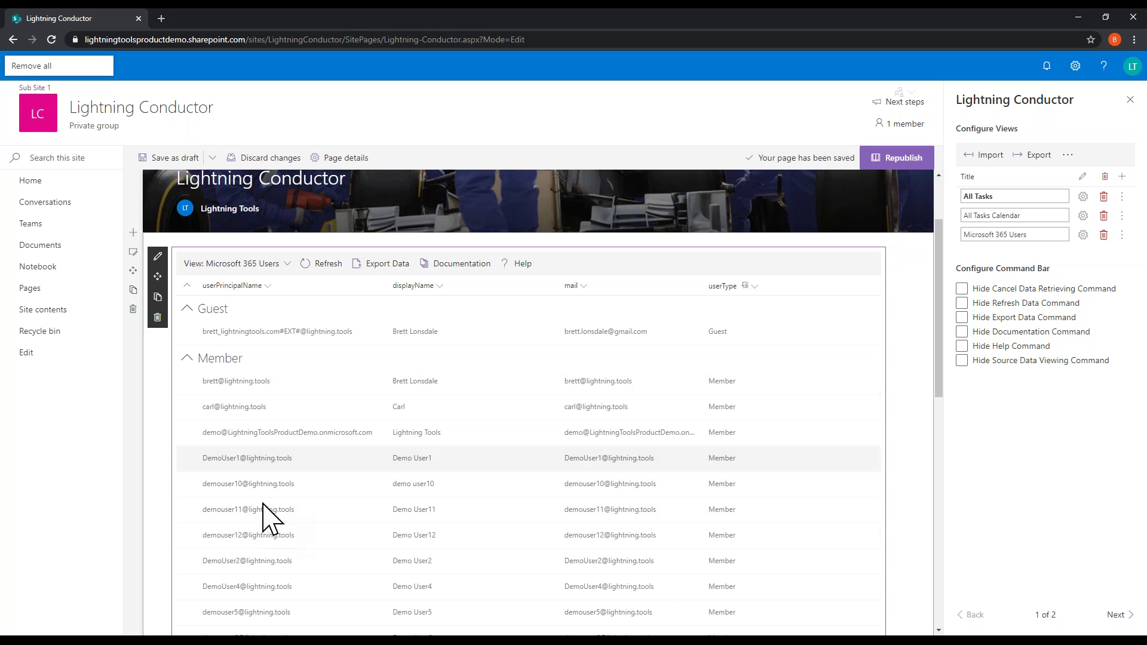
scroll(661, 581, "down", 1)
scroll(661, 581, "up", 3)
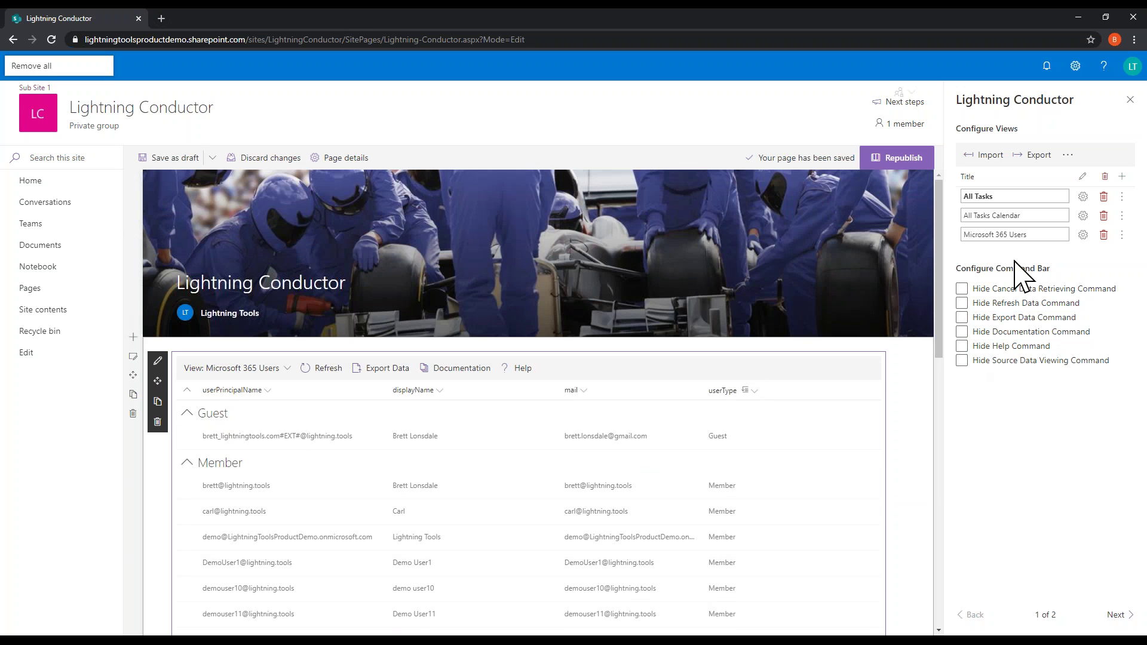
Add a fourth view, review its quick list data and refinement options, and open its Advanced Mode configuration.
left_click(1122, 176)
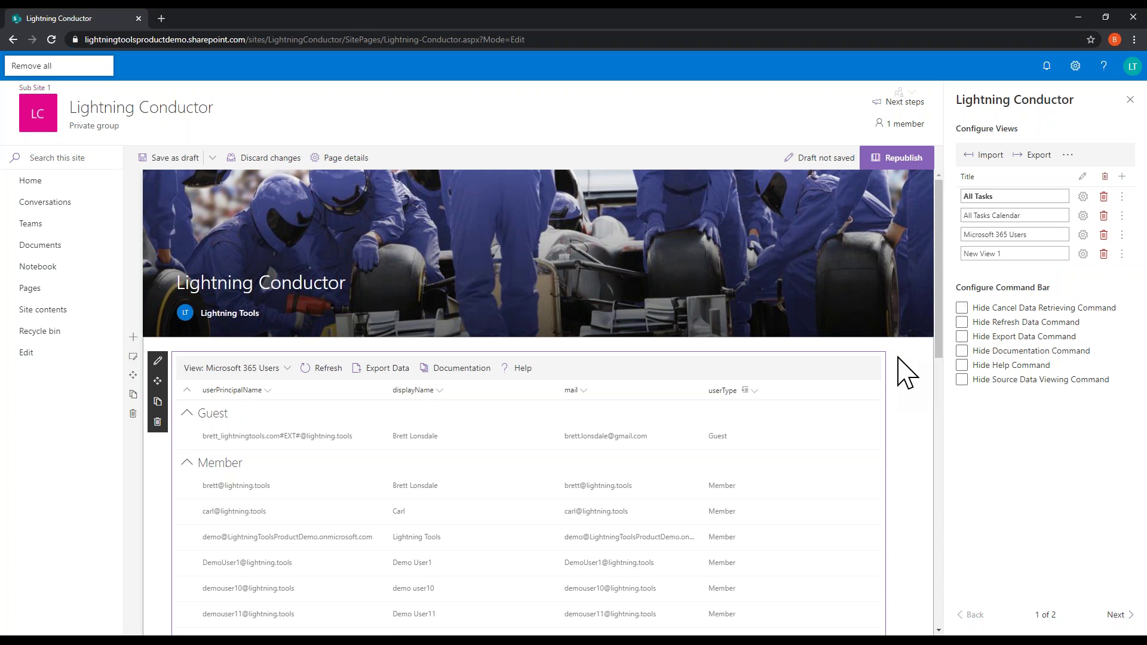
left_click(1083, 255)
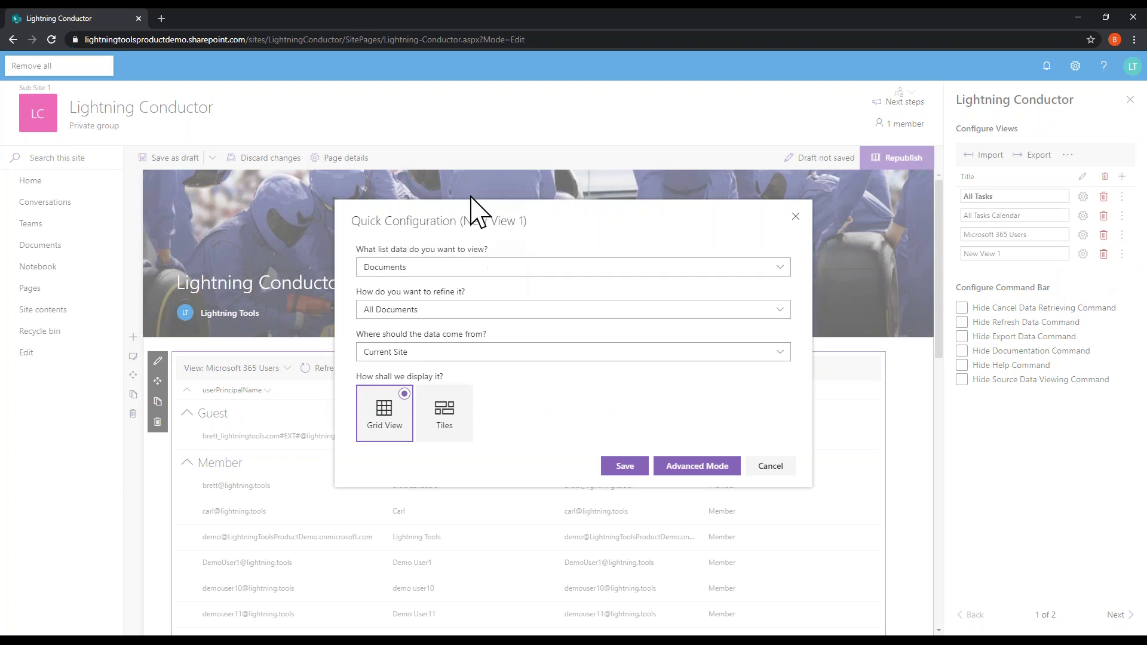
left_click(435, 310)
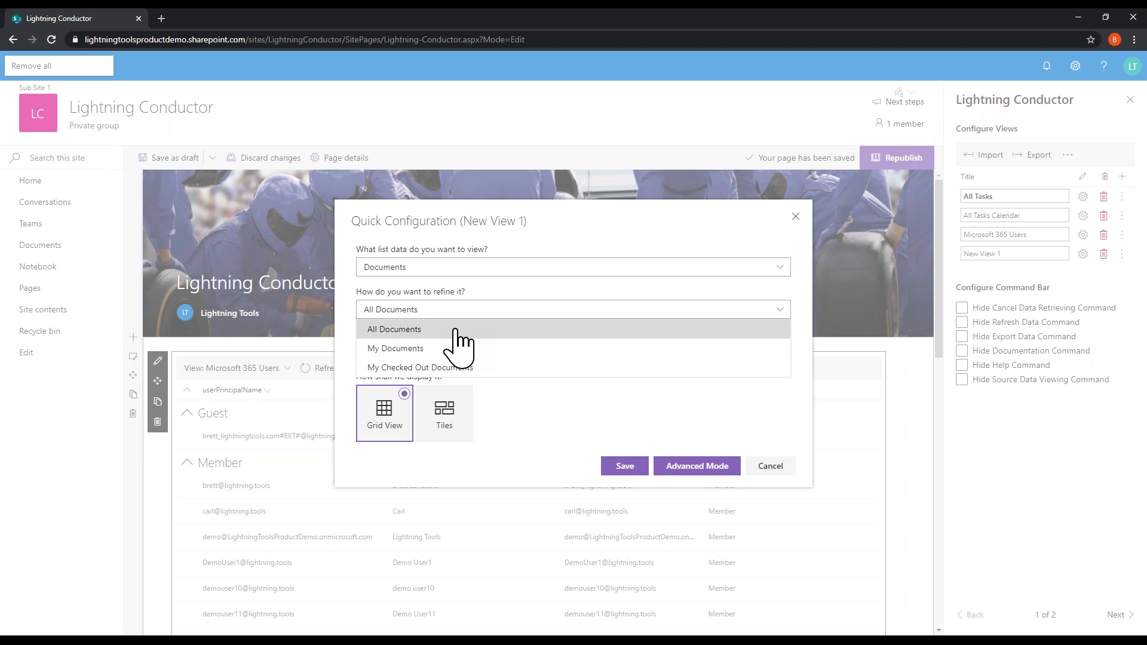
left_click(425, 269)
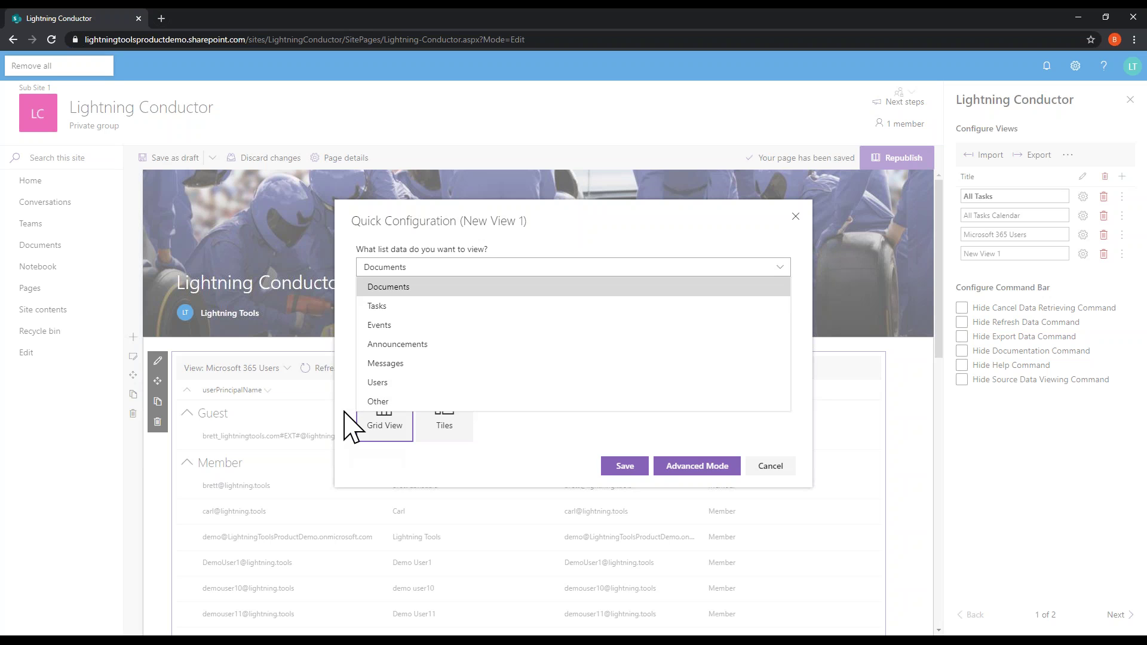
left_click(524, 455)
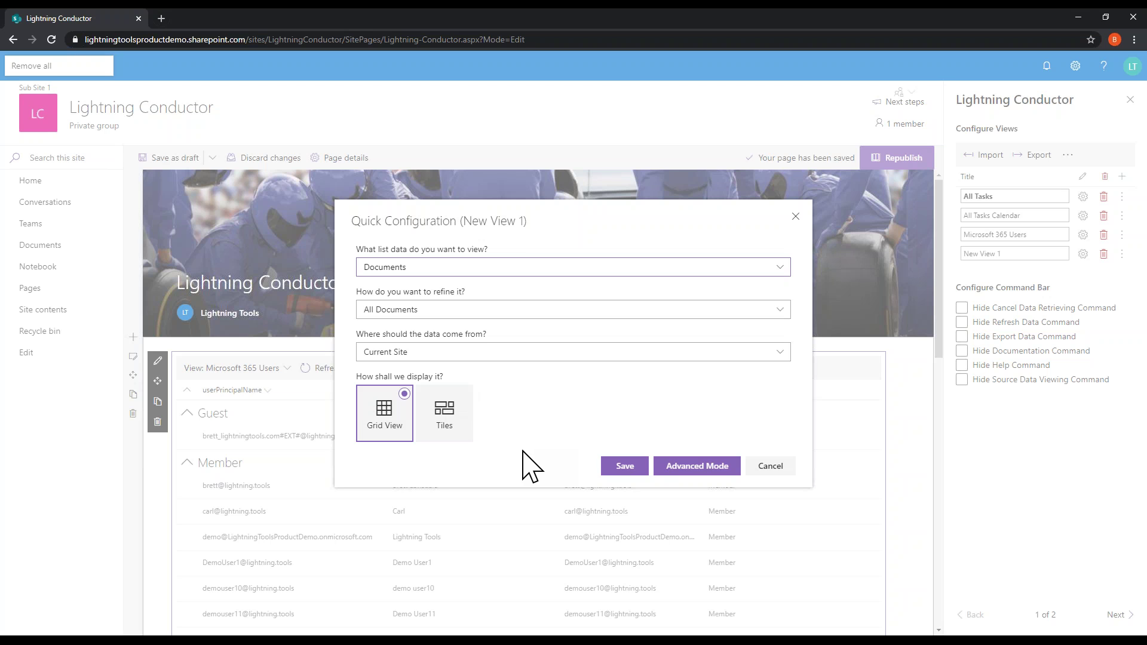
left_click(694, 469)
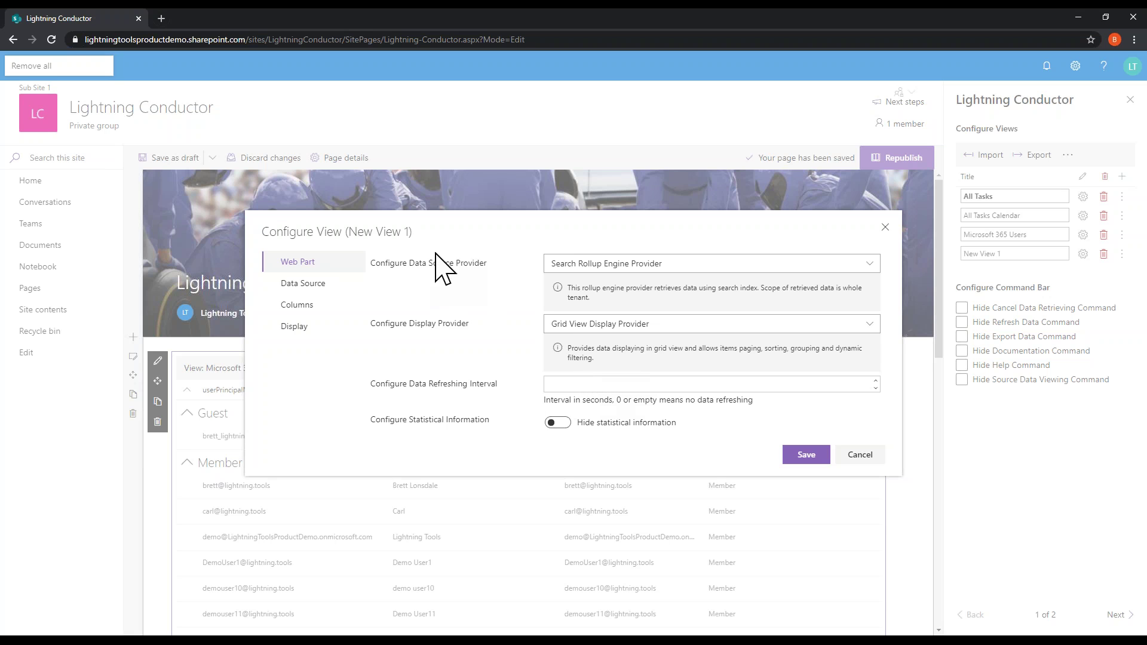
Set the new view's data source provider to Object Model Rollup Engine Provider and review the available display providers.
left_click(640, 264)
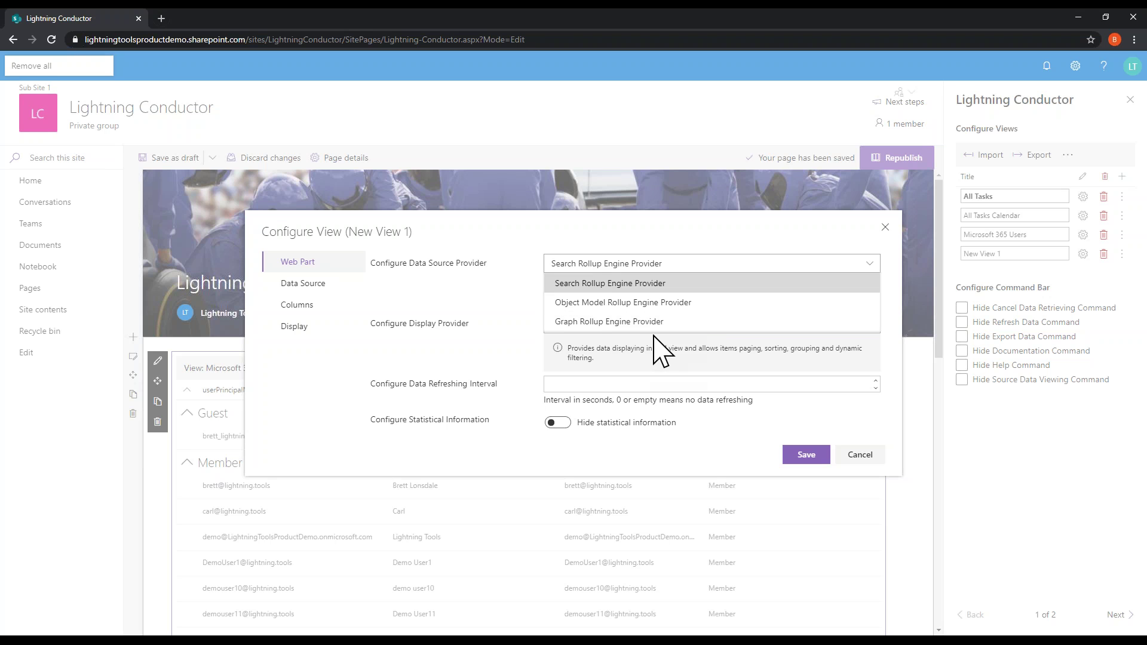
left_click(652, 303)
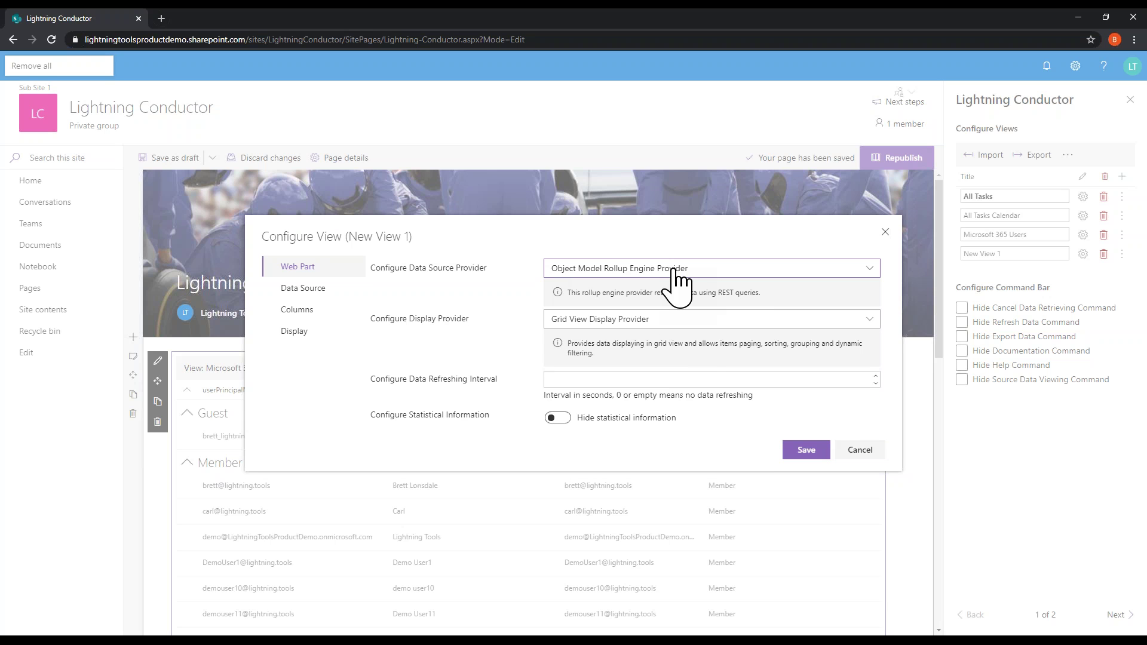
left_click(671, 323)
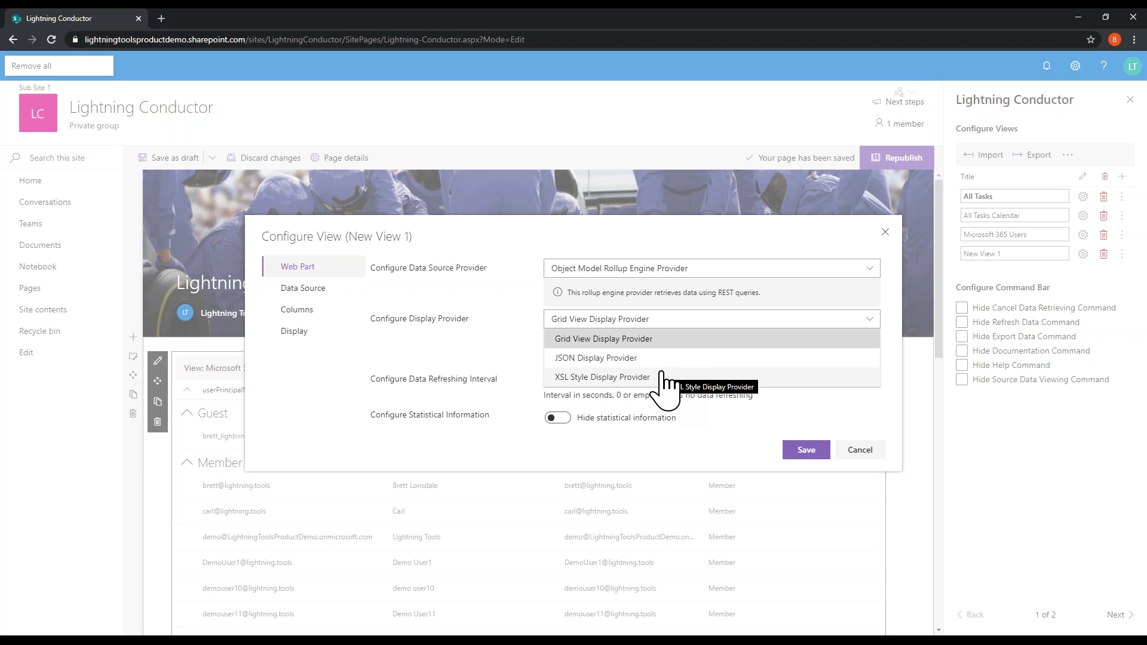
key("Escape")
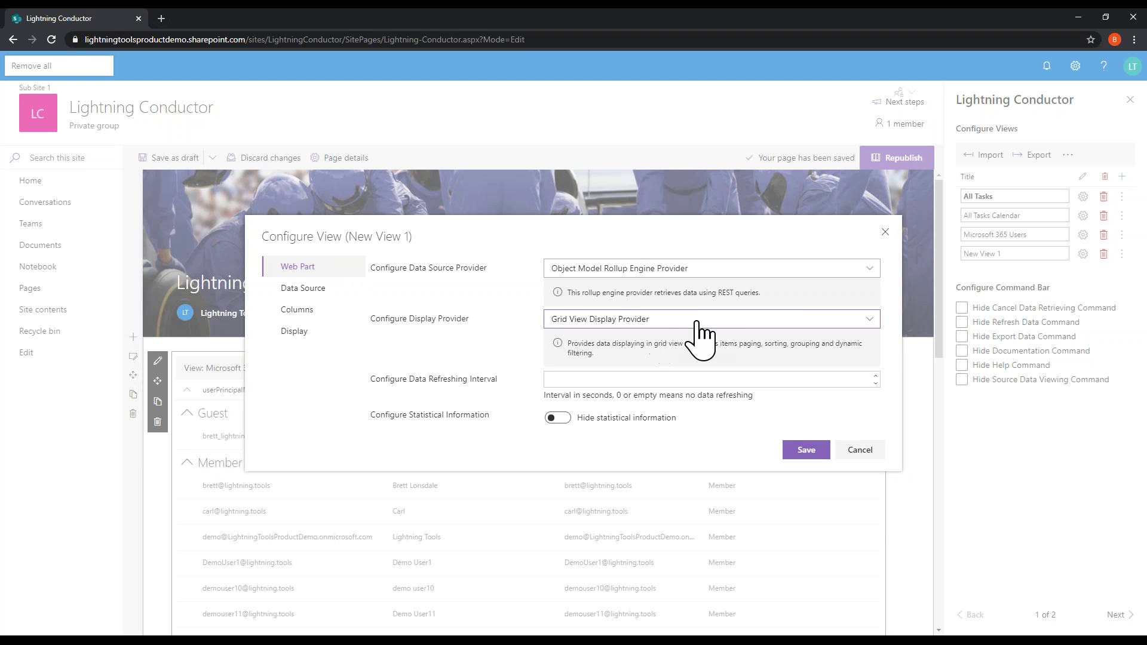
Examine the view's rollup source options and site list, expanding the root site collection down to the Lightning Tools Product Demo Team Site's subsites.
left_click(328, 289)
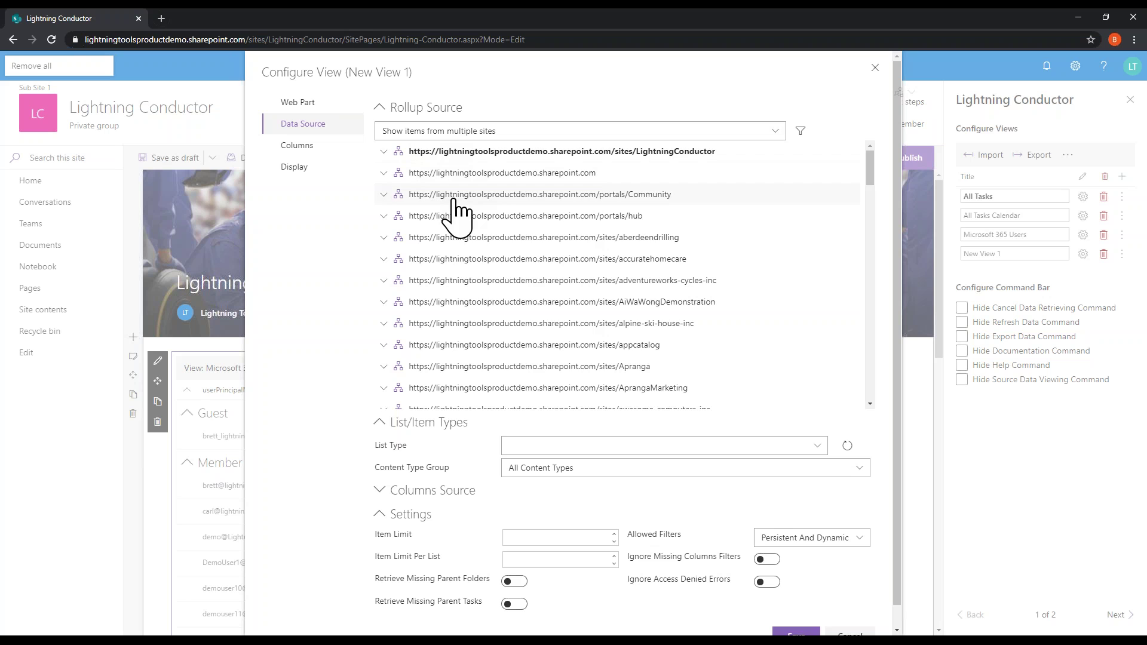
scroll(475, 281, "down", 10)
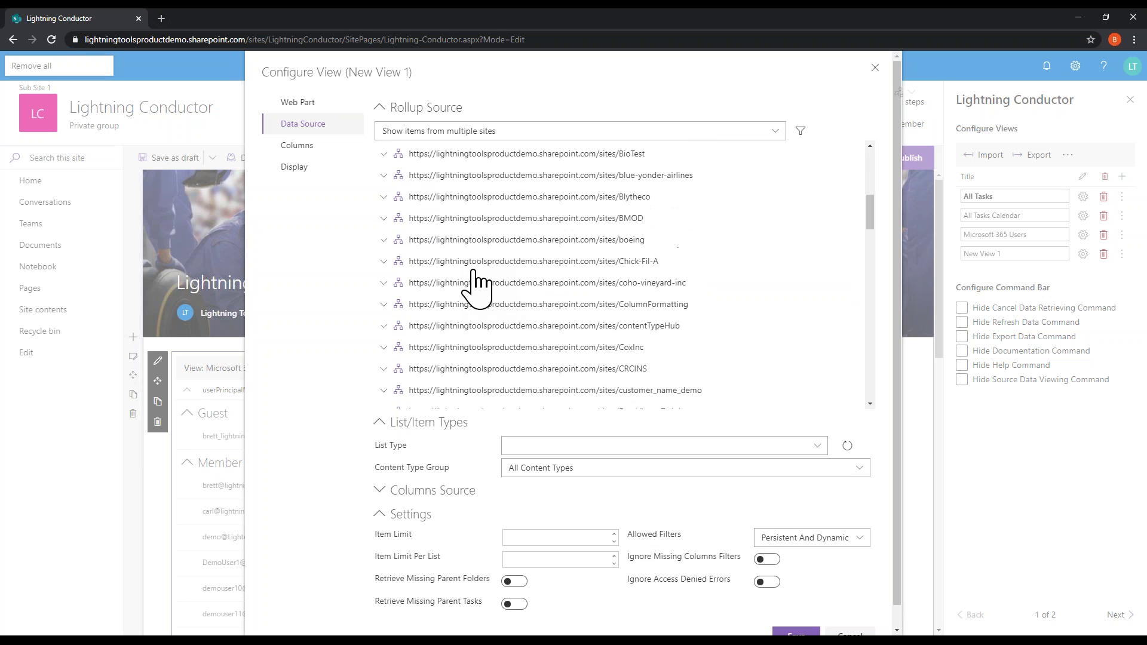
scroll(487, 382, "down", 5)
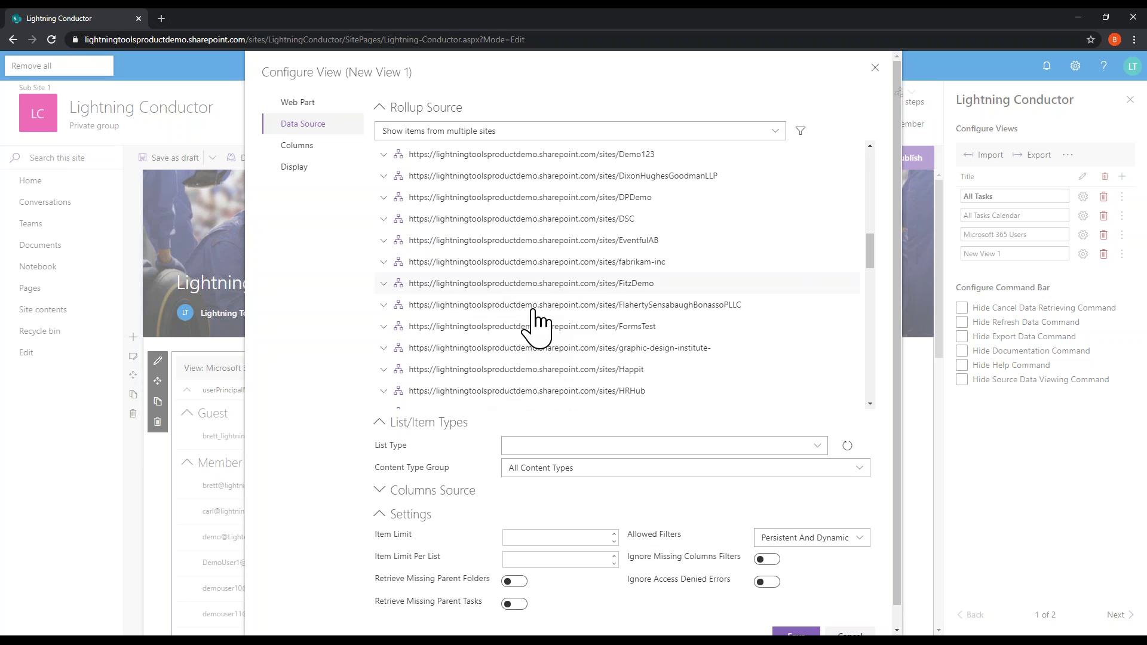
scroll(545, 396, "up", 15)
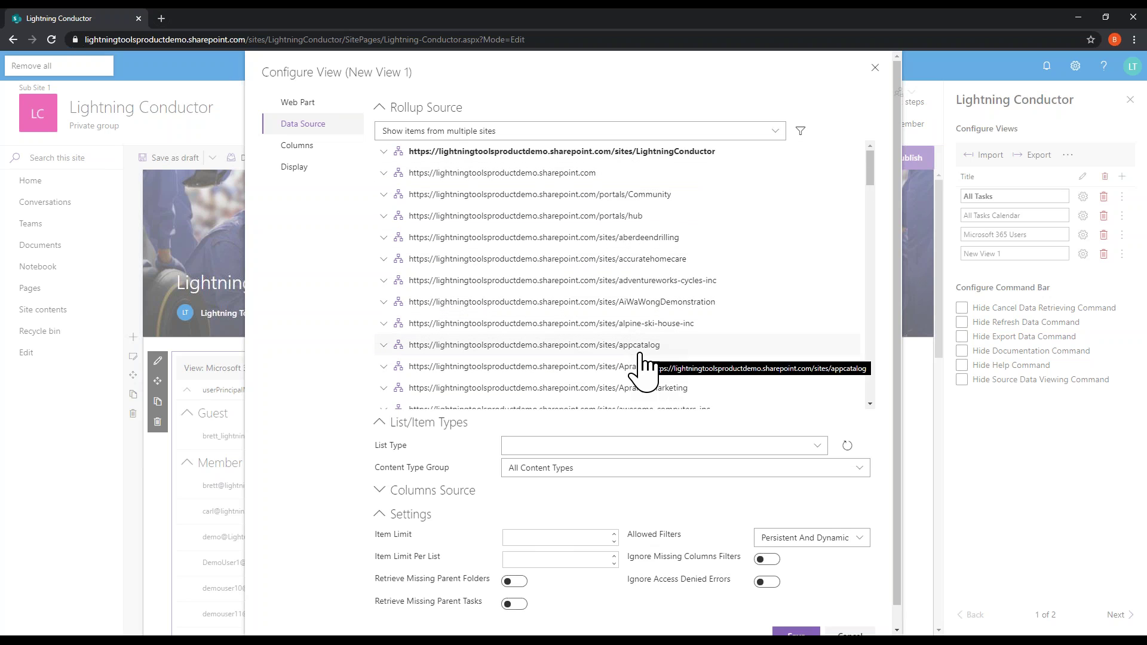
left_click(750, 131)
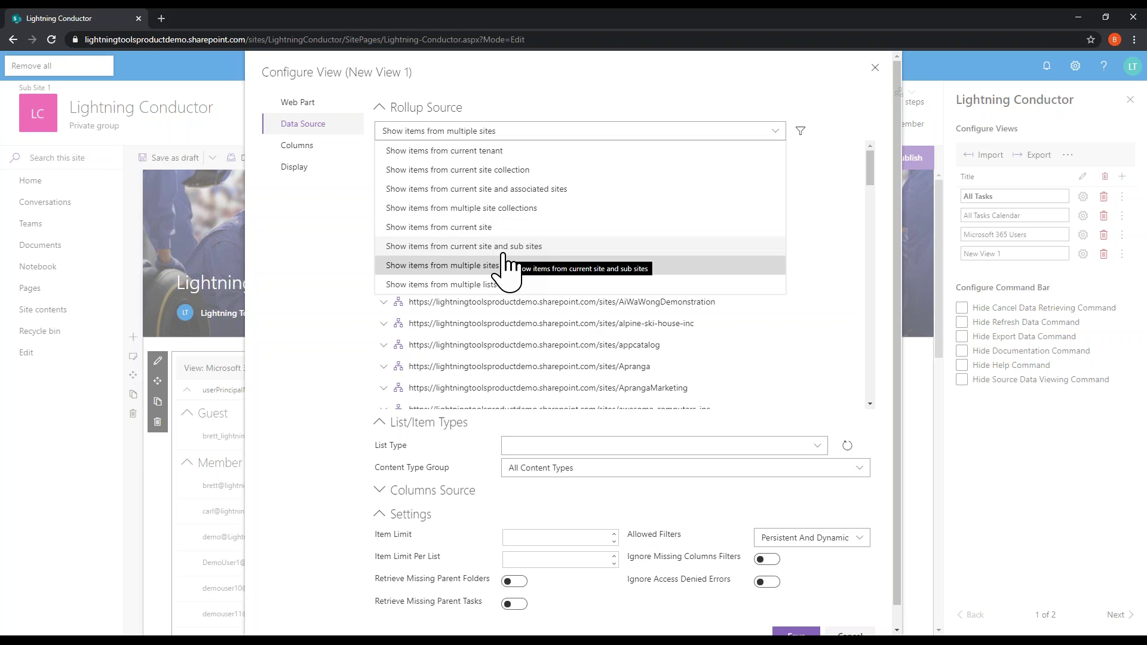
left_click(657, 131)
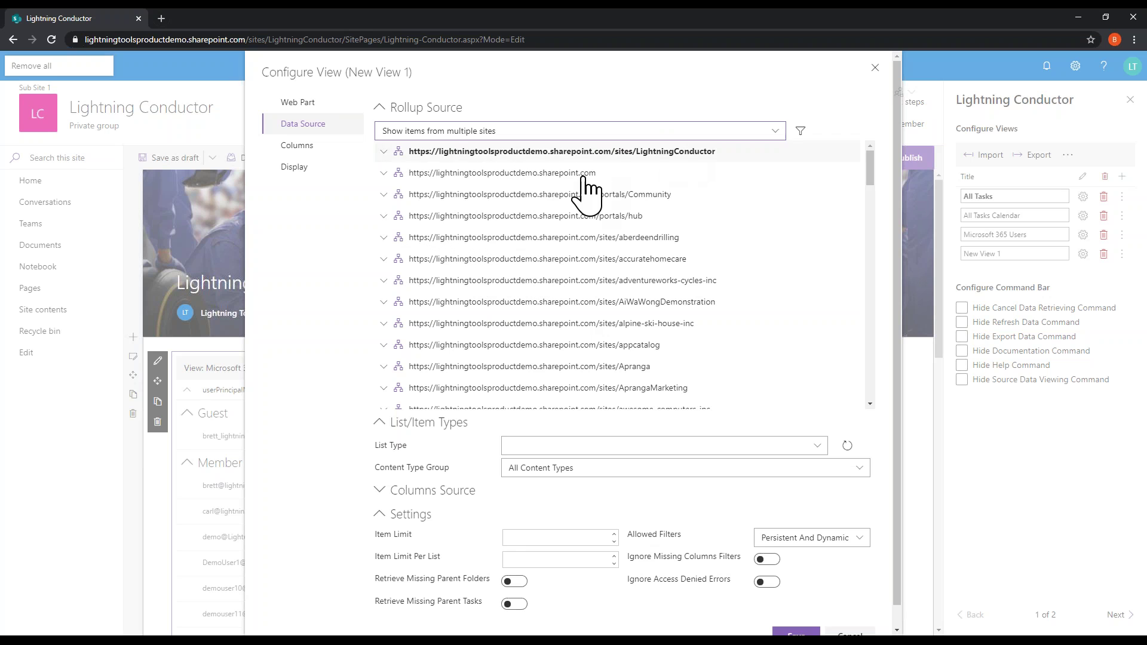
left_click(384, 175)
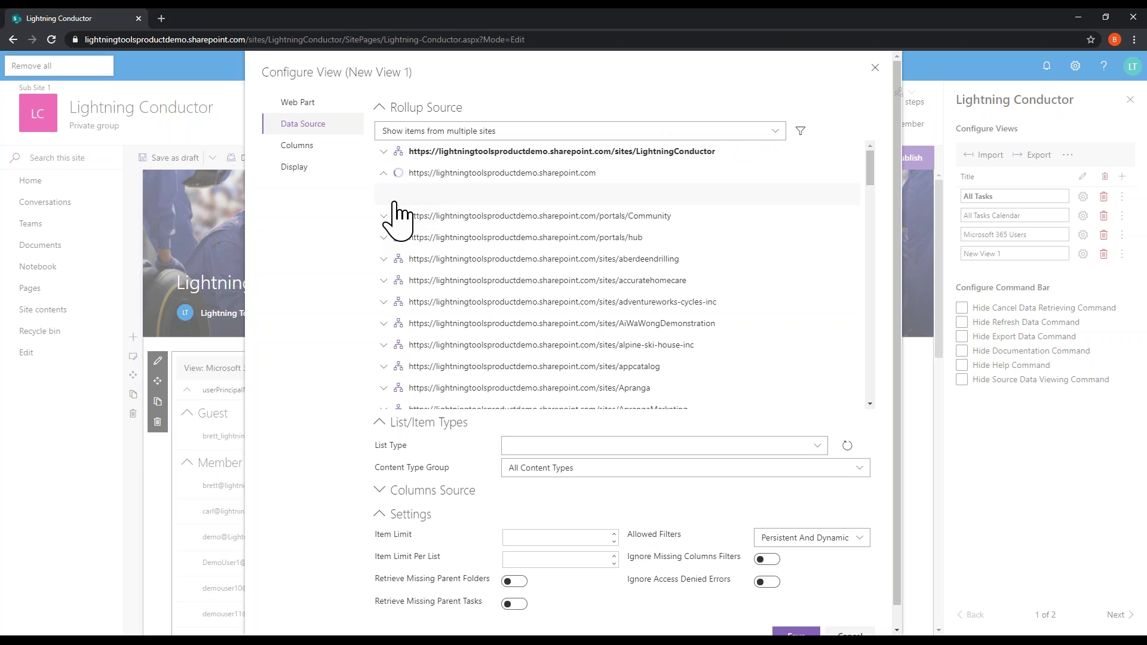
left_click(392, 194)
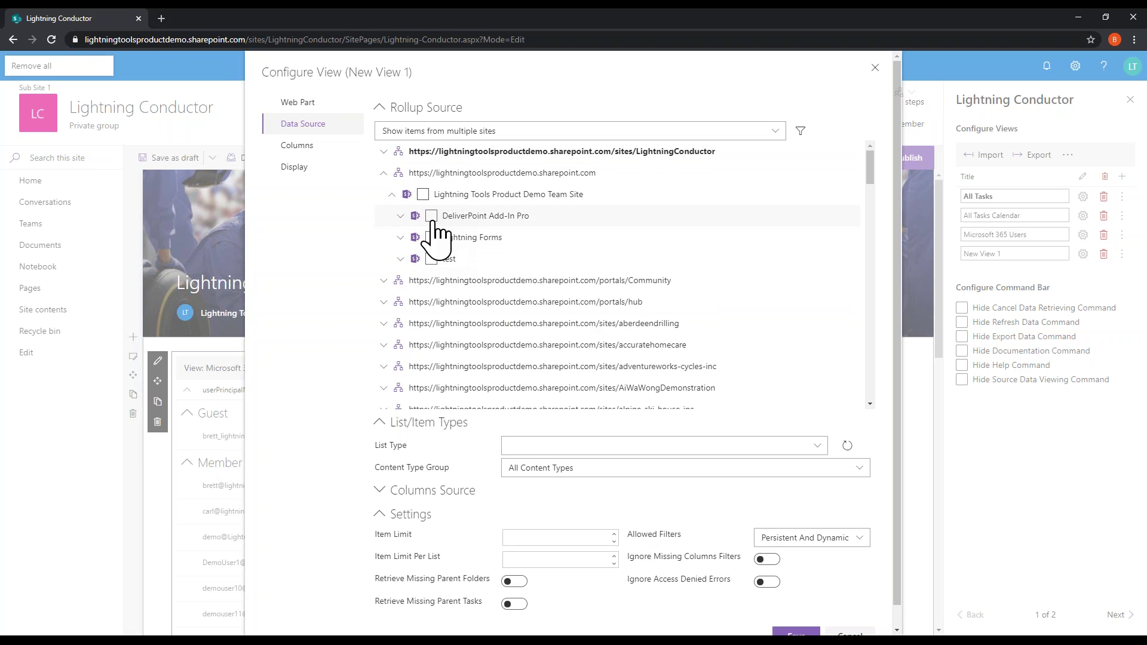
Set the rollup source to show items from multiple lists and browse the team site's lists and libraries.
left_click(661, 132)
left_click(505, 285)
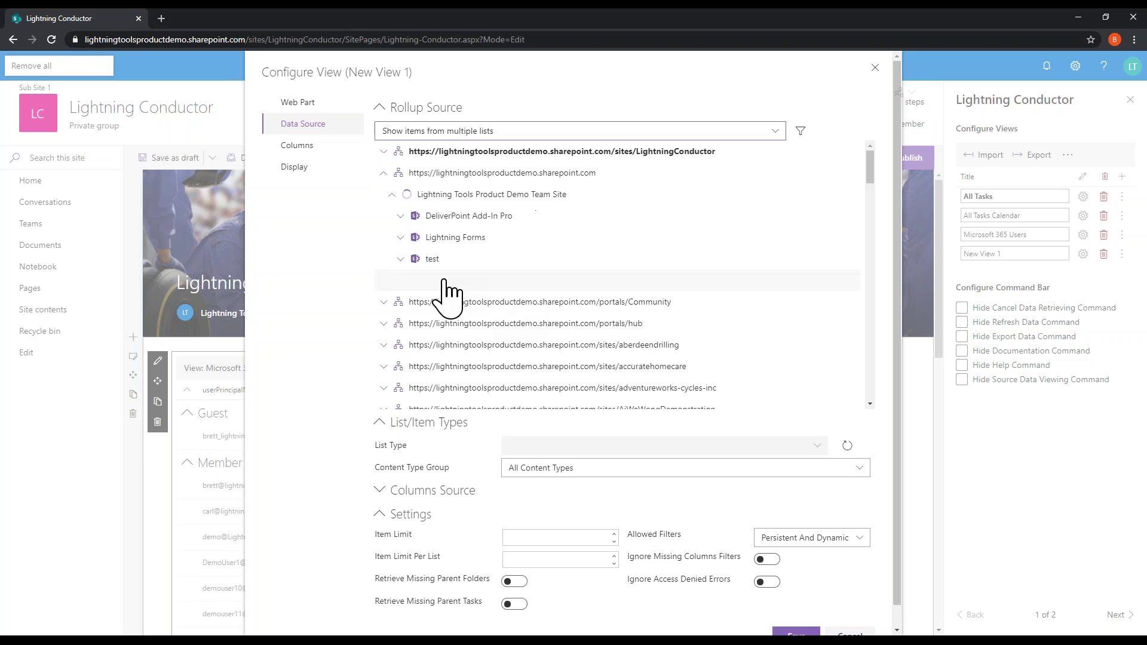
scroll(494, 307, "down", 5)
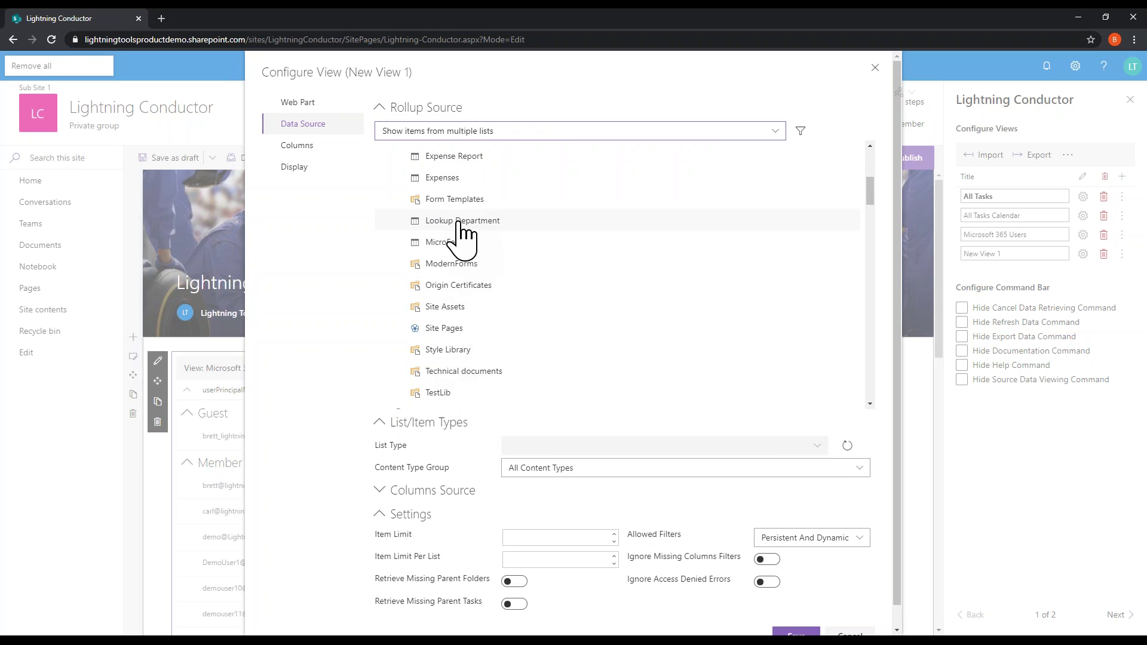
scroll(469, 402, "down", 3)
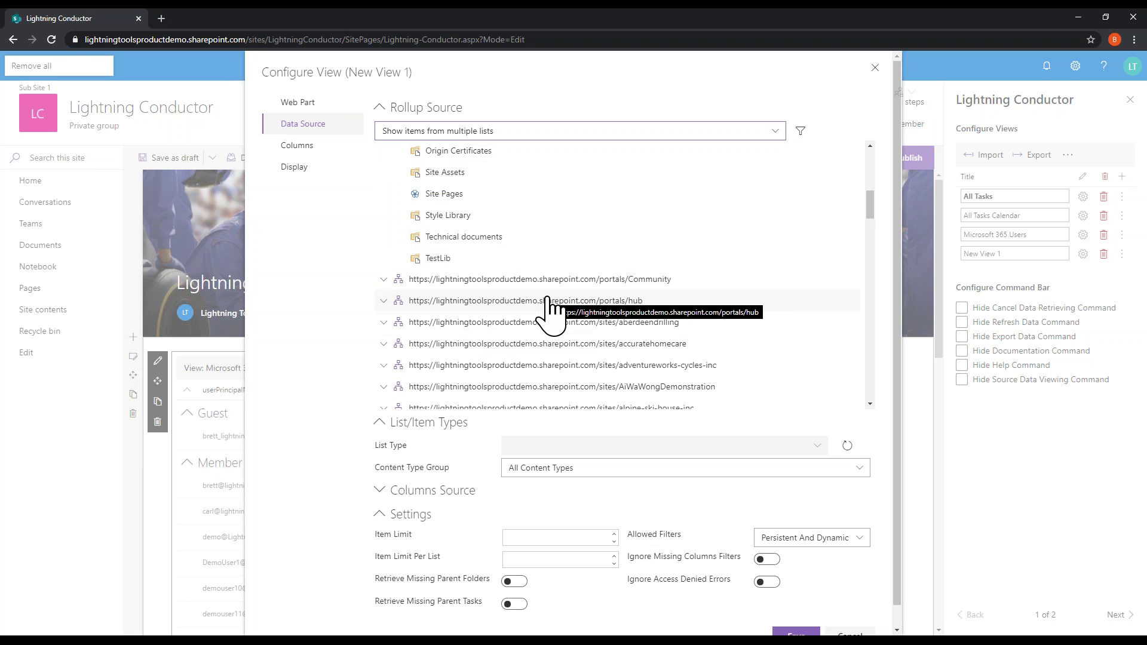
scroll(561, 263, "up", 8)
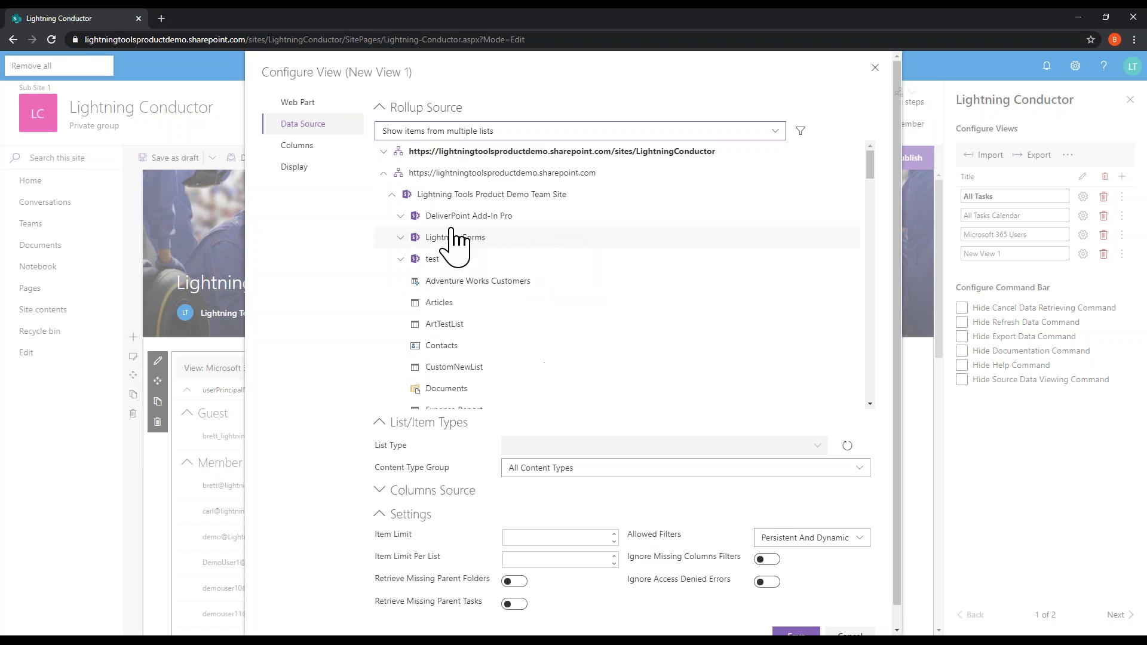
left_click(488, 132)
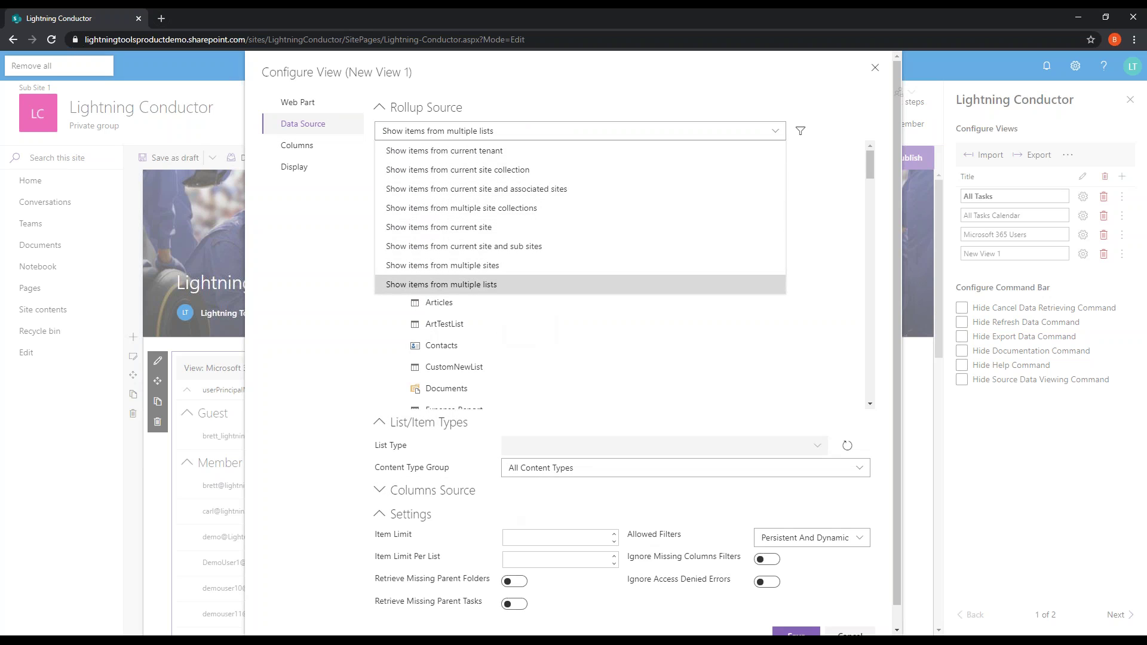
left_click(296, 378)
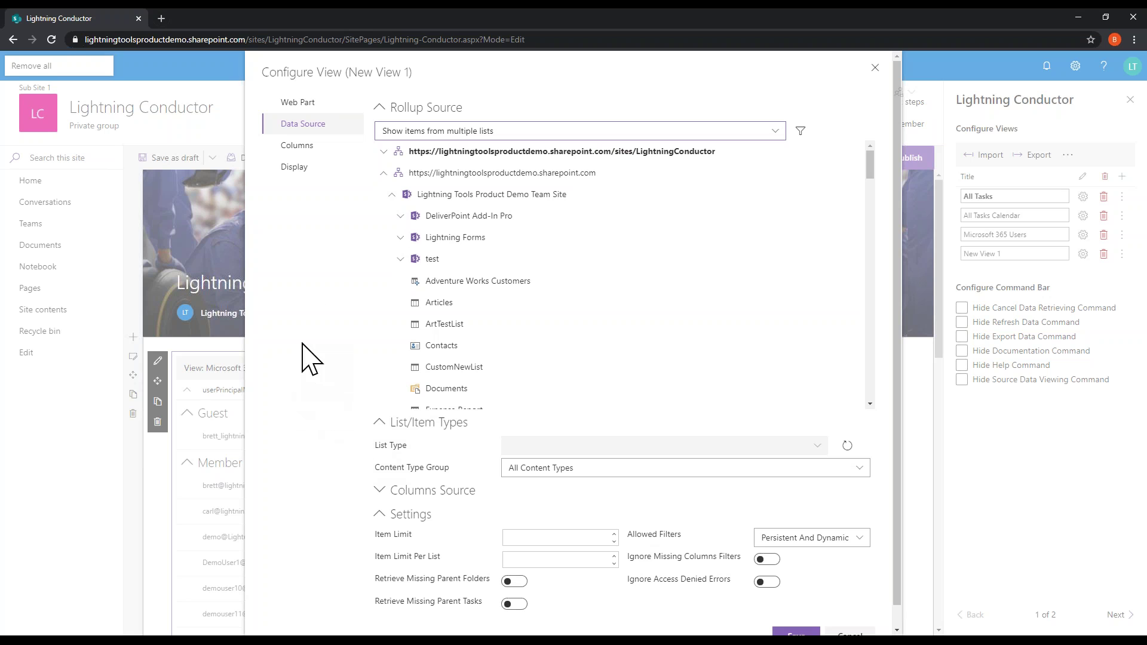
Switch the view's data source provider back to Search Rollup Engine Provider.
left_click(298, 103)
left_click(653, 270)
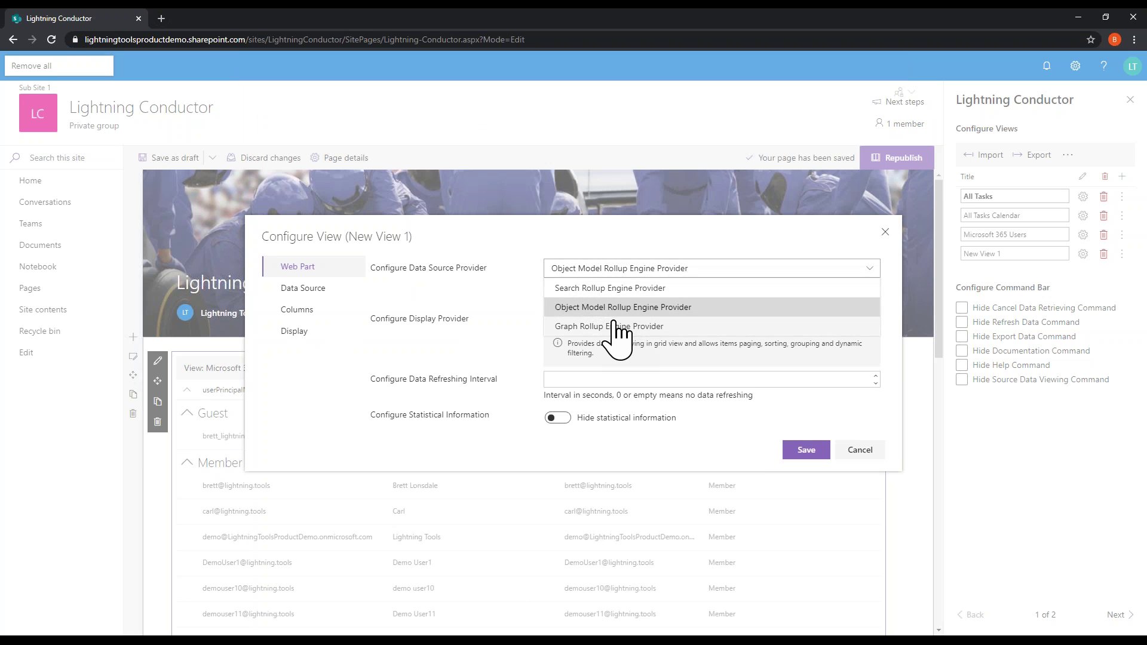
left_click(601, 289)
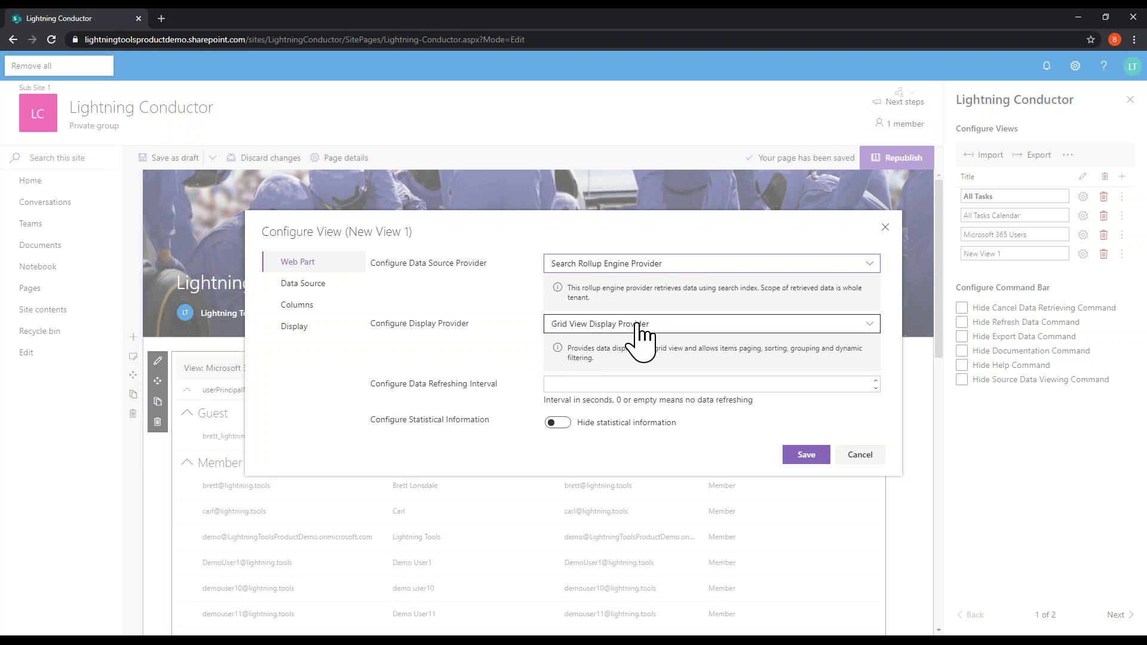
Set the search query's result source to Items matching a content type.
left_click(284, 284)
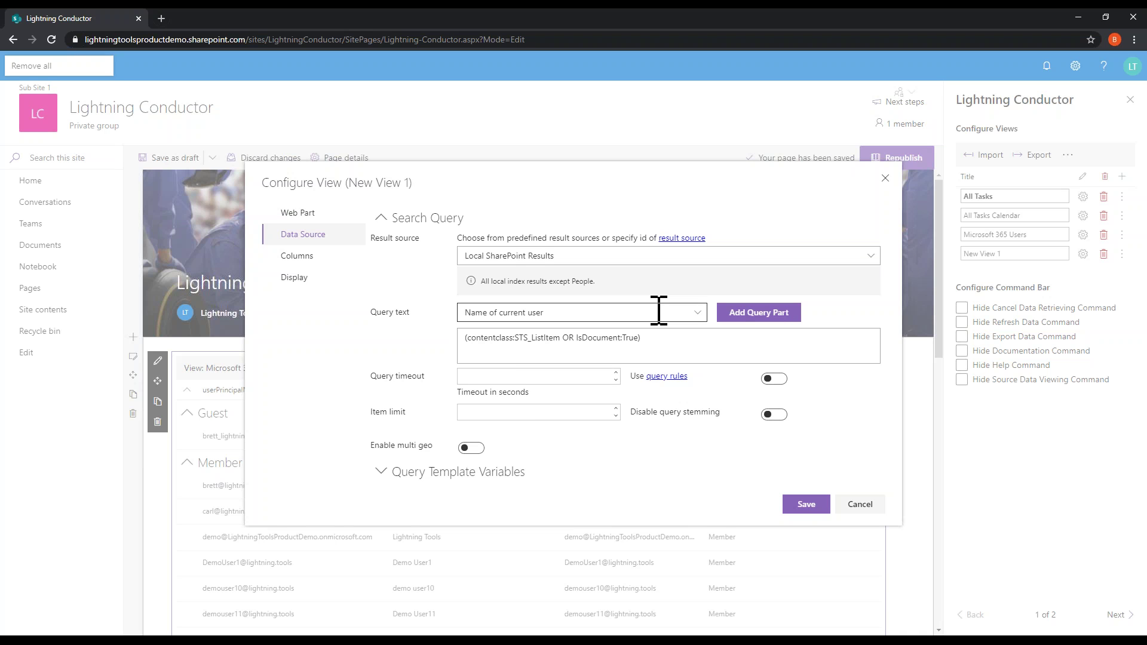
left_click(626, 256)
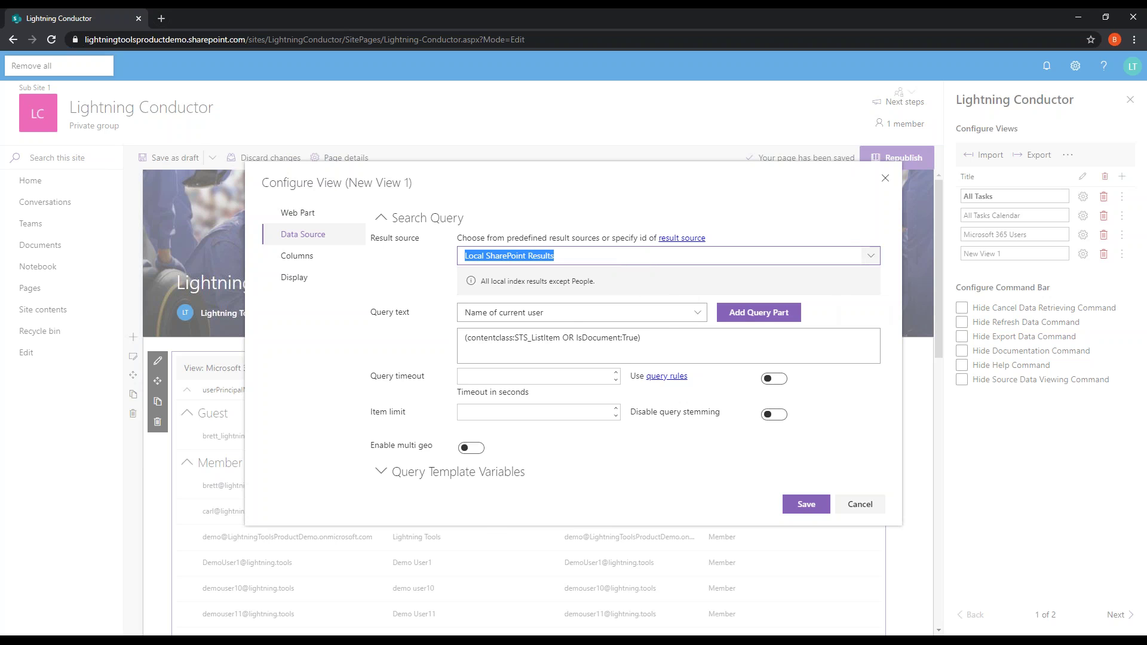
left_click(870, 257)
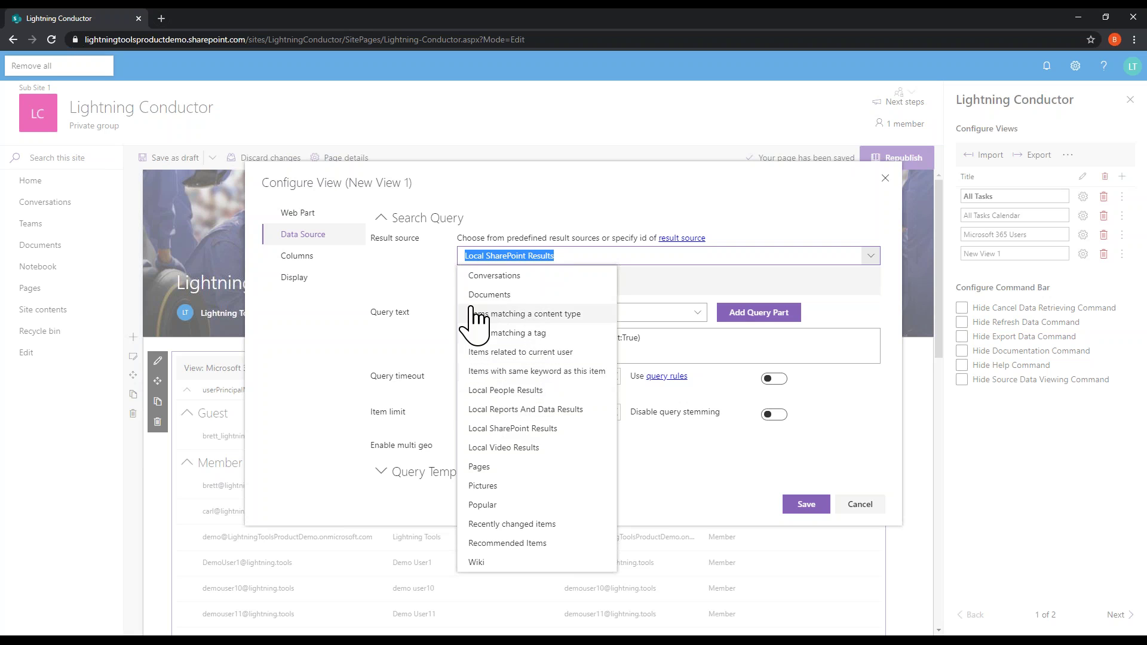
left_click(560, 315)
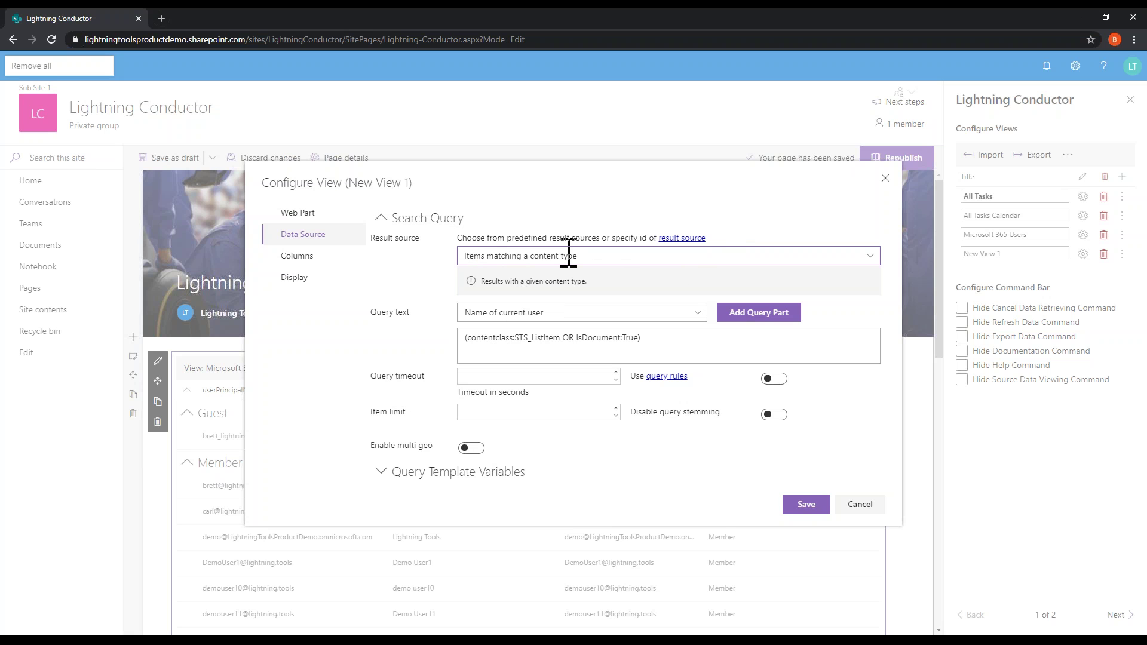
Set the ContentTypeId query template variable to the Document content type.
left_click(384, 474)
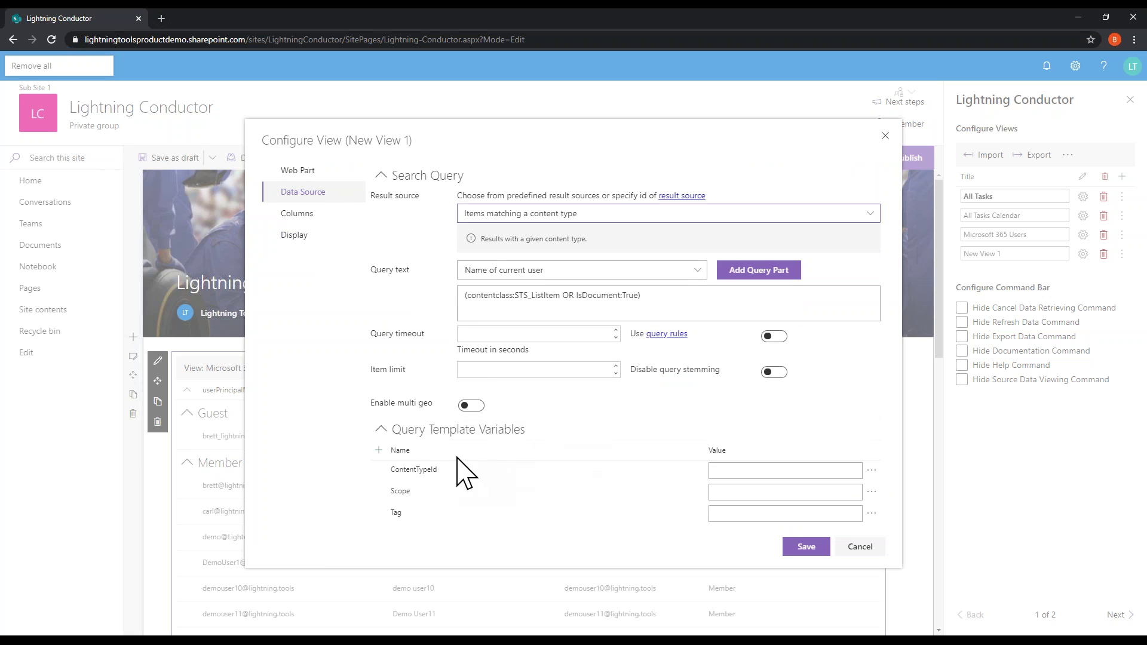
left_click(805, 476)
left_click(871, 471)
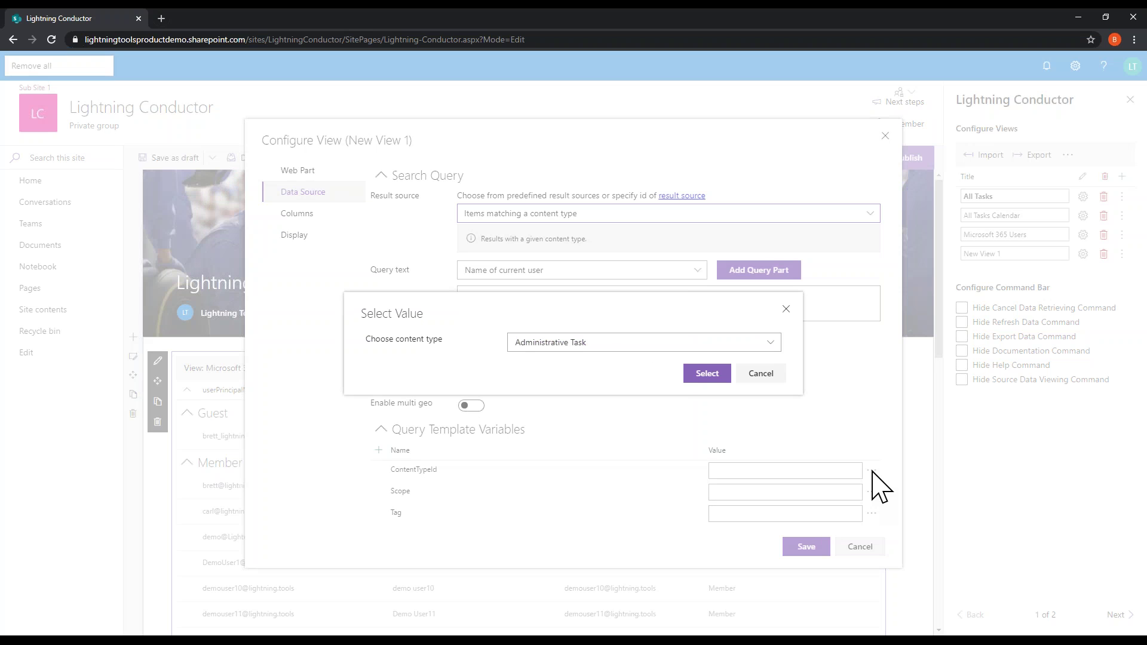
left_click(737, 344)
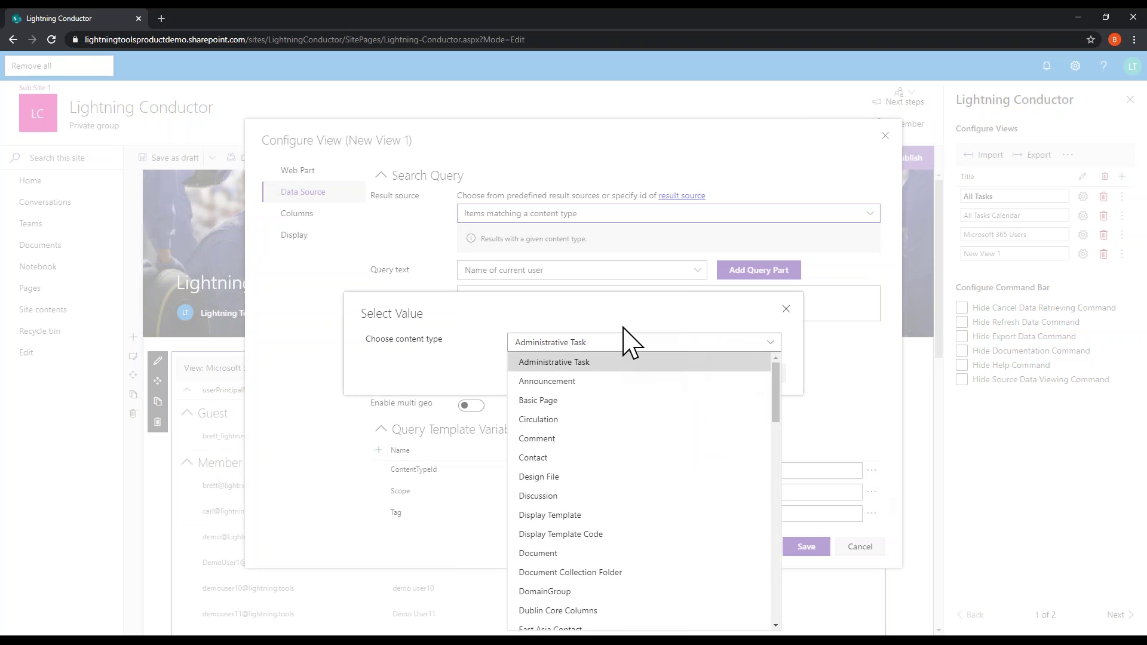
left_click(538, 554)
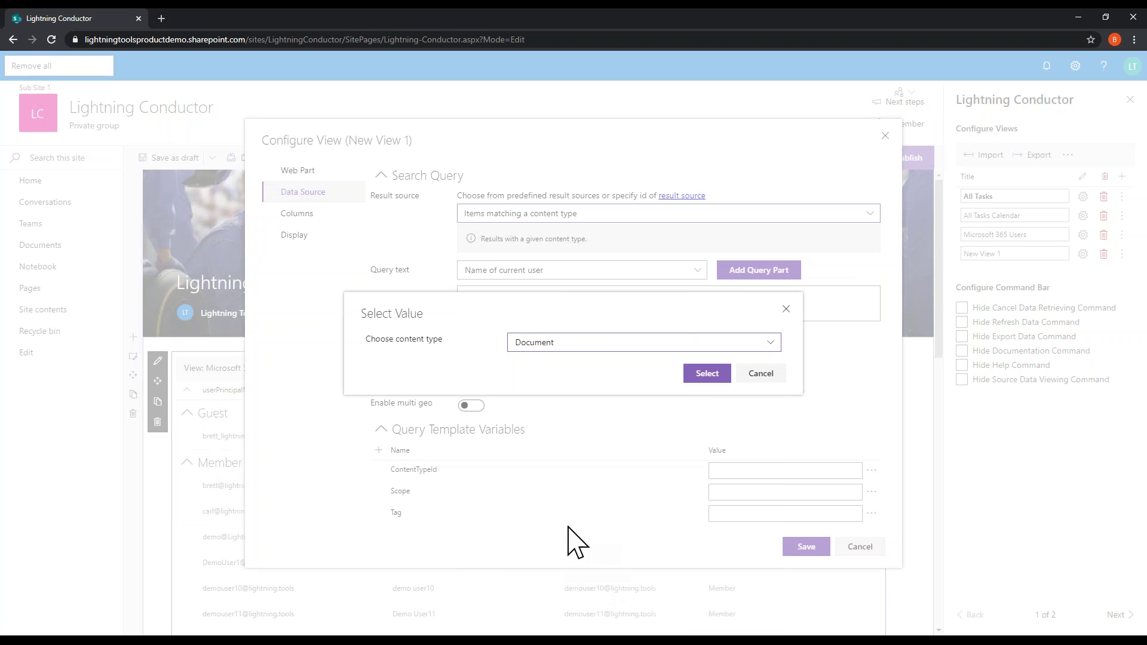
left_click(696, 375)
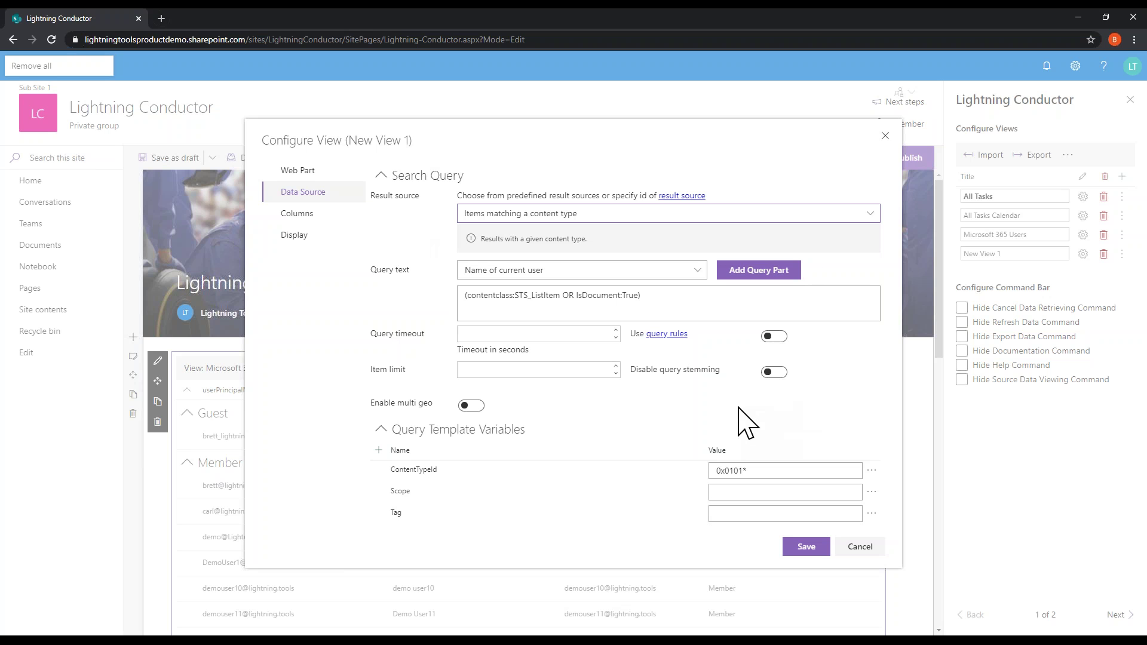
Review the columns available to the new view, including their value types and their sorting and filtering settings.
left_click(293, 215)
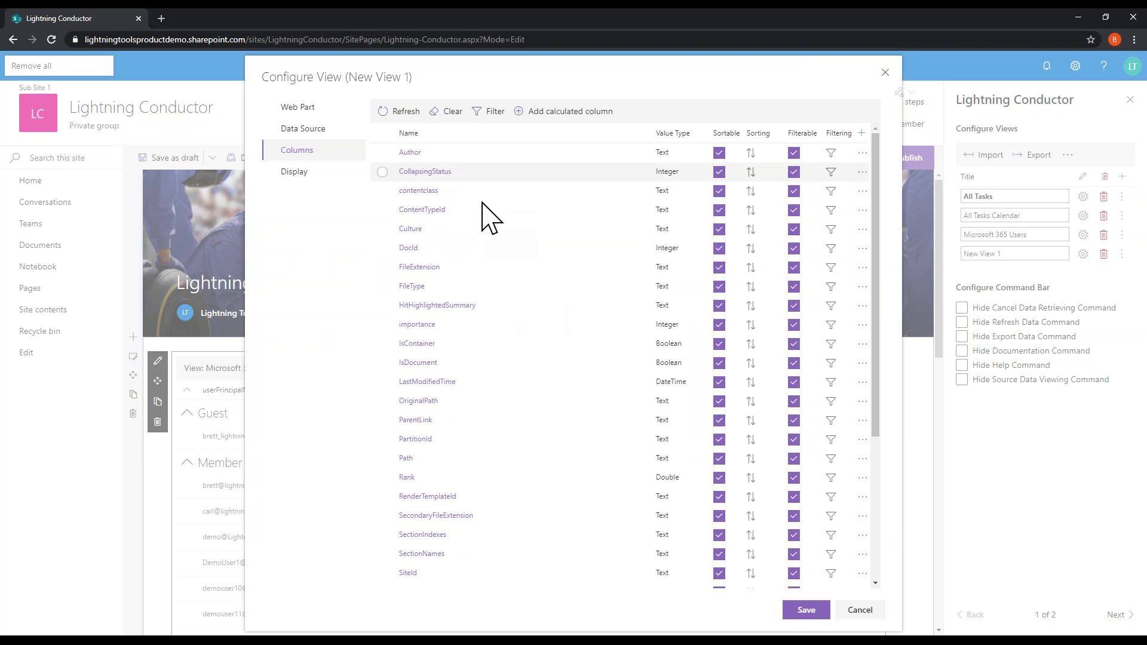
scroll(512, 395, "down", 4)
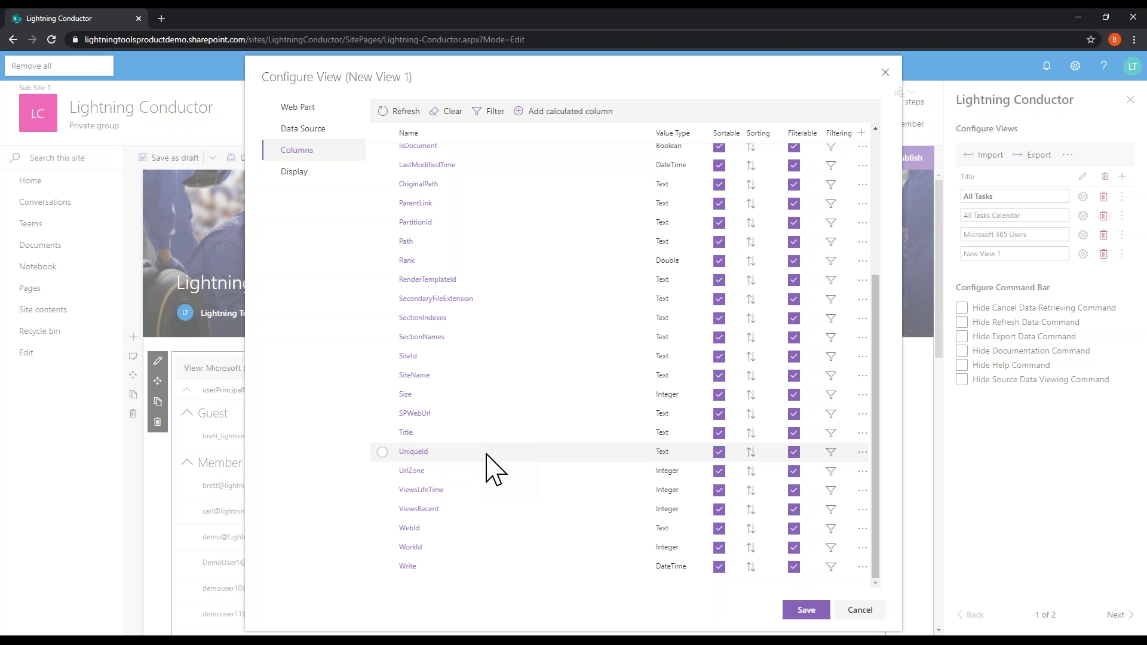
scroll(474, 556, "up", 4)
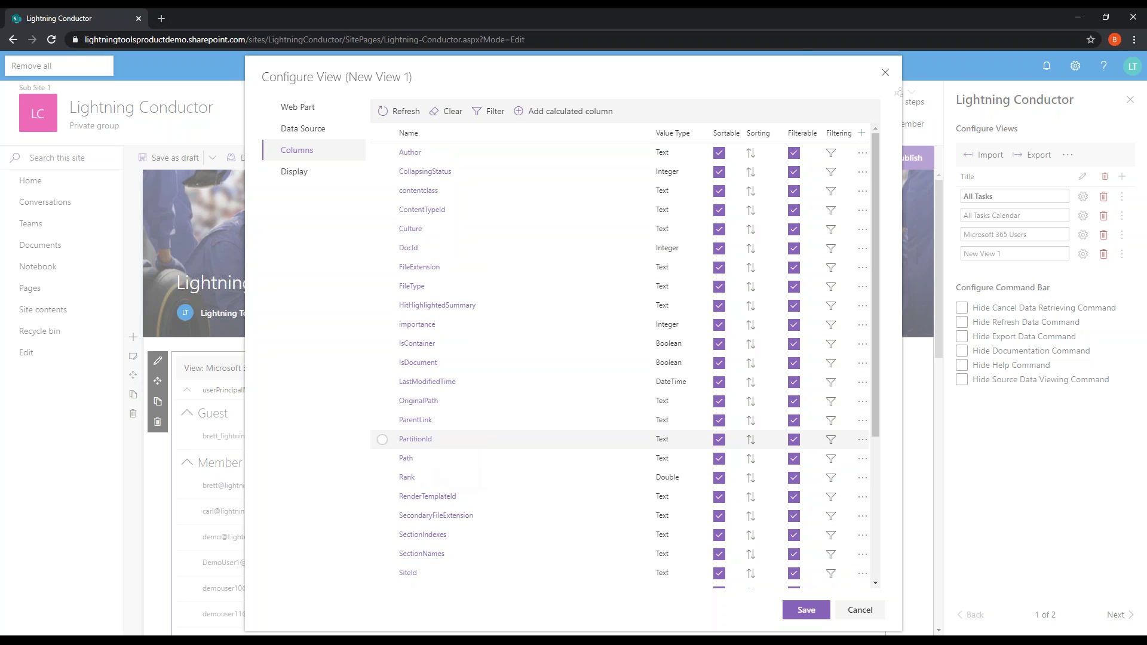
scroll(433, 425, "down", 3)
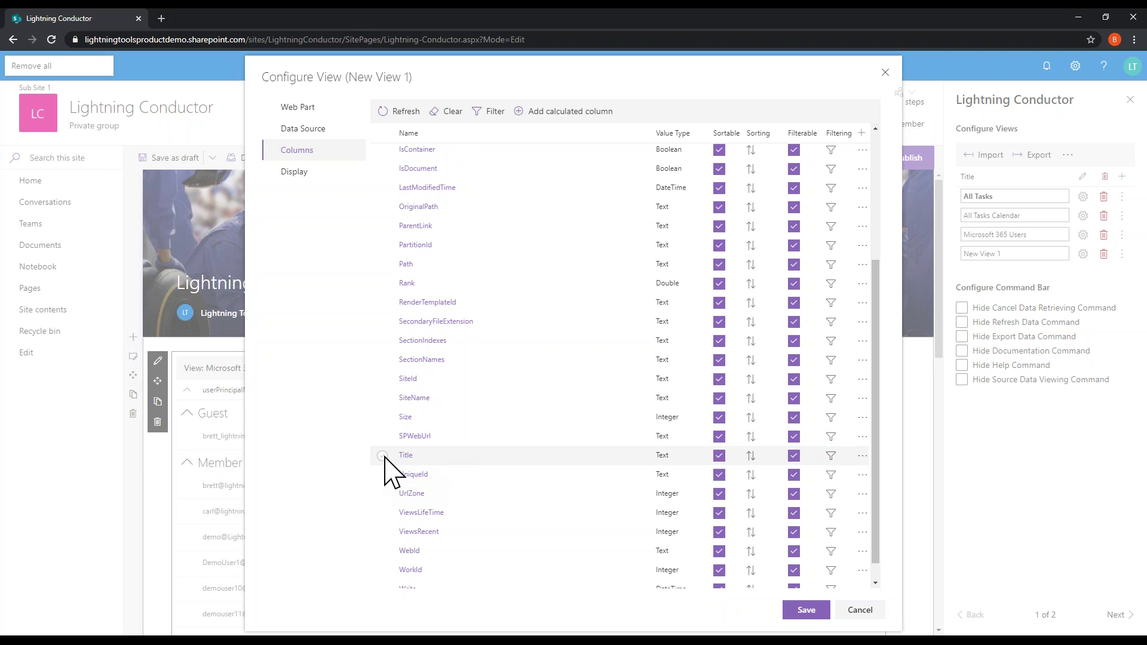
scroll(441, 478, "down", 1)
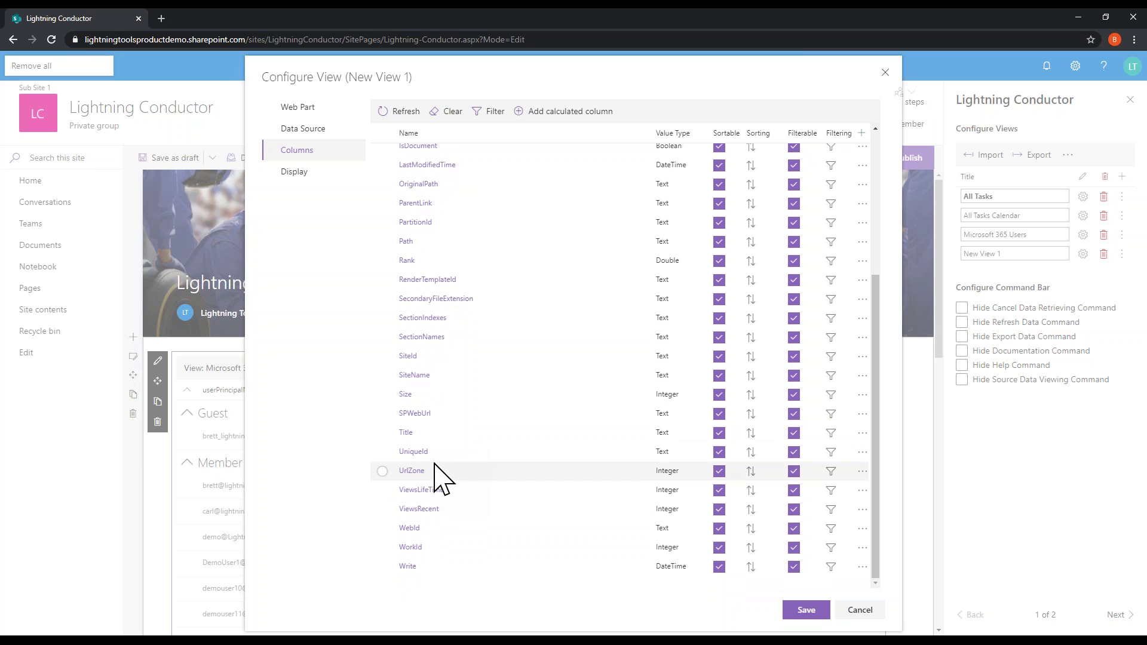
scroll(441, 478, "up", 2)
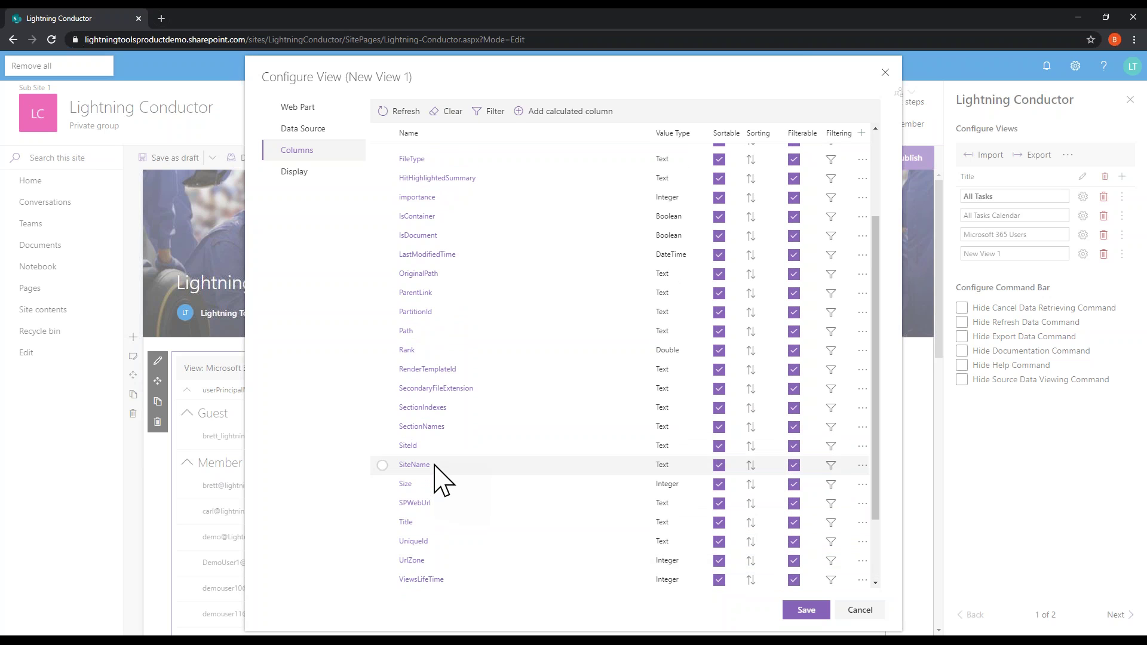
Select the Title, Author and Size columns for the new view and move Title above Author.
left_click(382, 522)
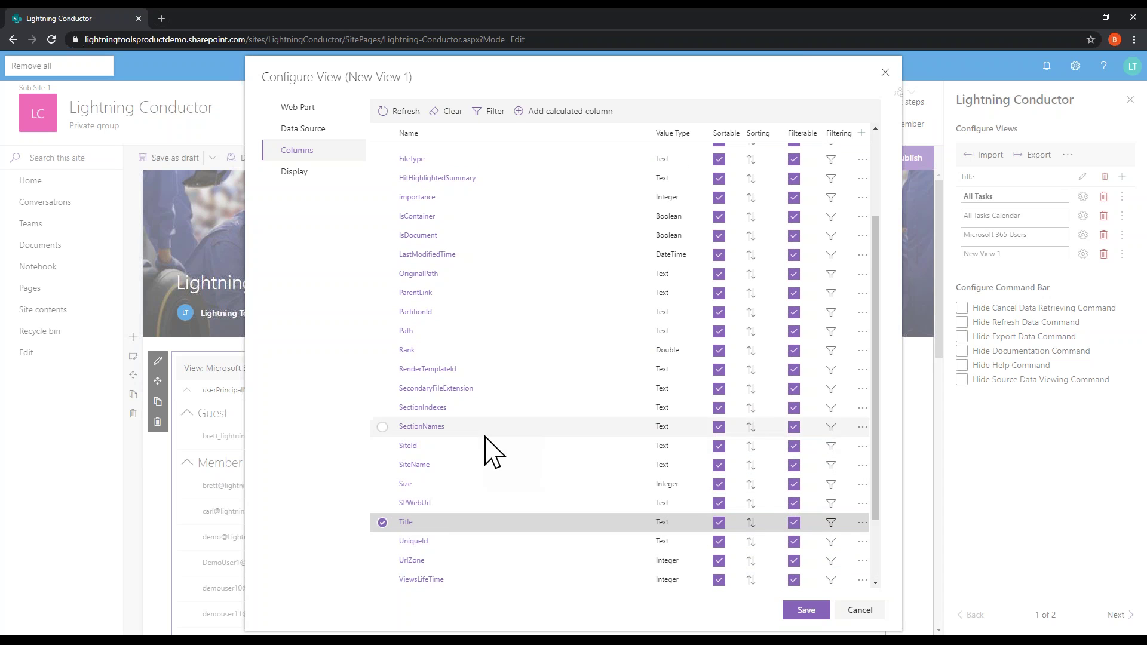
left_click(397, 484)
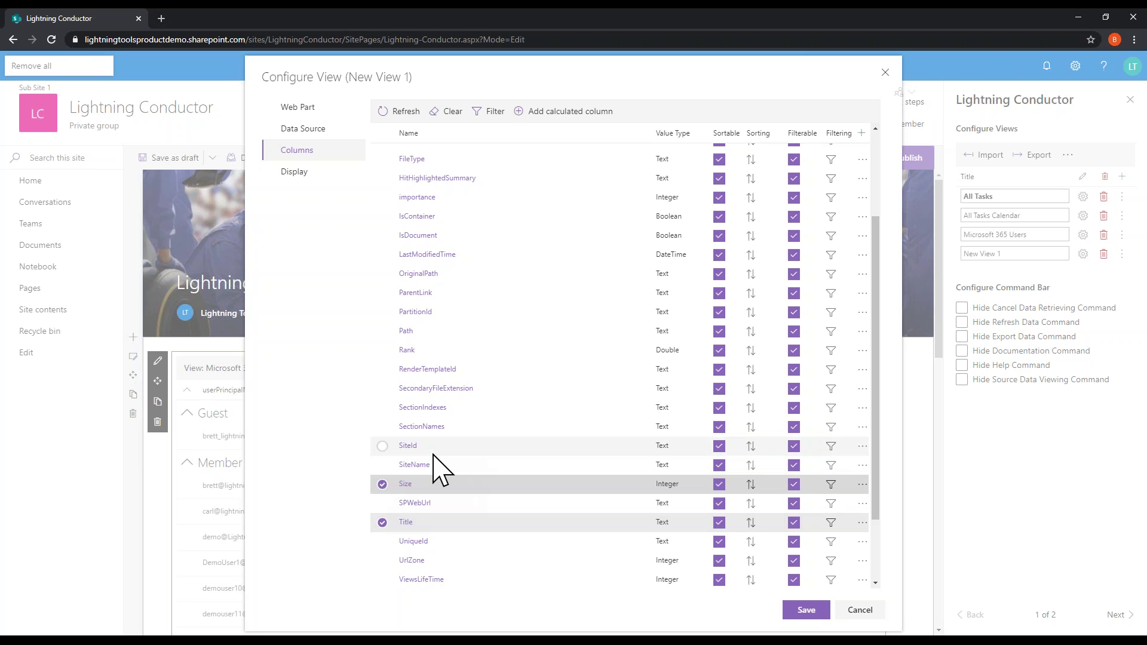
scroll(485, 472, "up", 3)
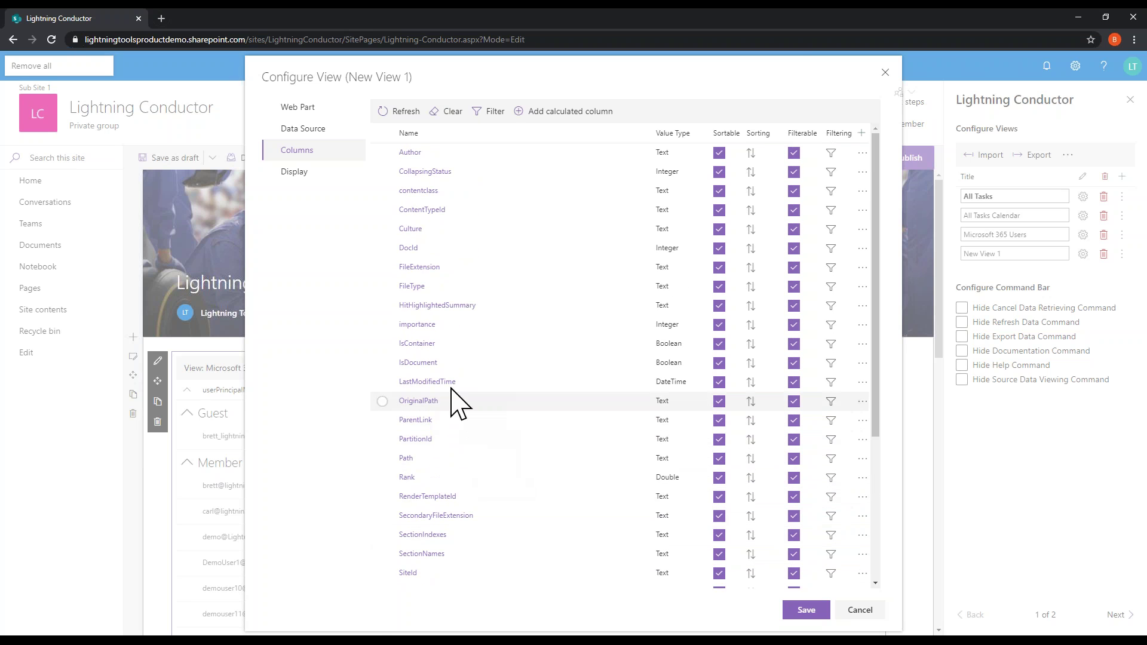
left_click(412, 153)
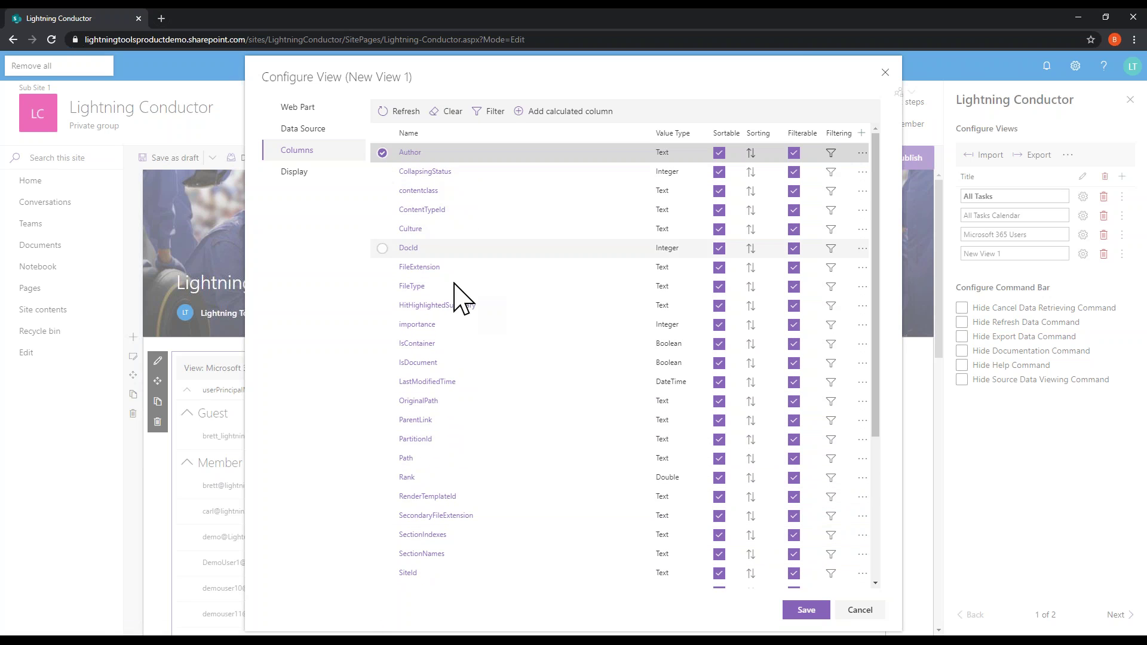
scroll(452, 460, "down", 3)
left_click_drag(425, 460, 442, 425)
scroll(454, 227, "up", 3)
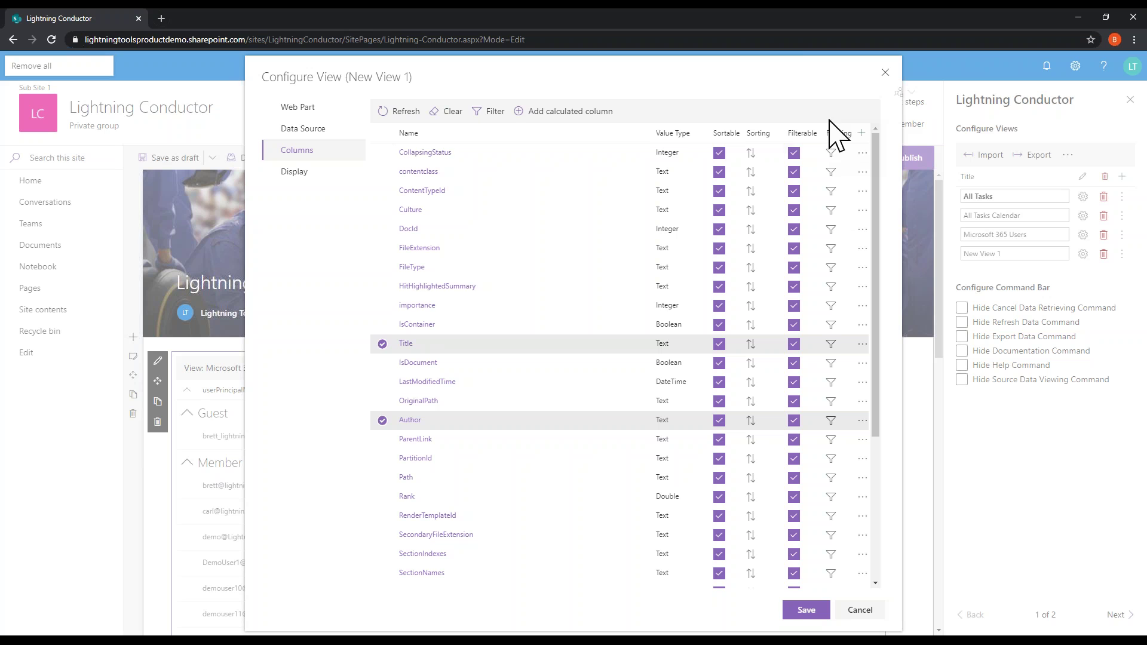
Examine the Title column's sorting, filtering and export settings without changing them.
left_click(862, 344)
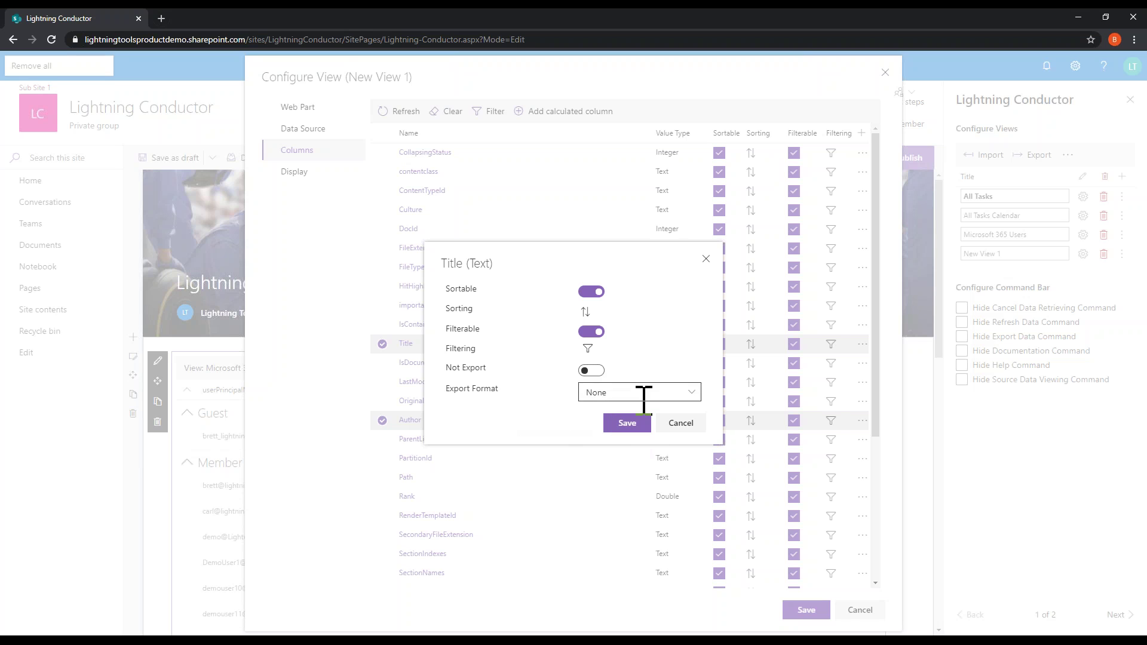
left_click(681, 424)
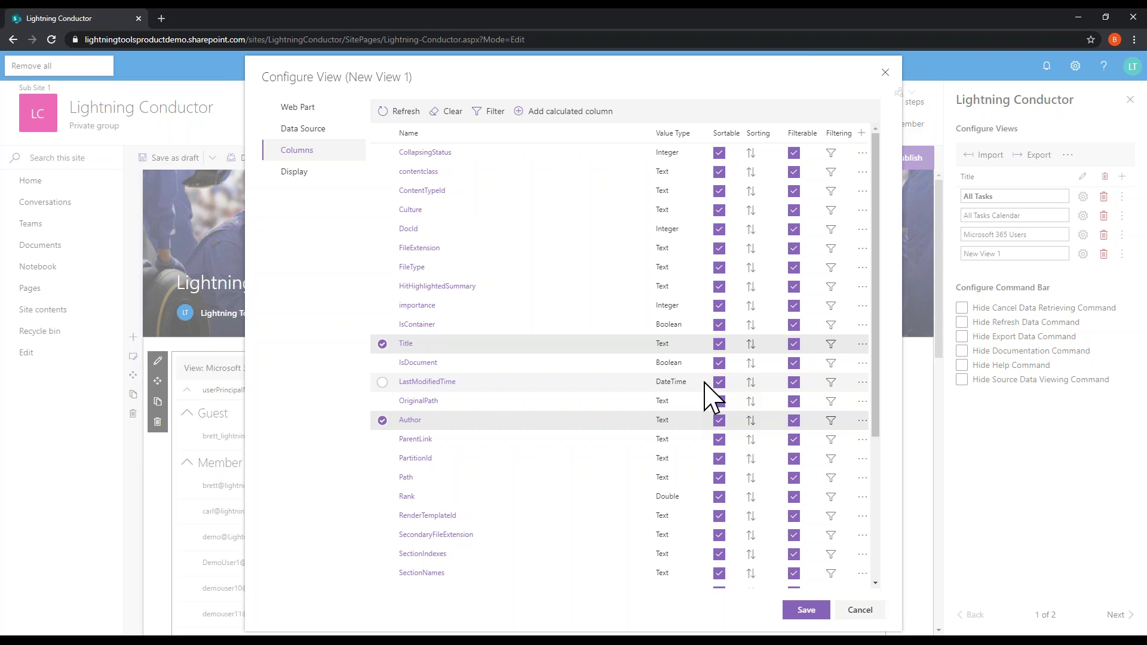
Set the display format to No Extension for the Title column and KB for the Size column.
left_click(296, 172)
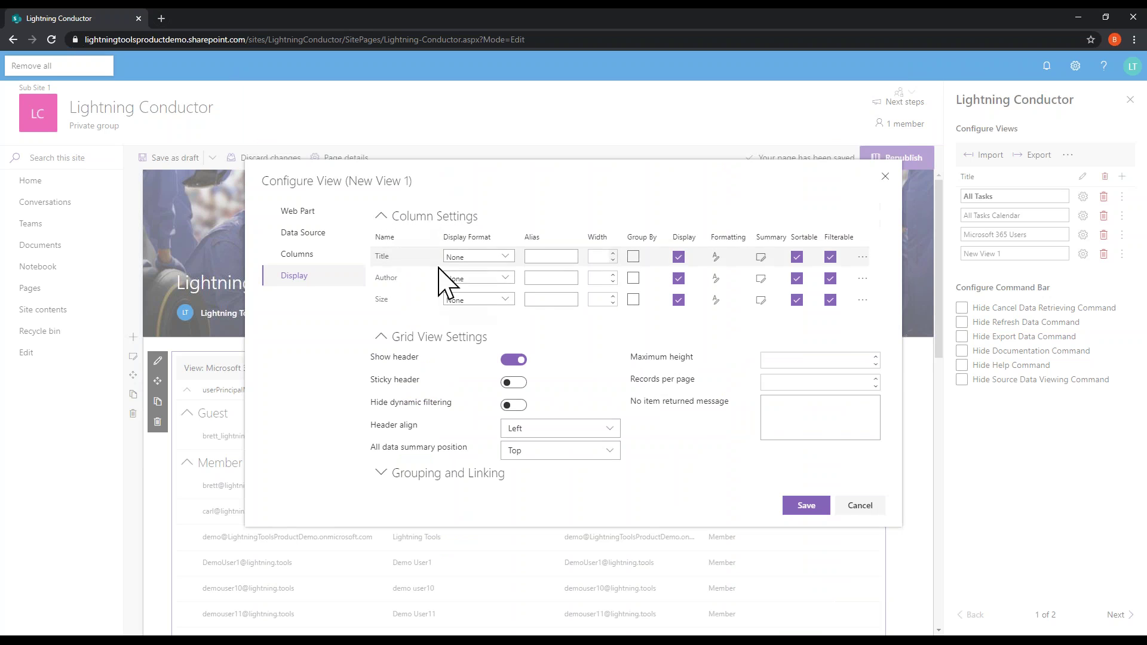
left_click(512, 261)
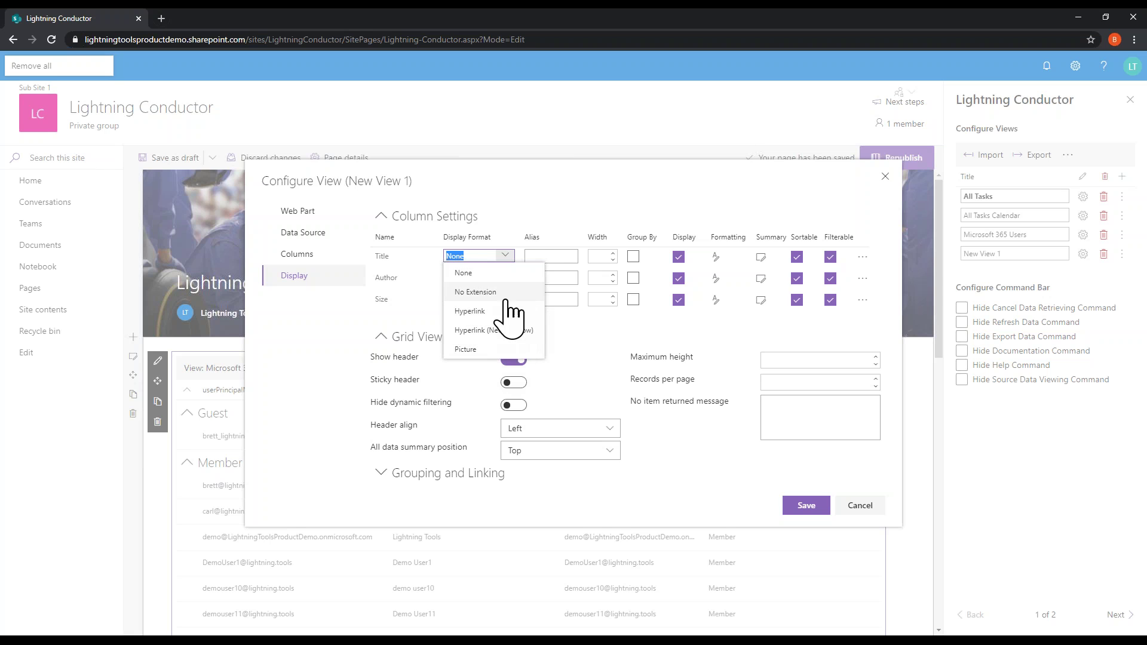
left_click(478, 292)
left_click(490, 278)
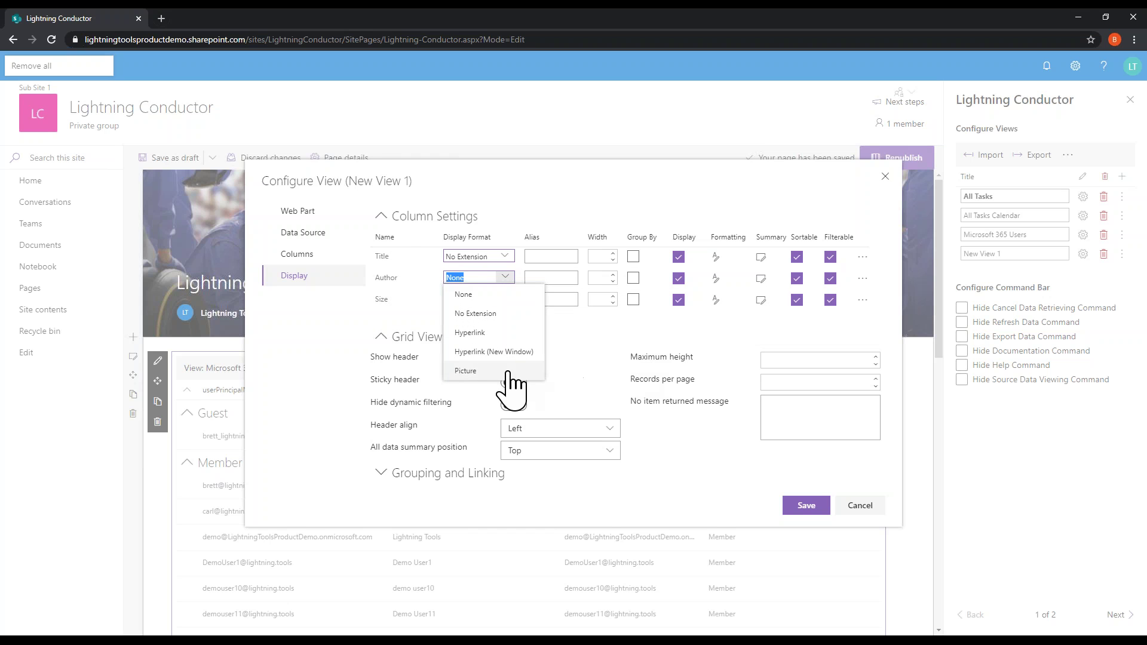
left_click(637, 342)
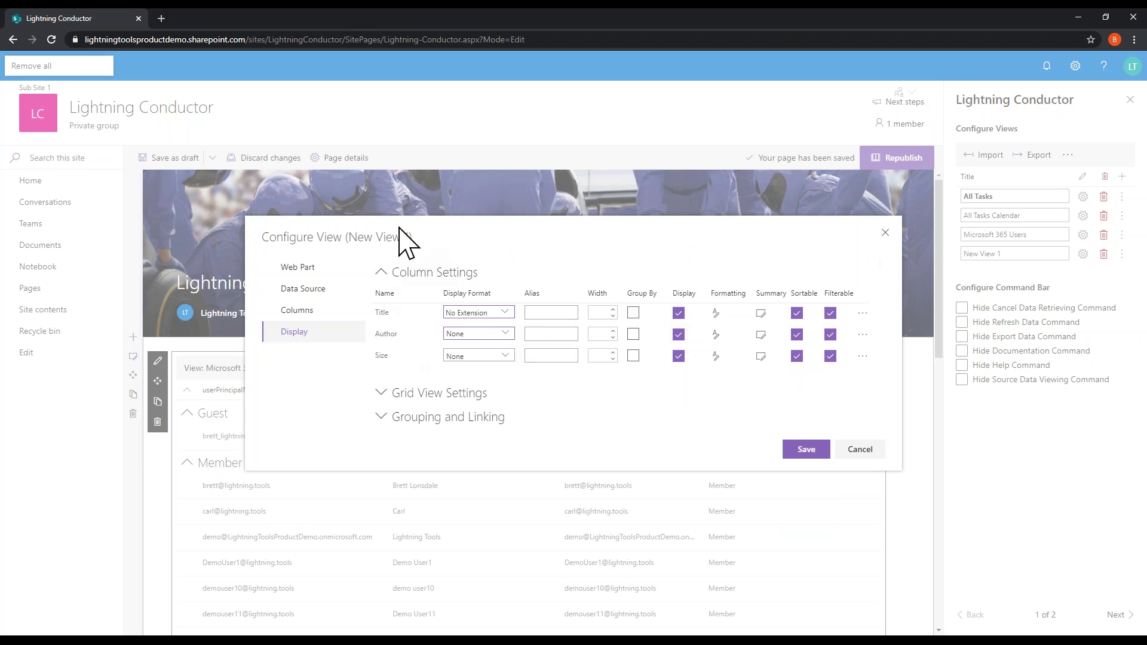
left_click(500, 358)
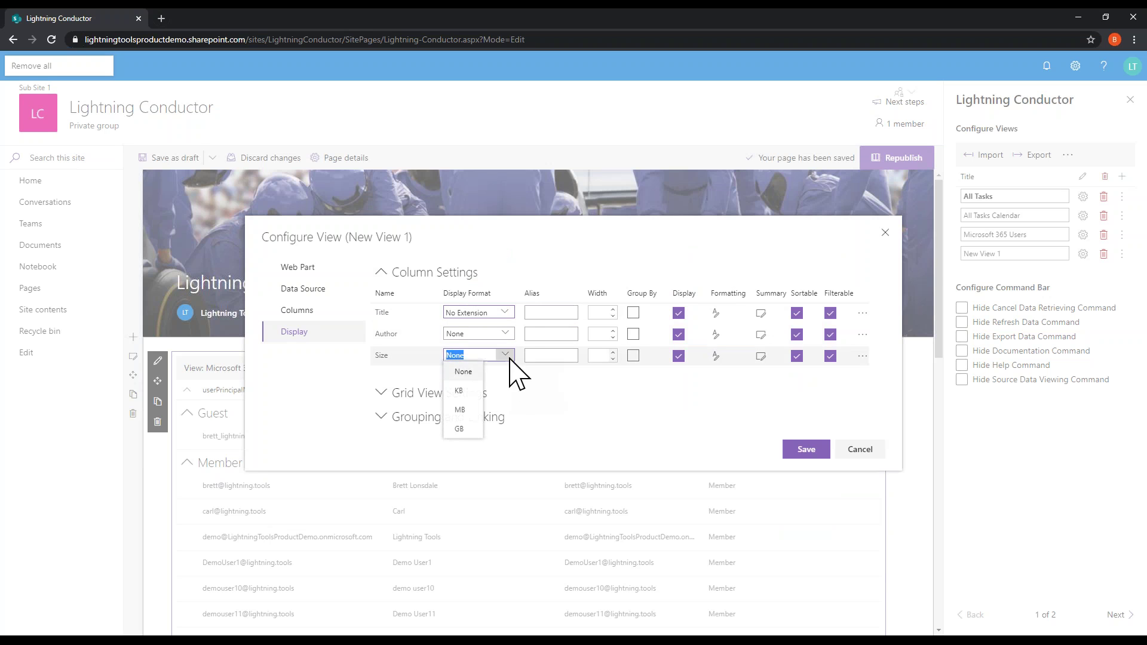
left_click(470, 415)
left_click(500, 359)
left_click(470, 391)
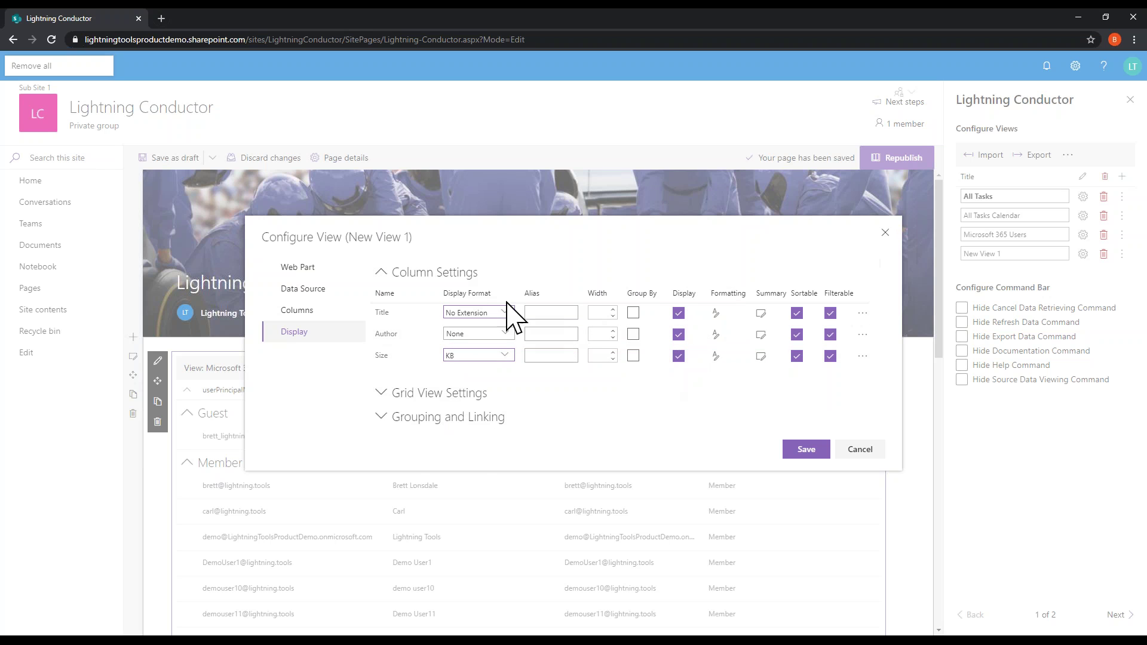
Set the grid view to 20 records per page with a sticky header and save the view configuration.
left_click(389, 395)
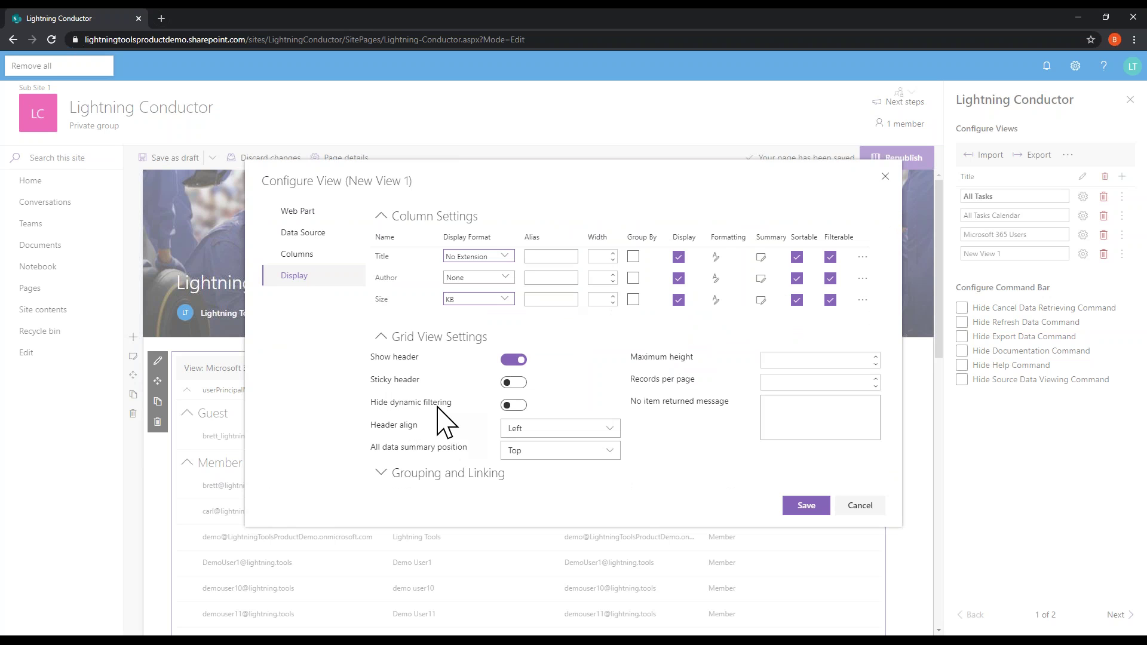
left_click(823, 382)
type("20")
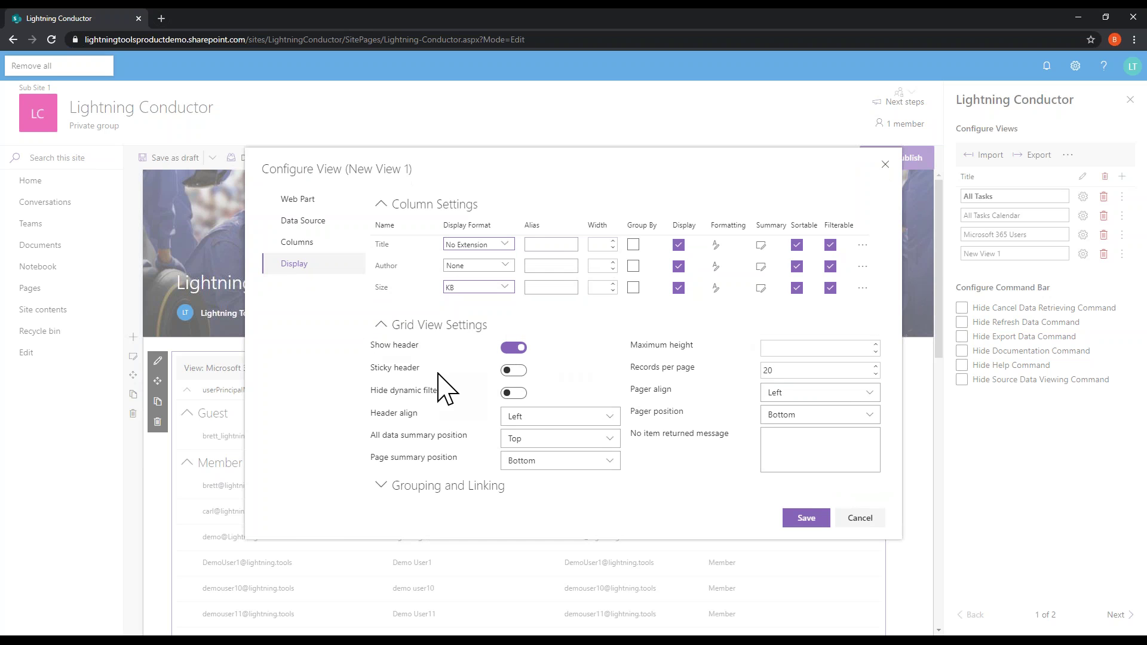
left_click(783, 445)
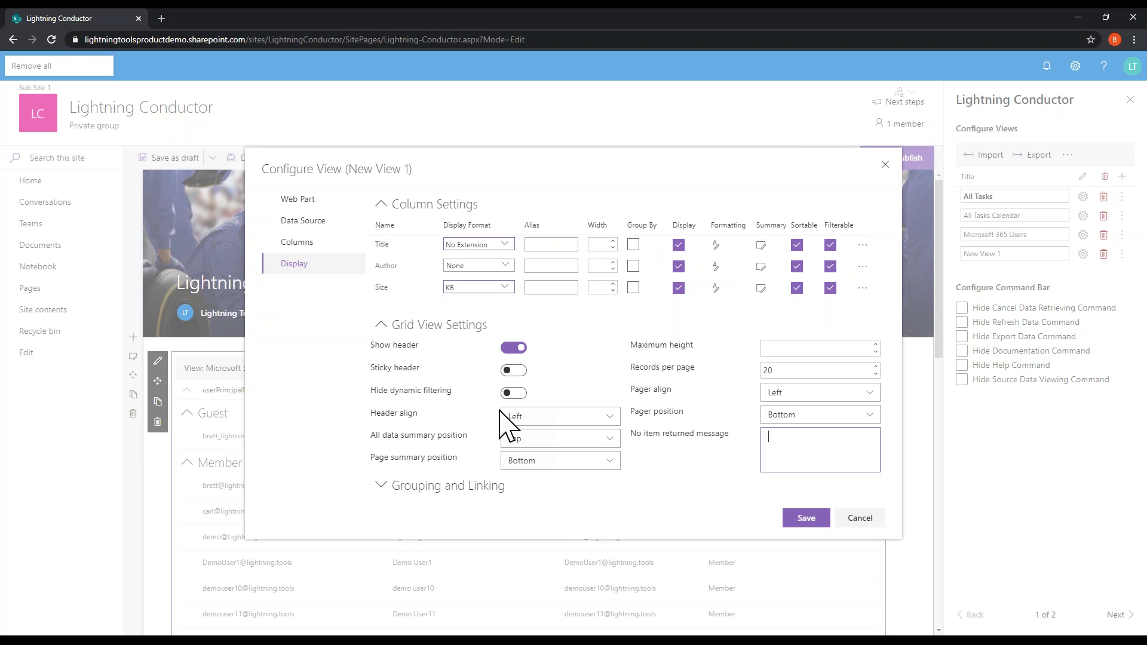
left_click(514, 370)
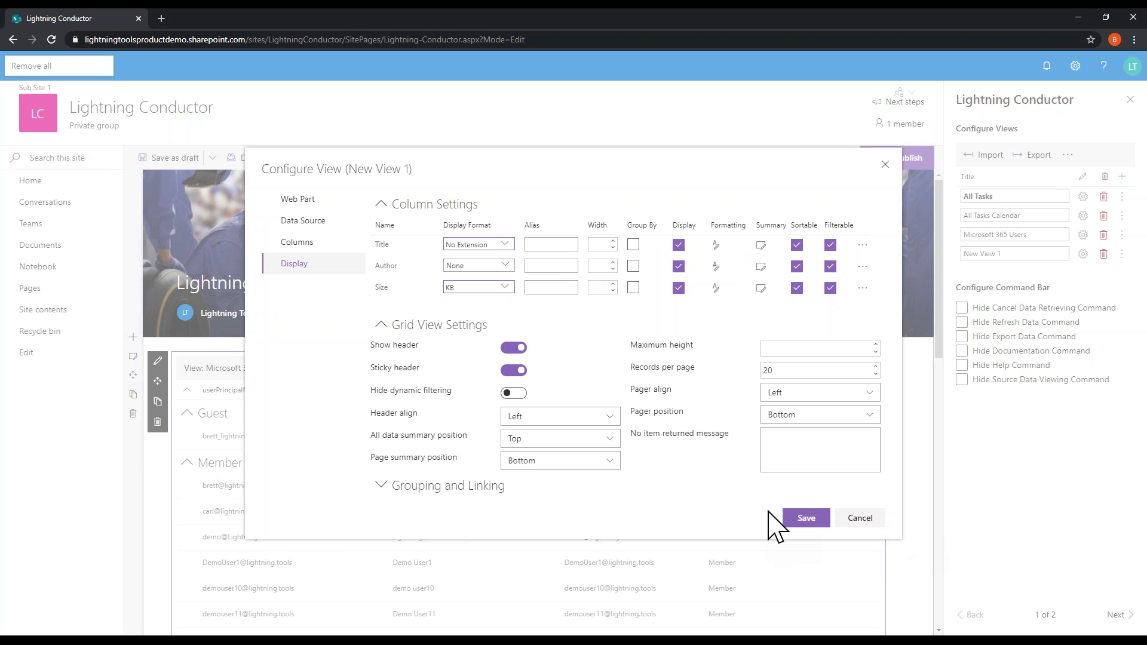
left_click(806, 518)
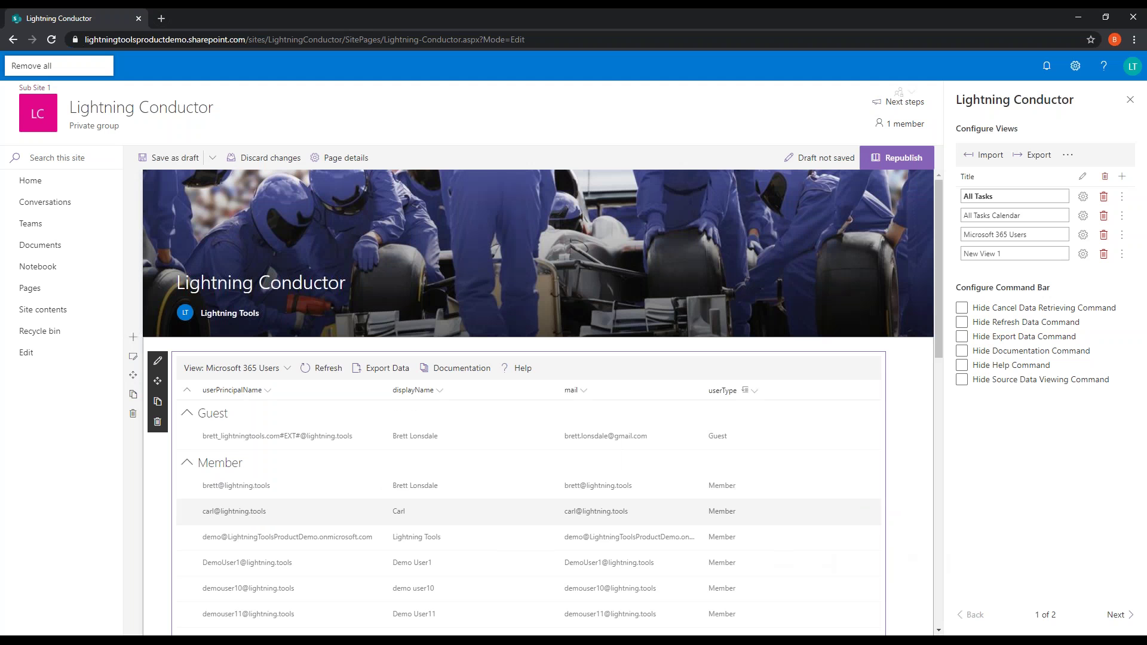
Display New View 1 in the web part and review the rolled-up Title, Author and Size data.
left_click(280, 371)
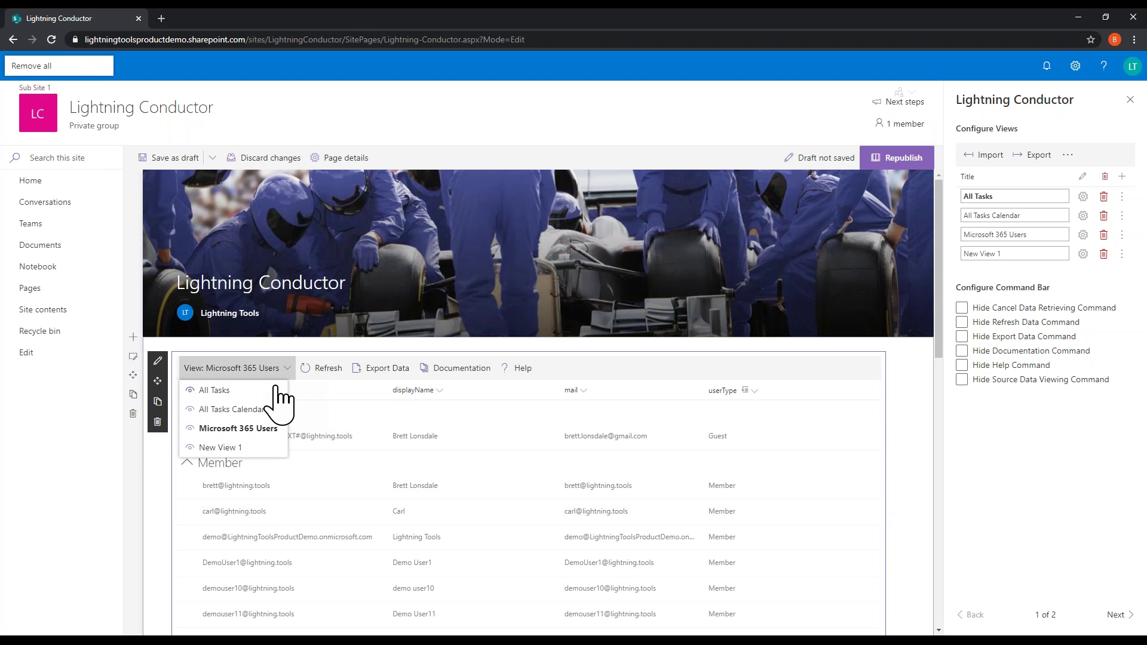
left_click(221, 448)
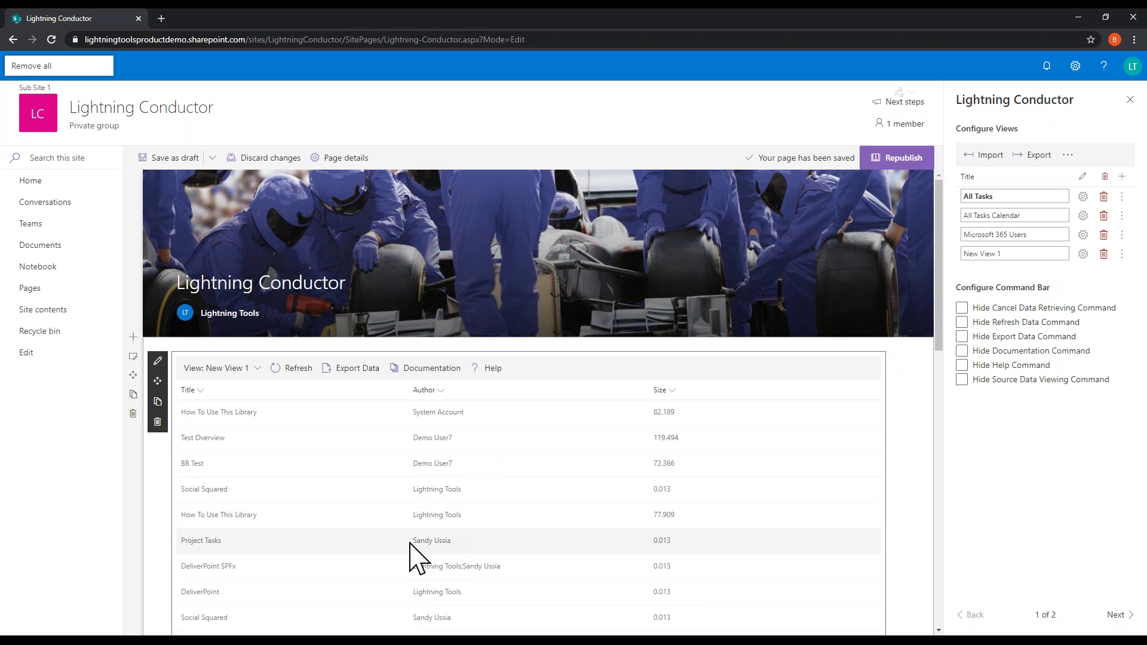
scroll(236, 417, "down", 1)
scroll(236, 416, "down", 5)
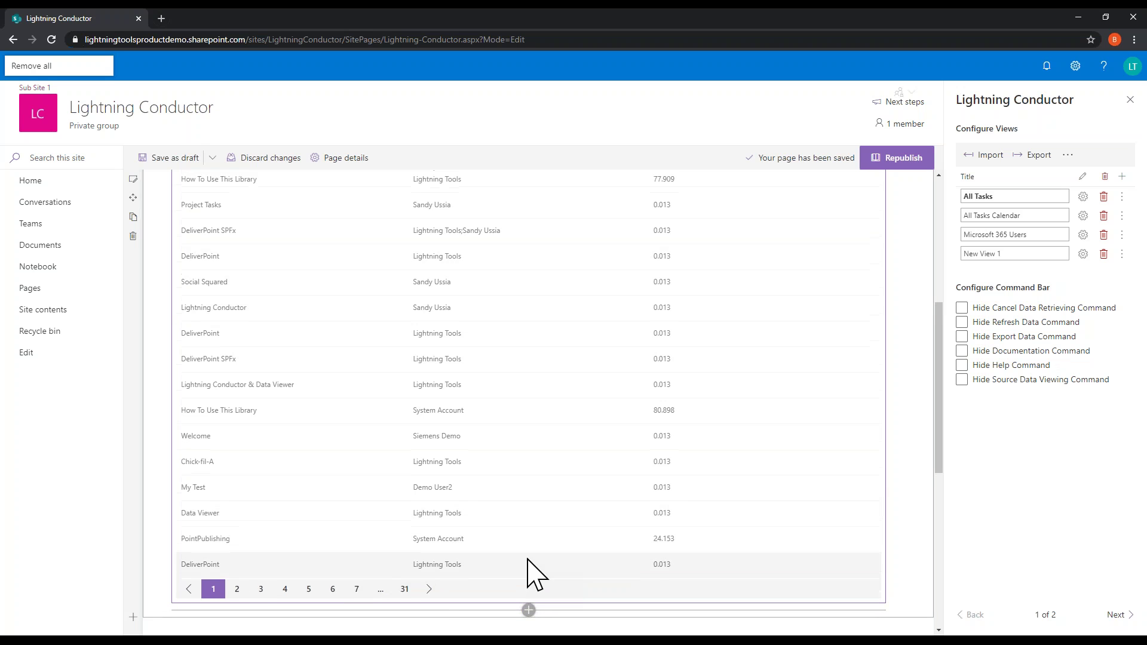
scroll(530, 574, "up", 5)
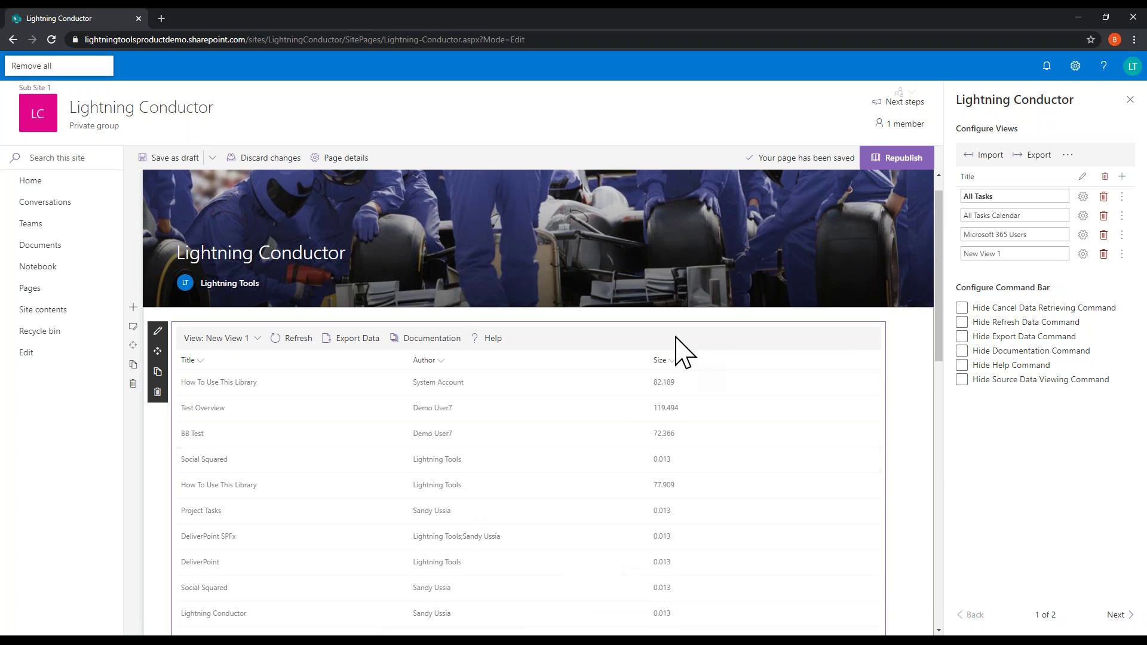
Delete New View 1 and add a fresh view in its place.
left_click(1103, 254)
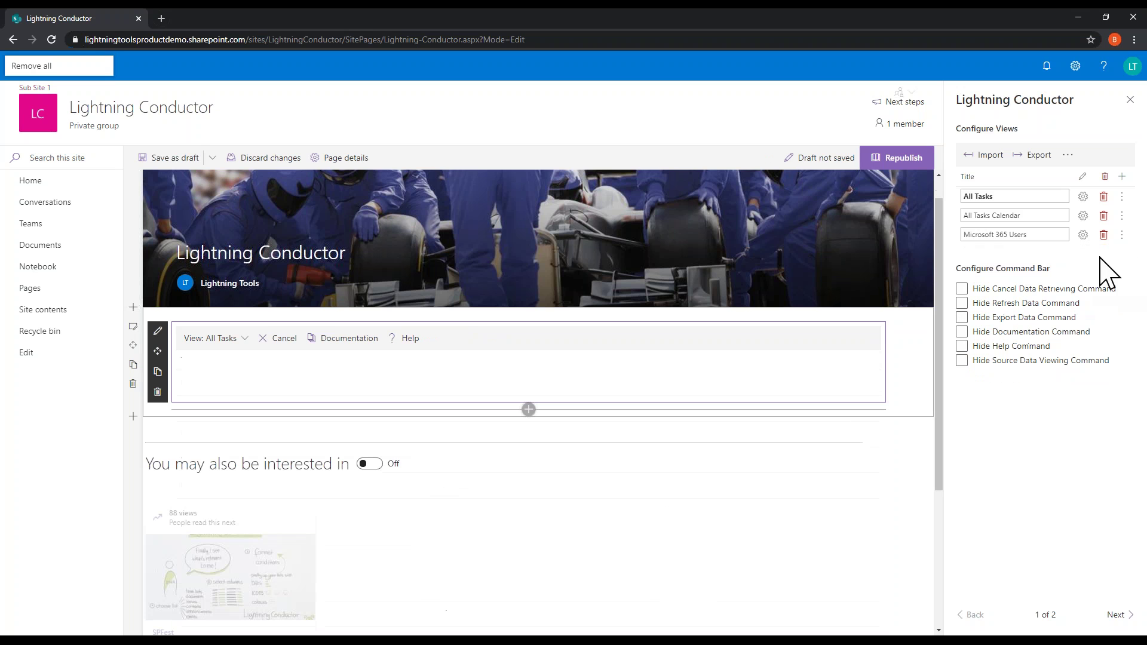
left_click(1121, 177)
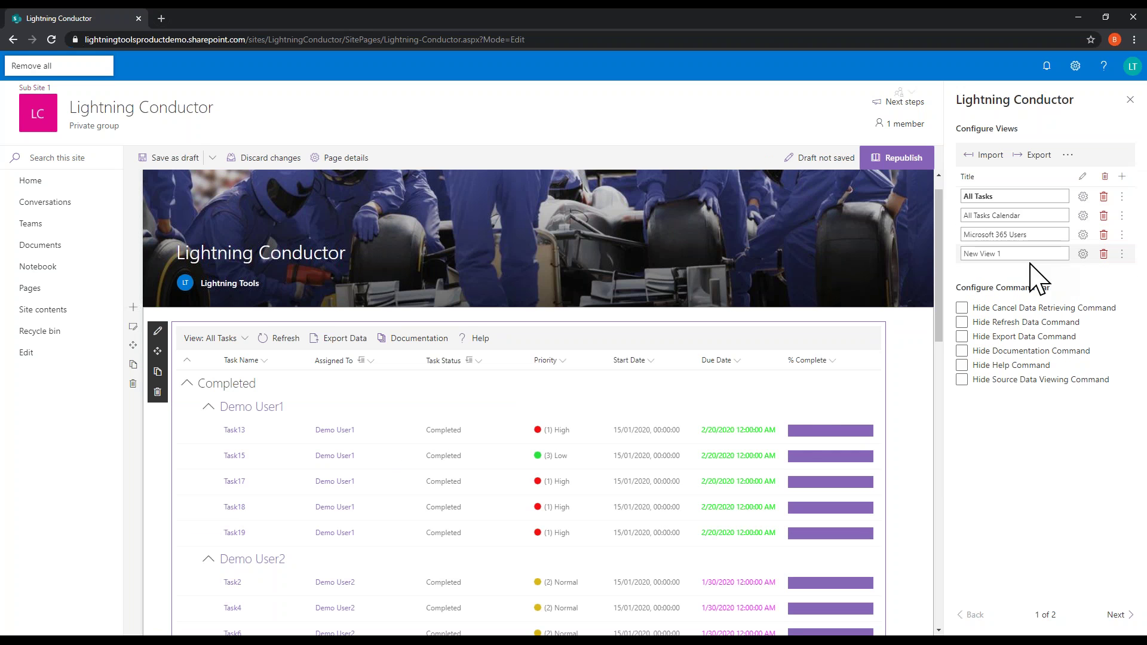
Source the new view's documents from Current Tenant (Search Engine) in its quick configuration and save it.
left_click(1082, 254)
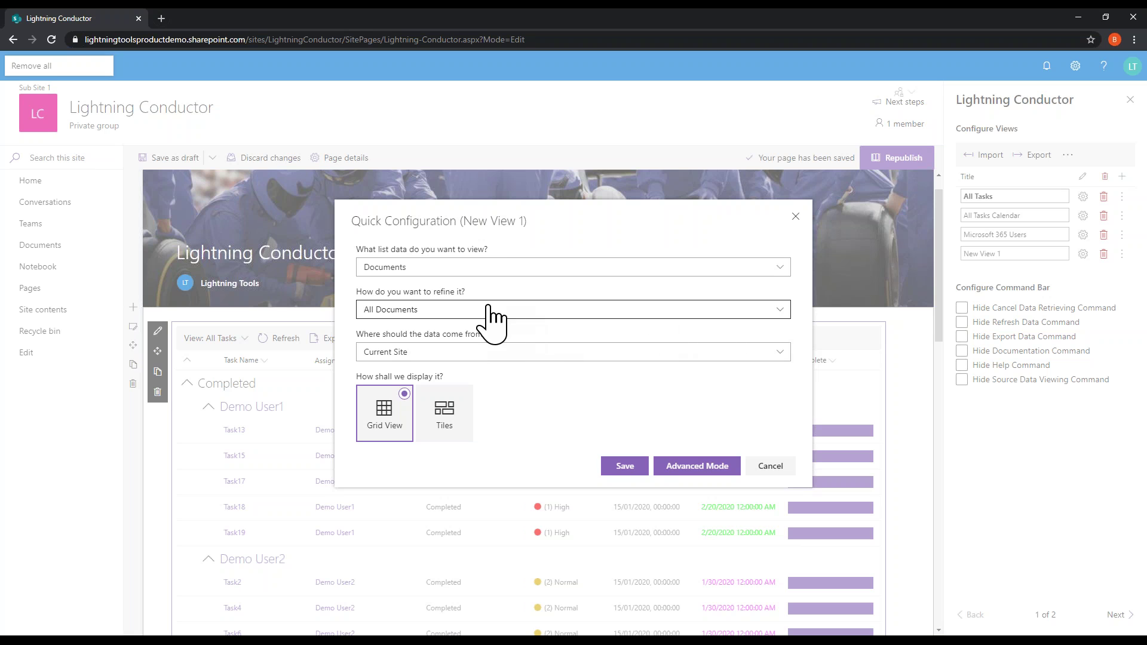
left_click(467, 352)
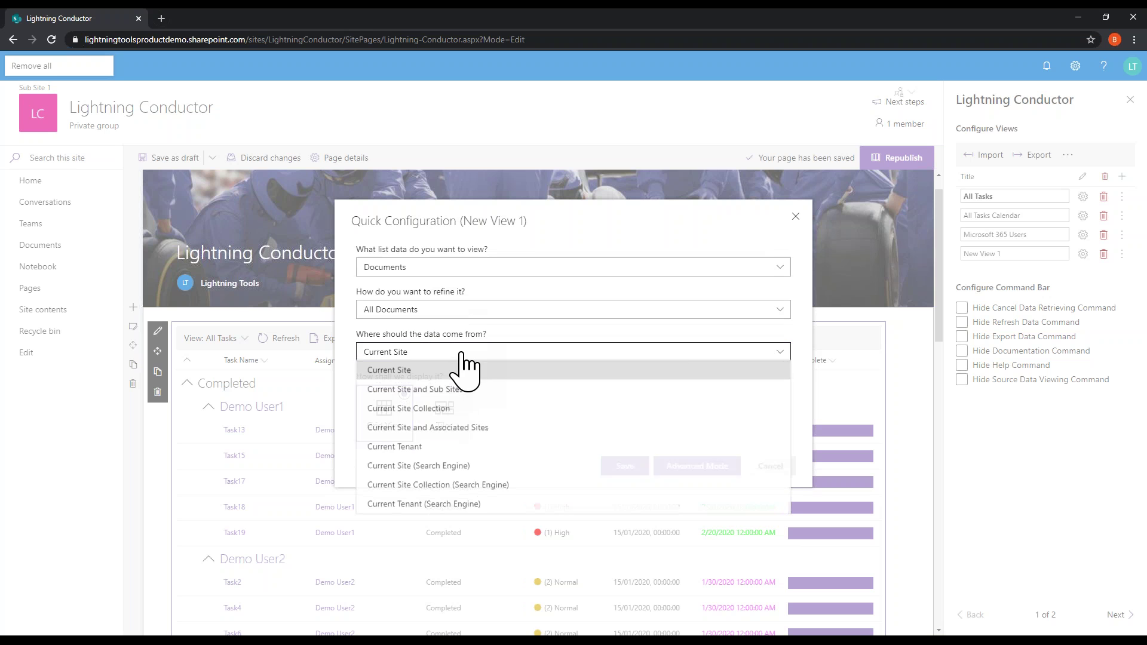
left_click(396, 507)
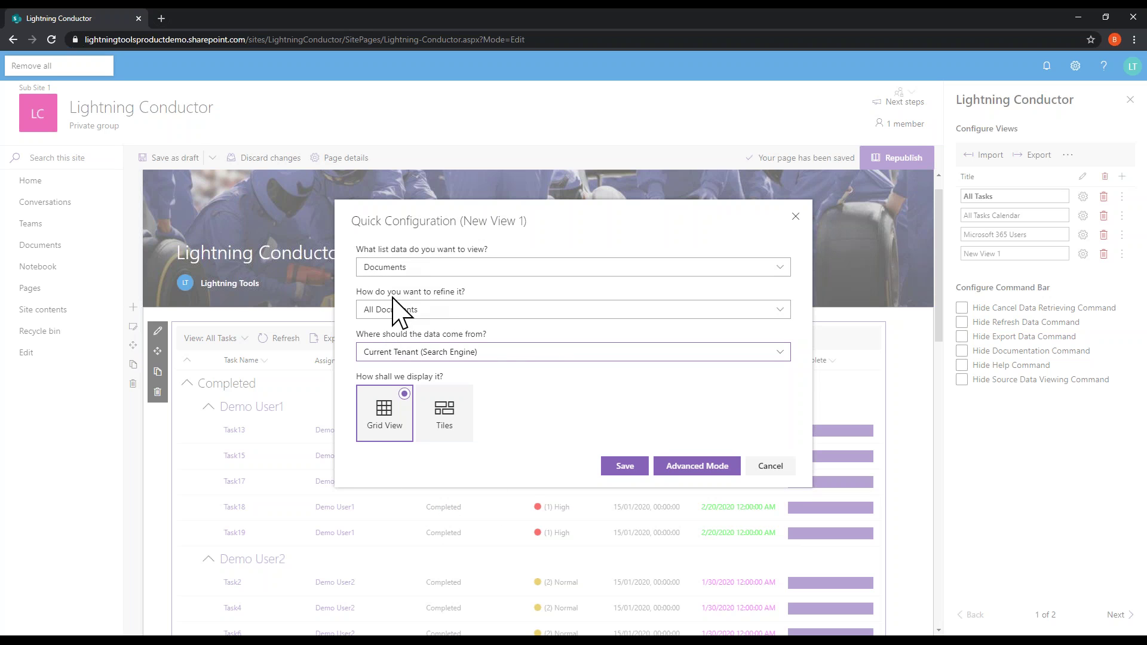
left_click(625, 467)
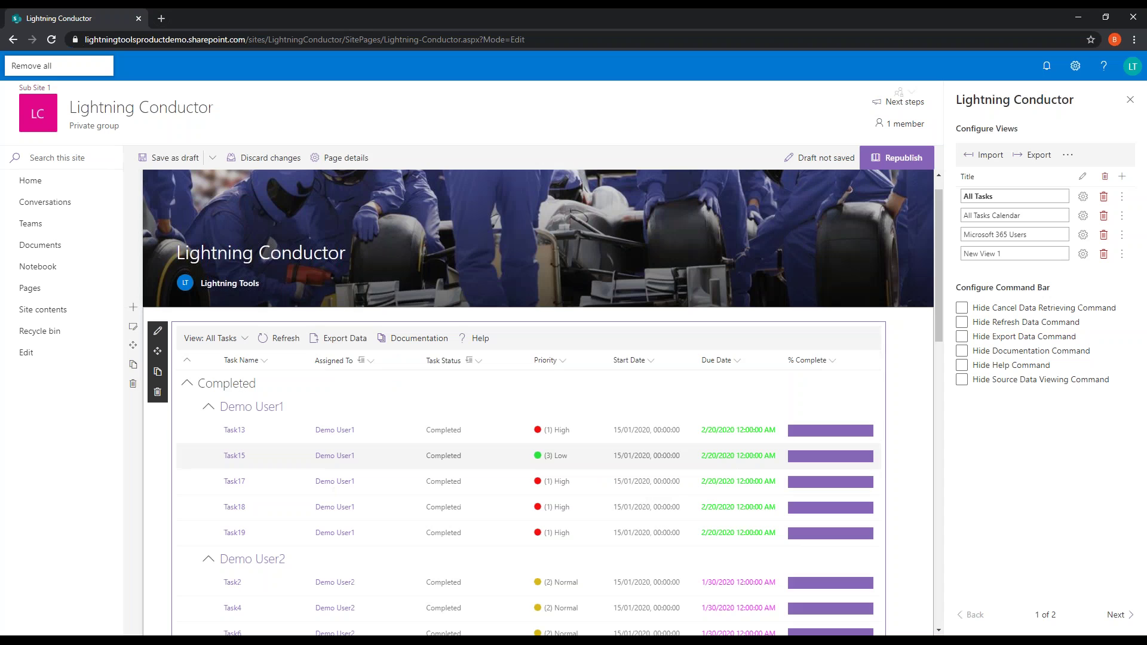
Display New View 1 and review its rolled-up documents, paging and the expandable Configuration folder.
left_click(242, 339)
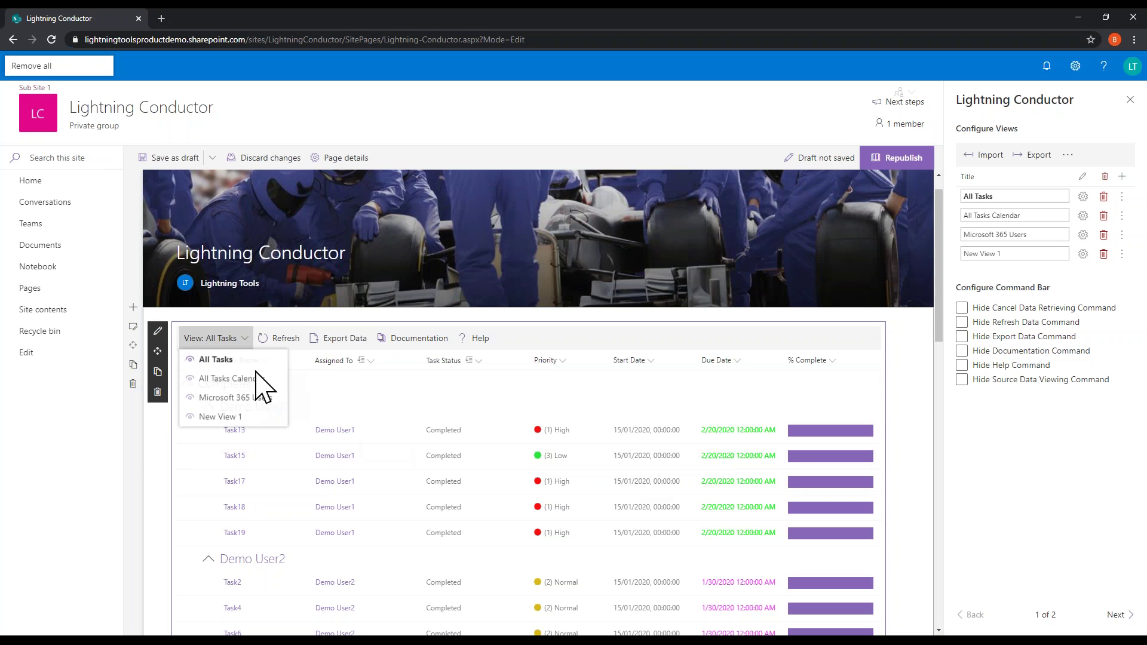
left_click(251, 414)
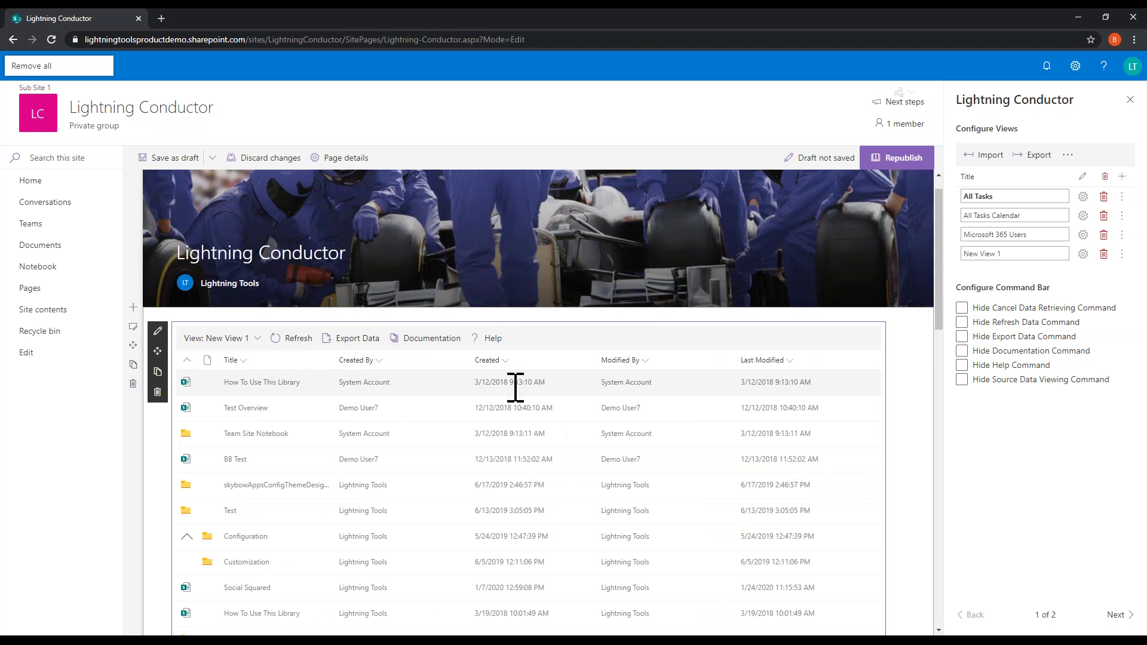
scroll(512, 389, "down", 2)
scroll(512, 406, "down", 10)
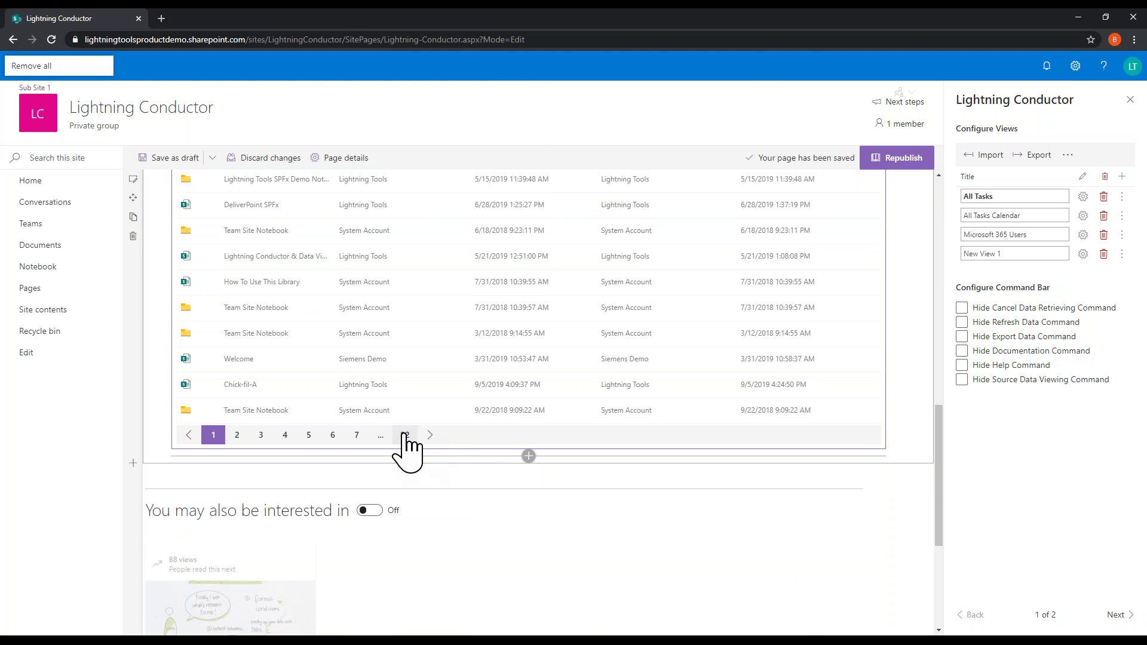
scroll(328, 333, "up", 10)
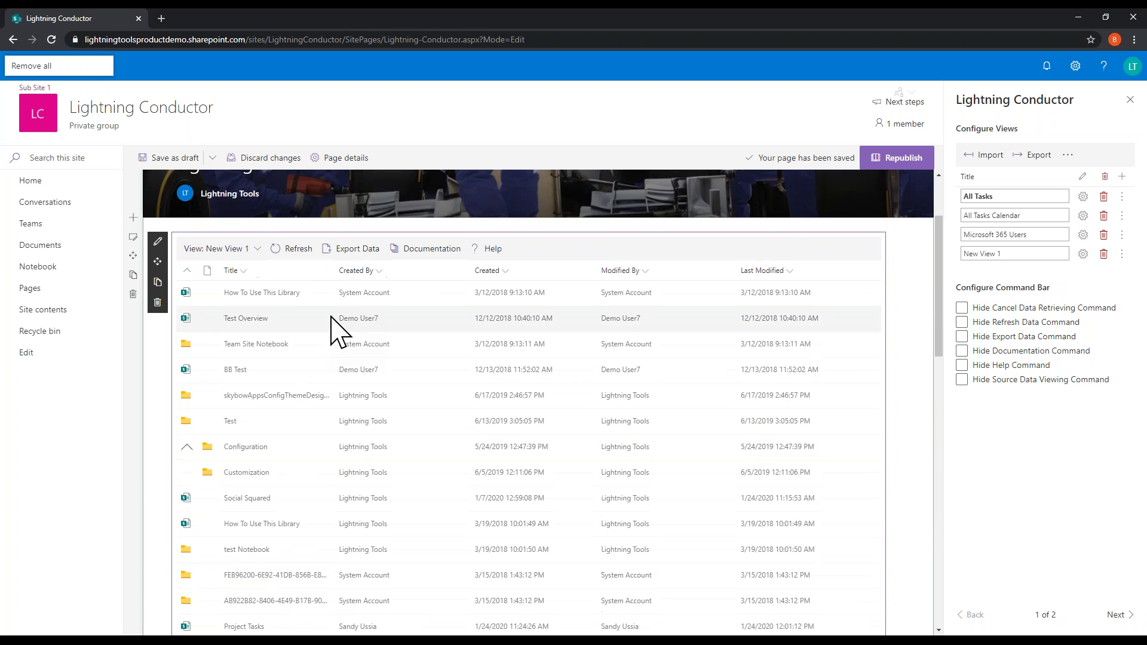
left_click(187, 448)
left_click(187, 448)
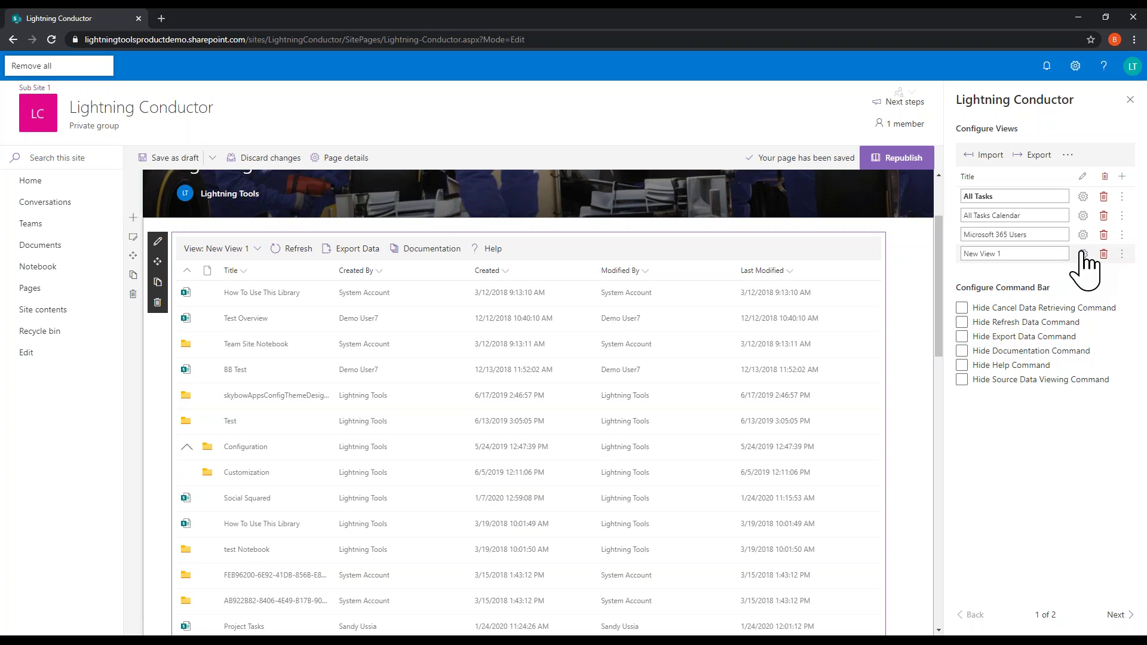
Add another view to the web part and rename New View 1 as Documents.
left_click(1123, 177)
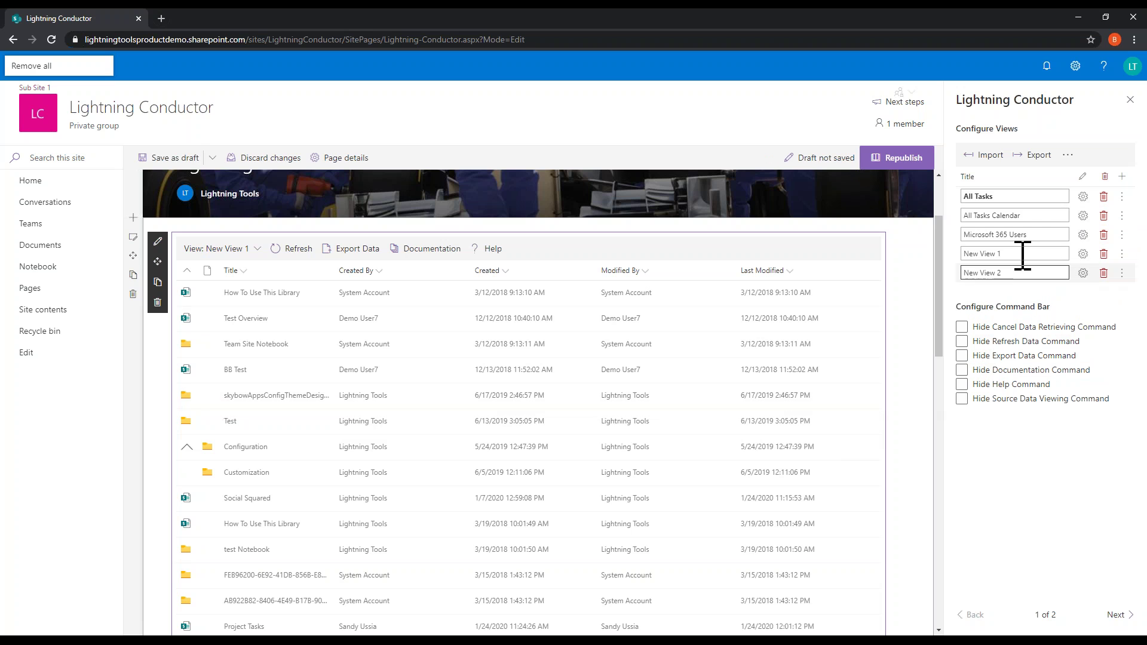
left_click_drag(1021, 253, 948, 254)
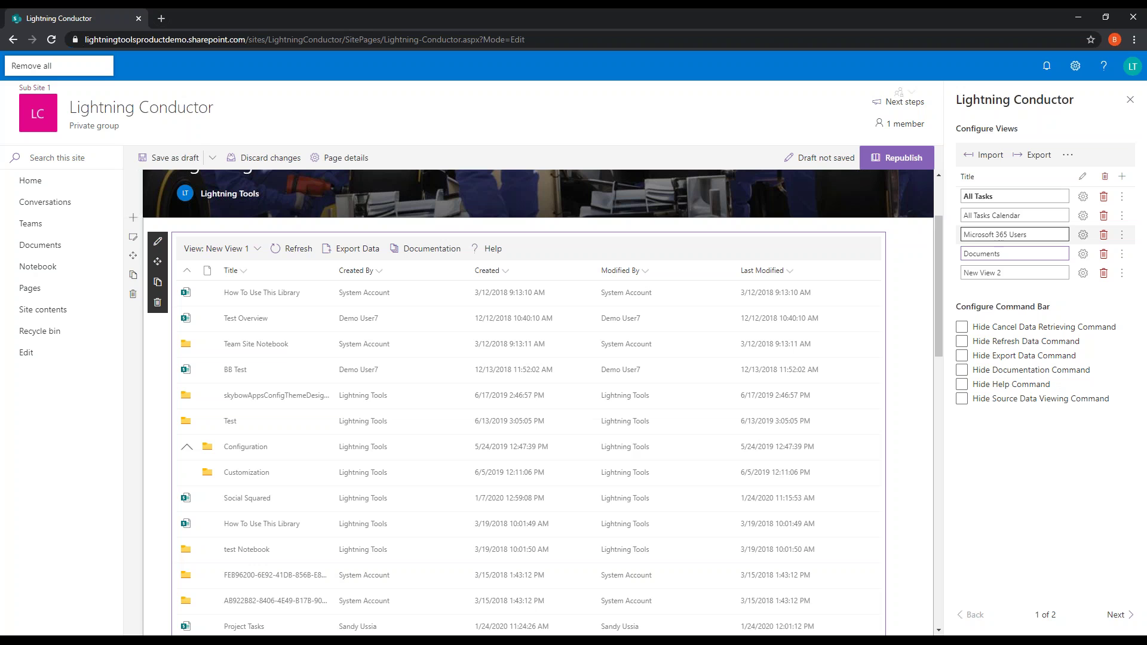
Try the Graph Rollup Engine Provider with the Grid View Display Provider in New View 2's advanced configuration.
left_click(1083, 273)
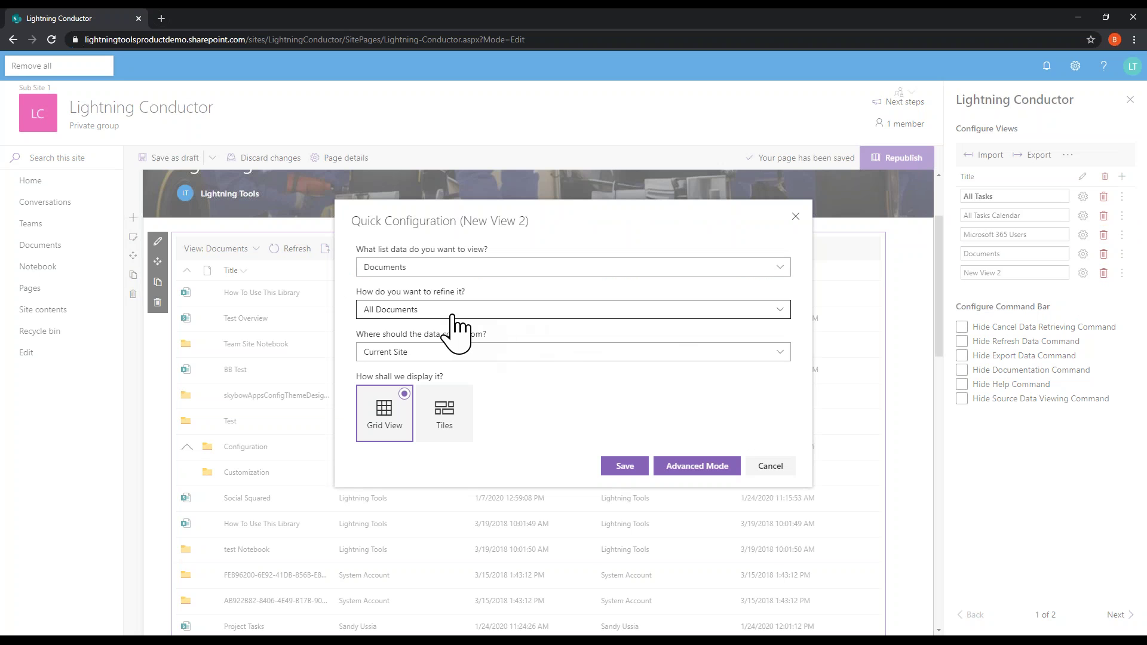
left_click(693, 468)
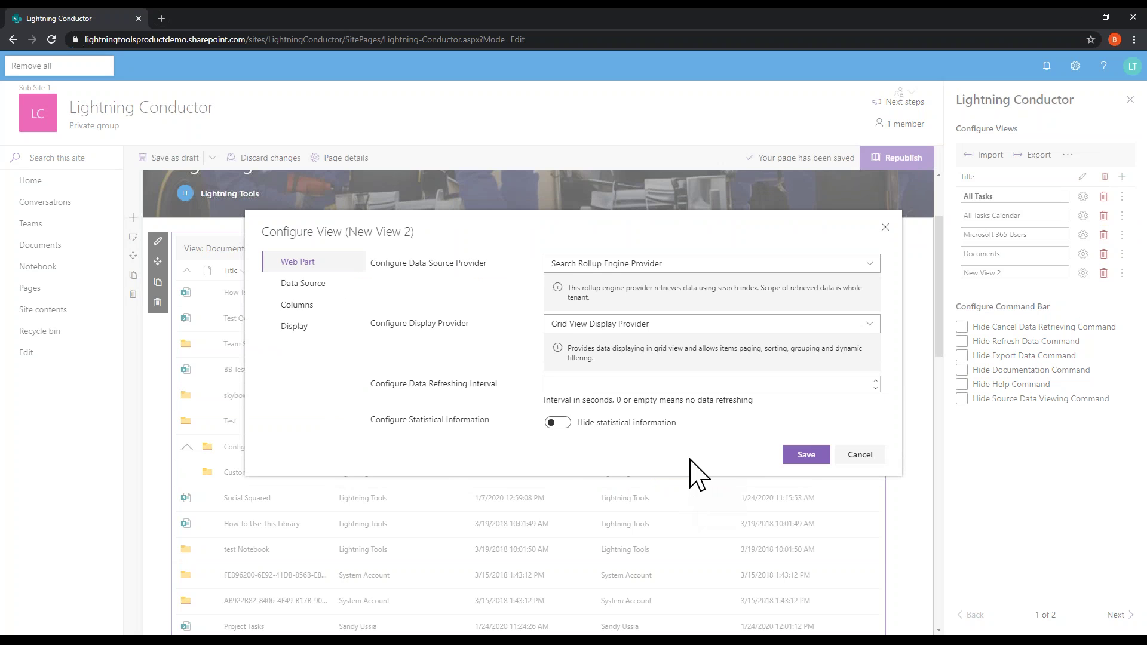
left_click(624, 265)
left_click(578, 321)
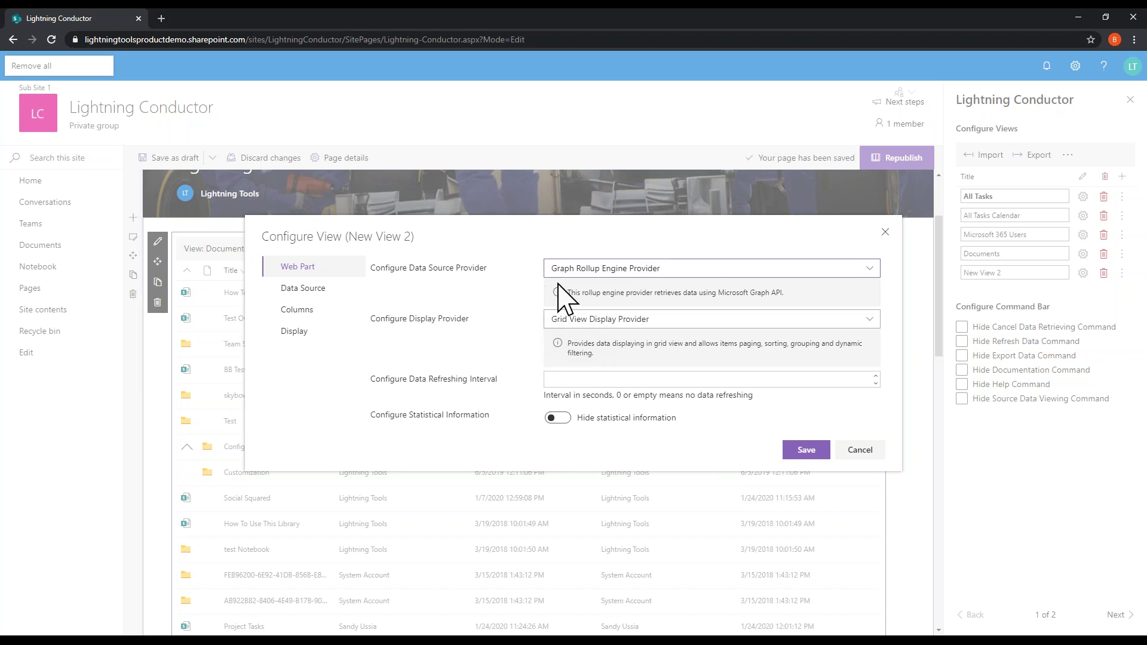
left_click(622, 322)
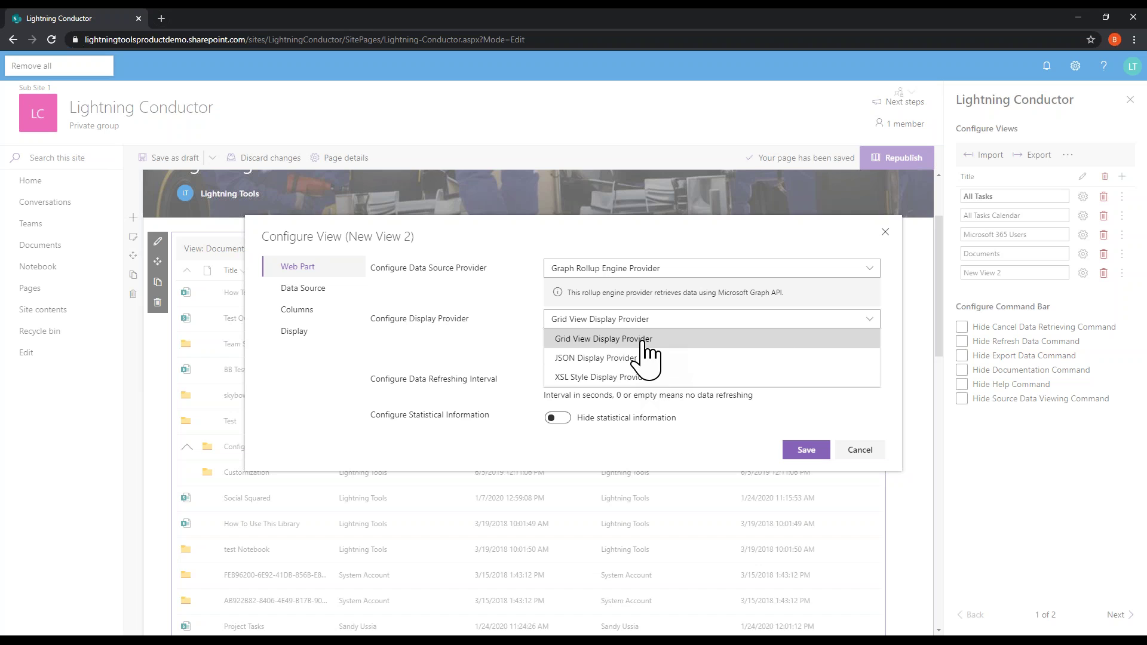
left_click(644, 342)
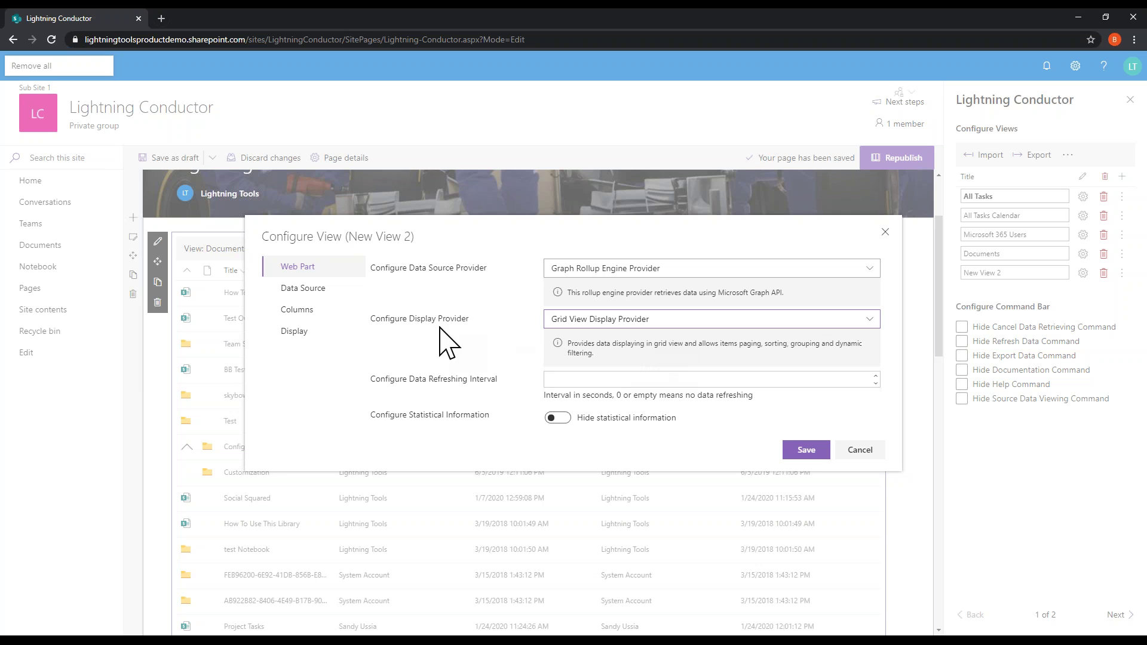
Examine New View 2's Graph entity types, User columns and display settings, and leave the configuration without saving.
left_click(346, 289)
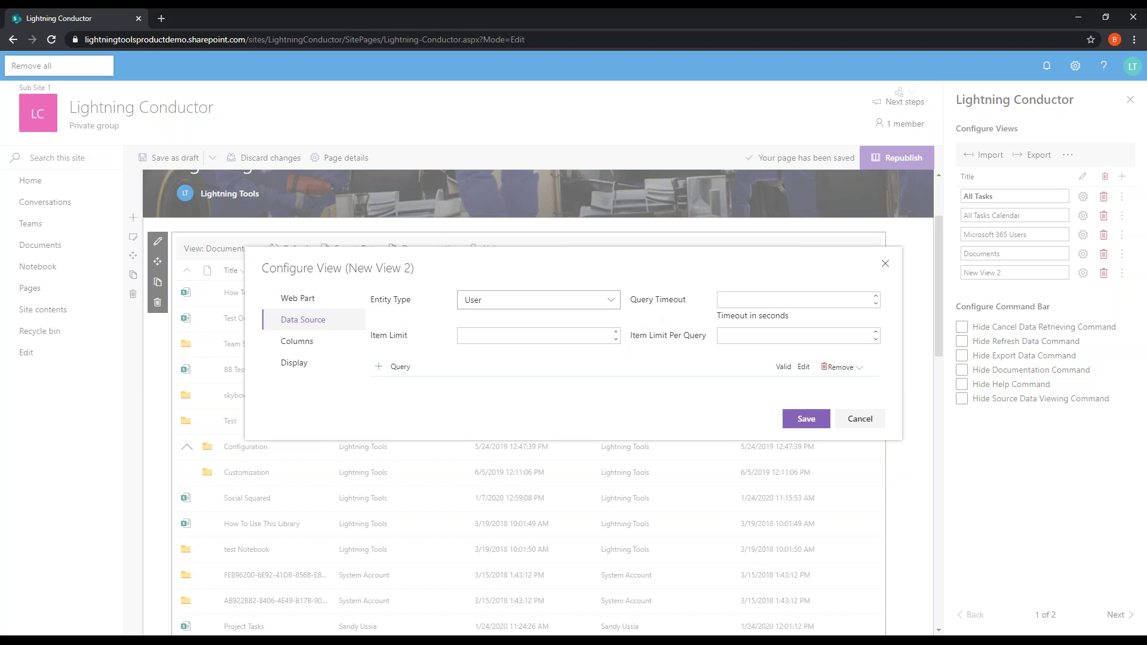
left_click(610, 300)
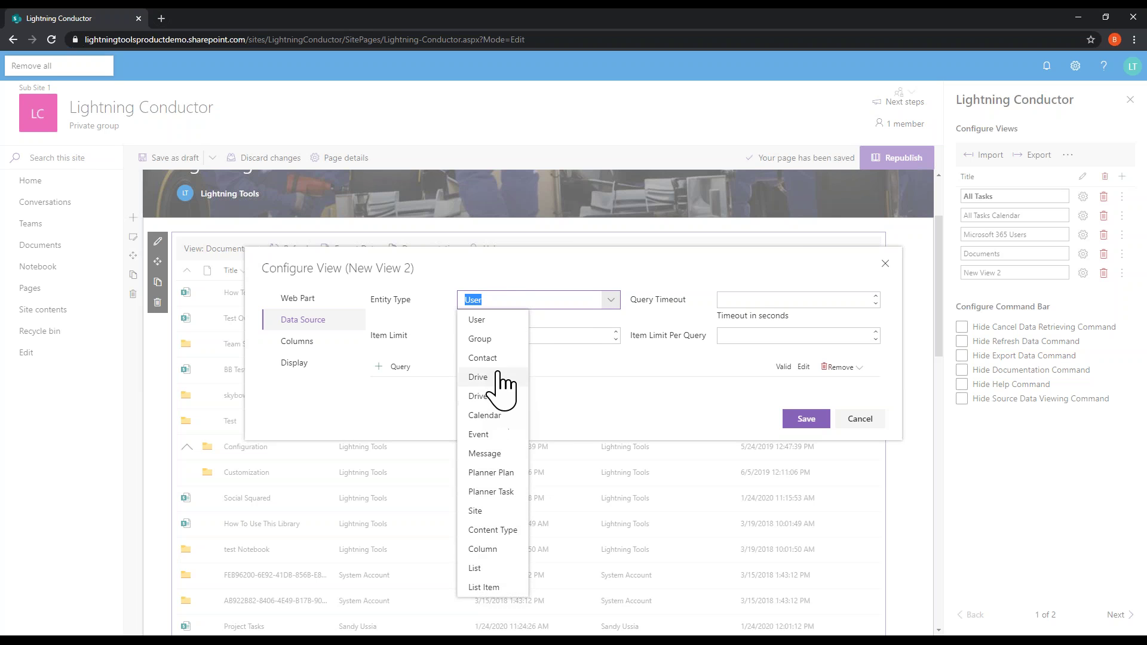
left_click(496, 323)
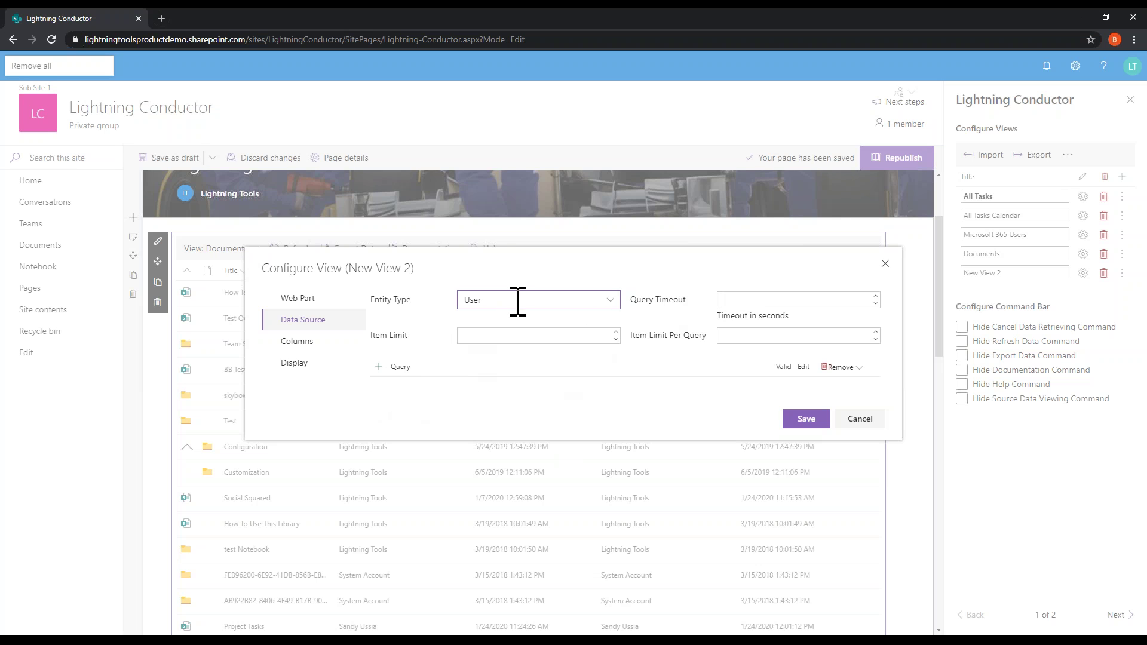
left_click(607, 301)
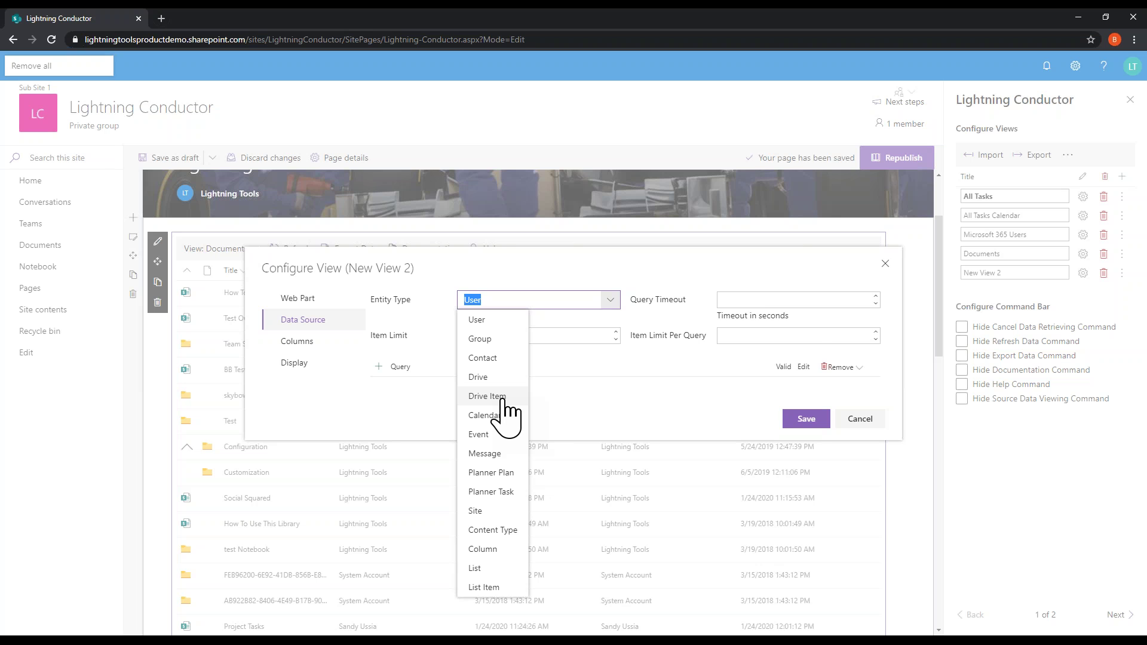
left_click(316, 344)
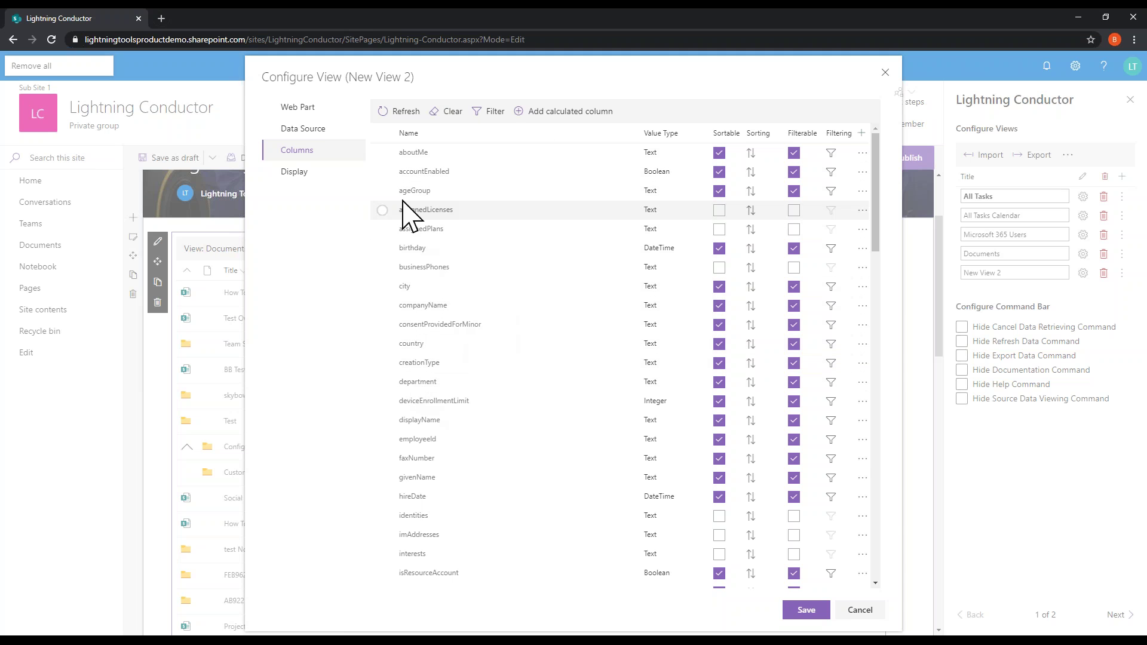
left_click(341, 174)
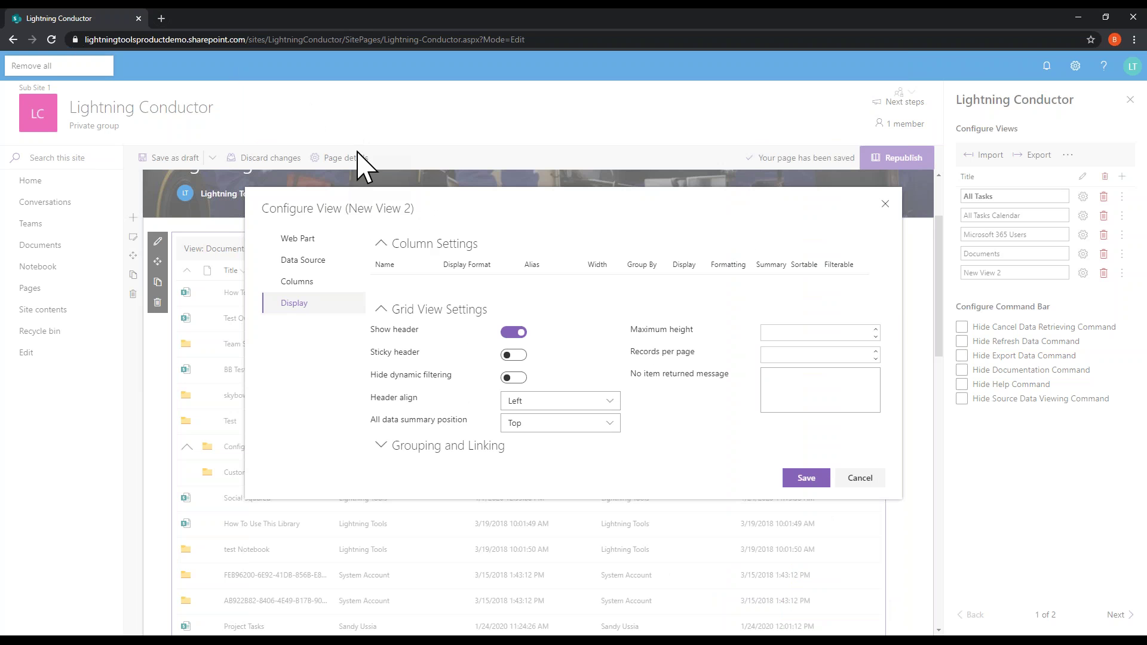
left_click(861, 478)
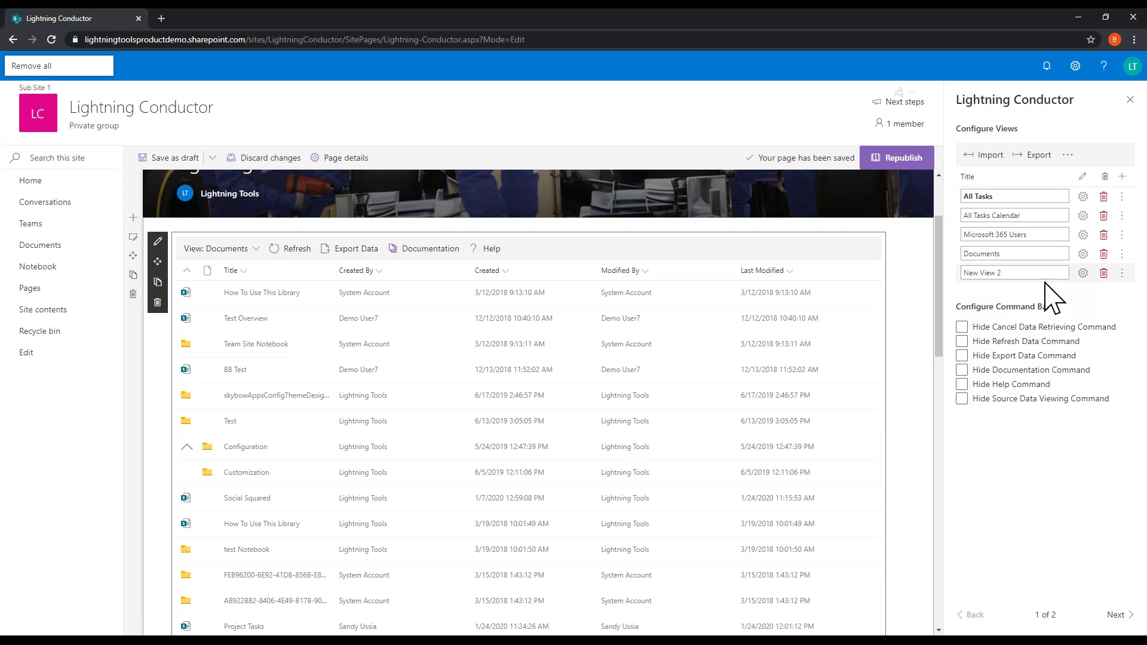
Close the web part's configuration and republish the Lightning Conductor page.
left_click(1130, 99)
left_click(1098, 159)
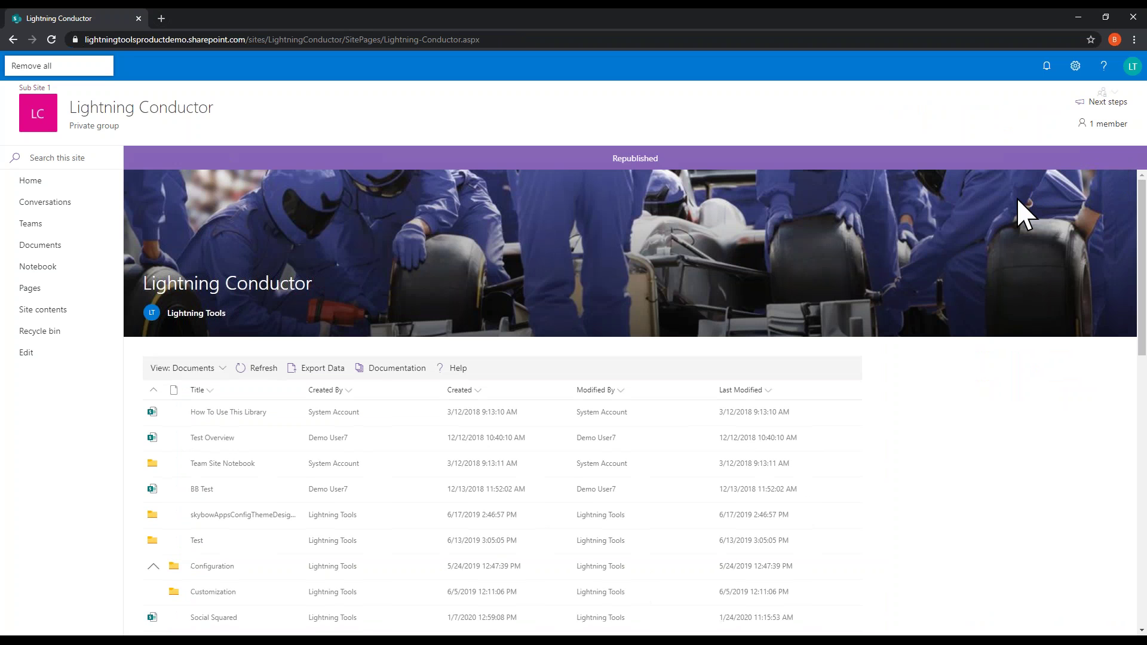
left_click(122, 640)
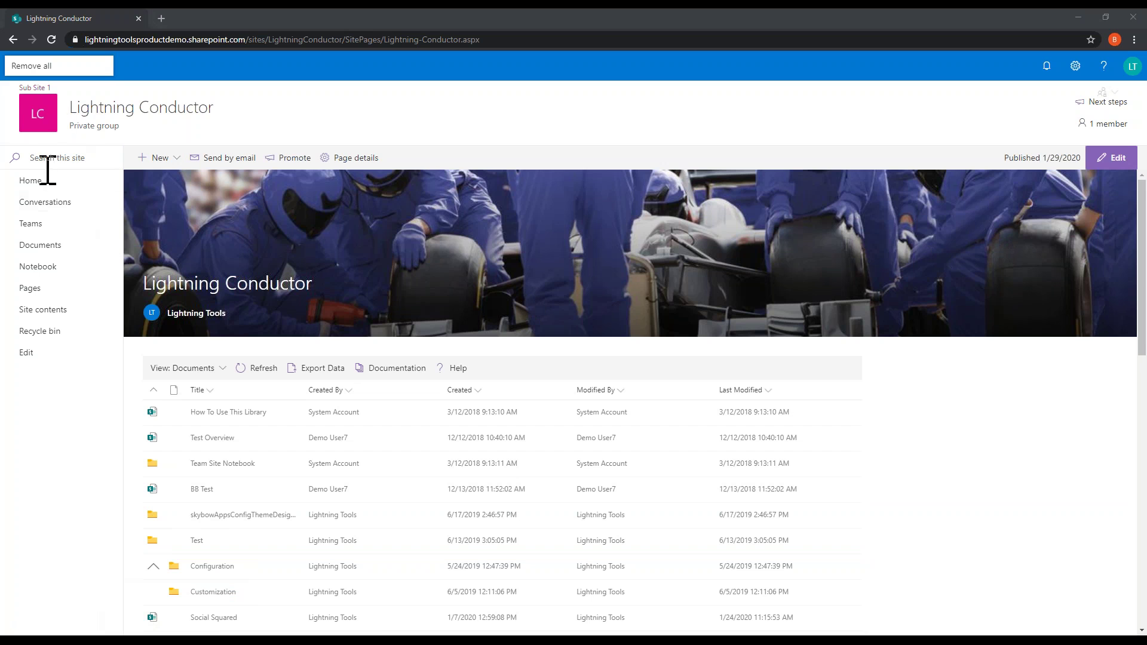
left_click(31, 182)
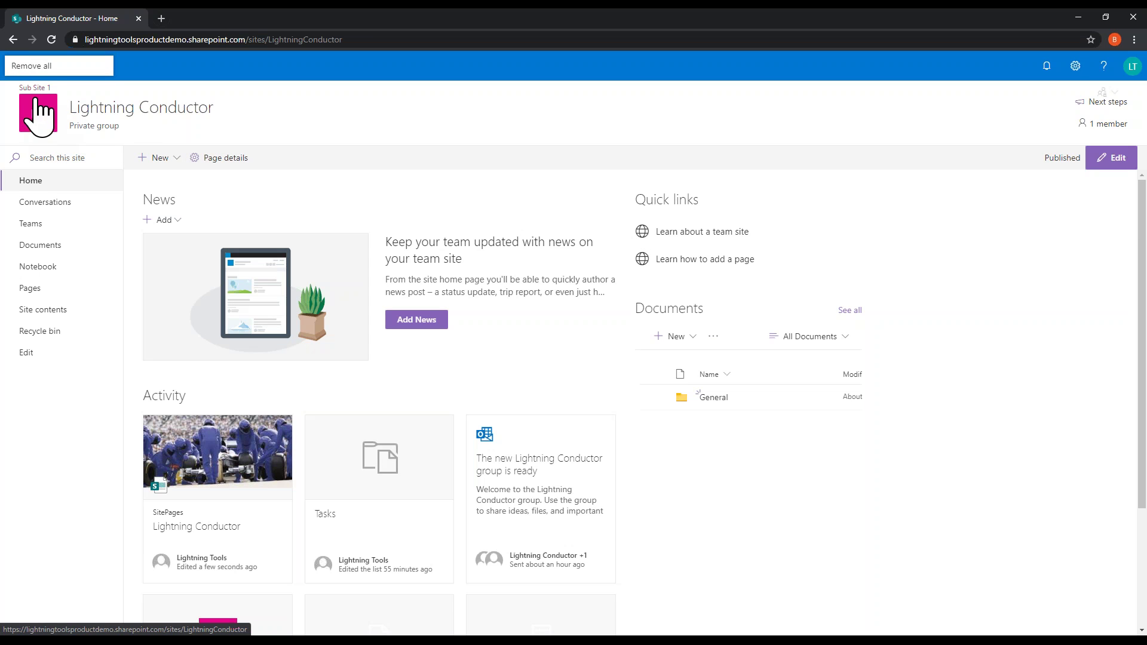
left_click(267, 43)
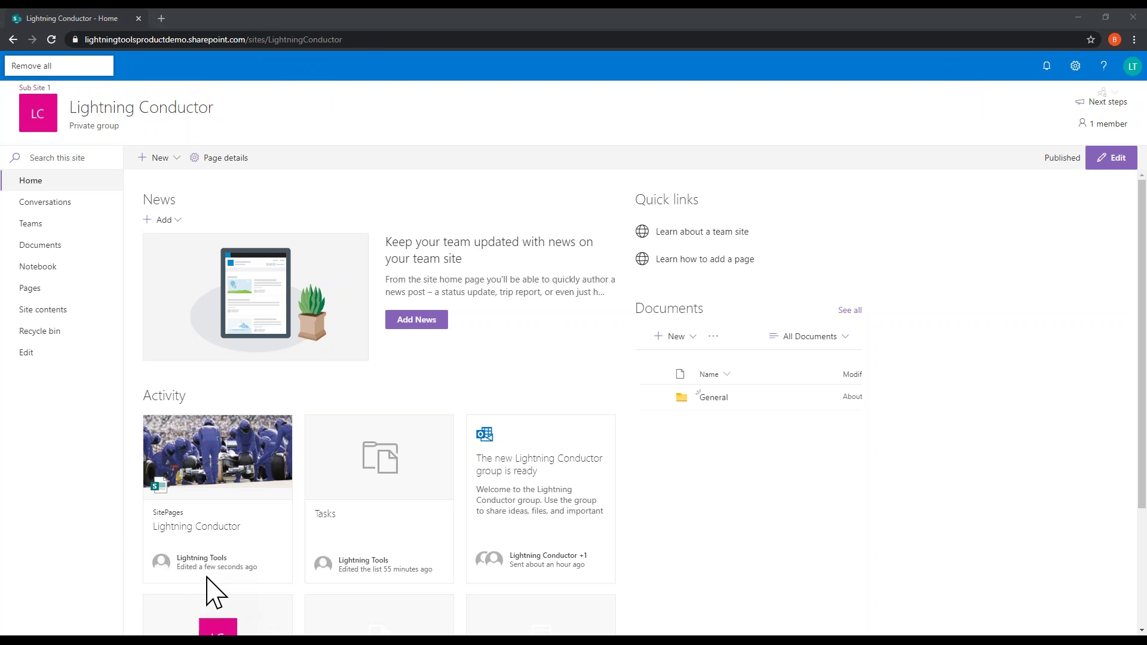
left_click(13, 40)
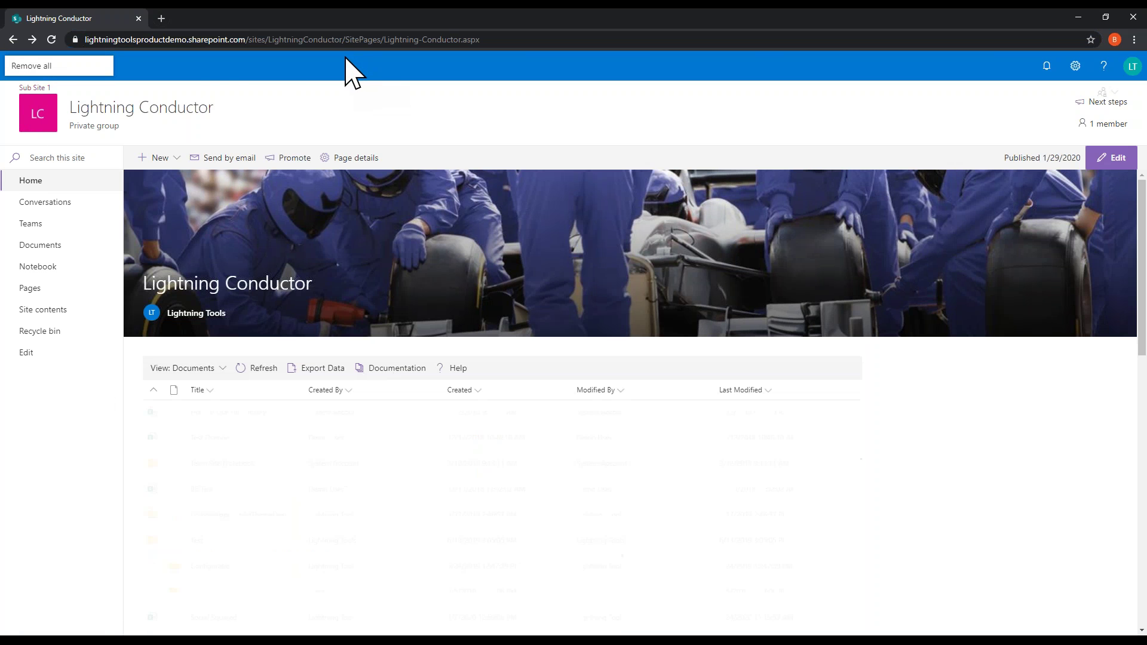
left_click(40, 183)
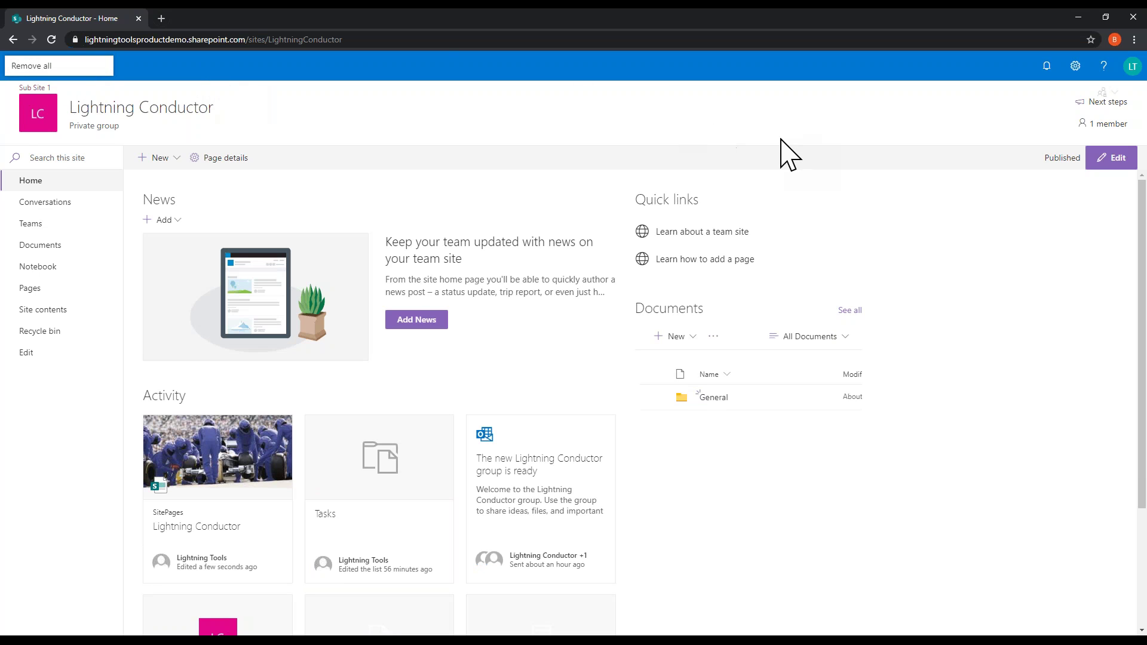
Go to login.microsoftonline.com and switch to the Lightning Conductor team's General channel in Microsoft Teams.
left_click(302, 39)
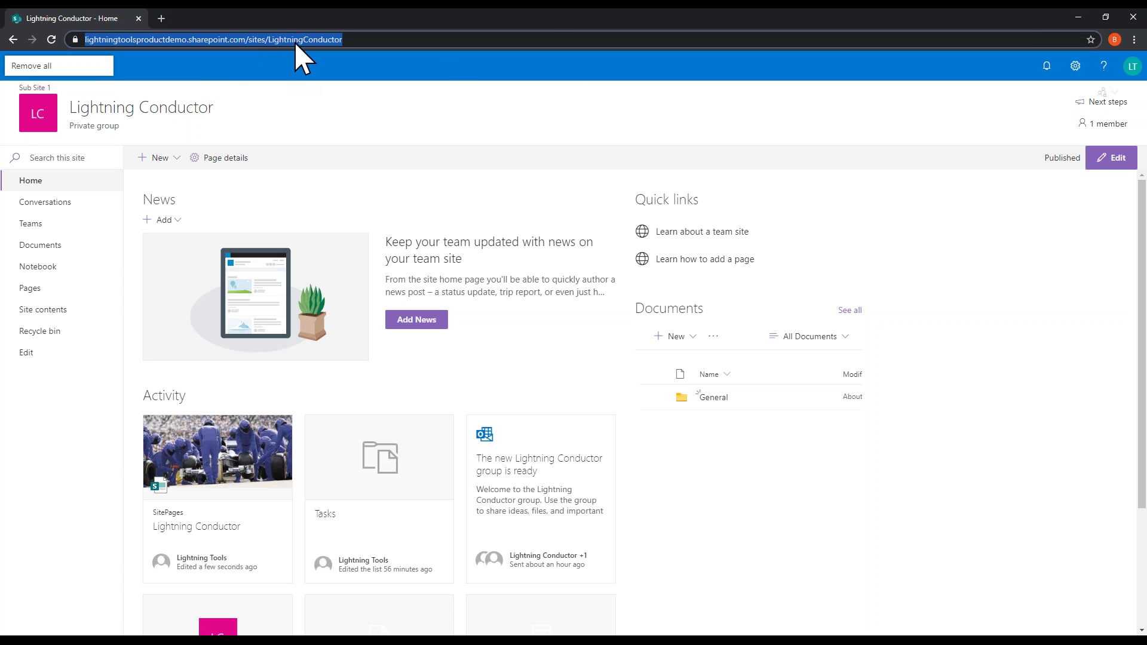
type("logi")
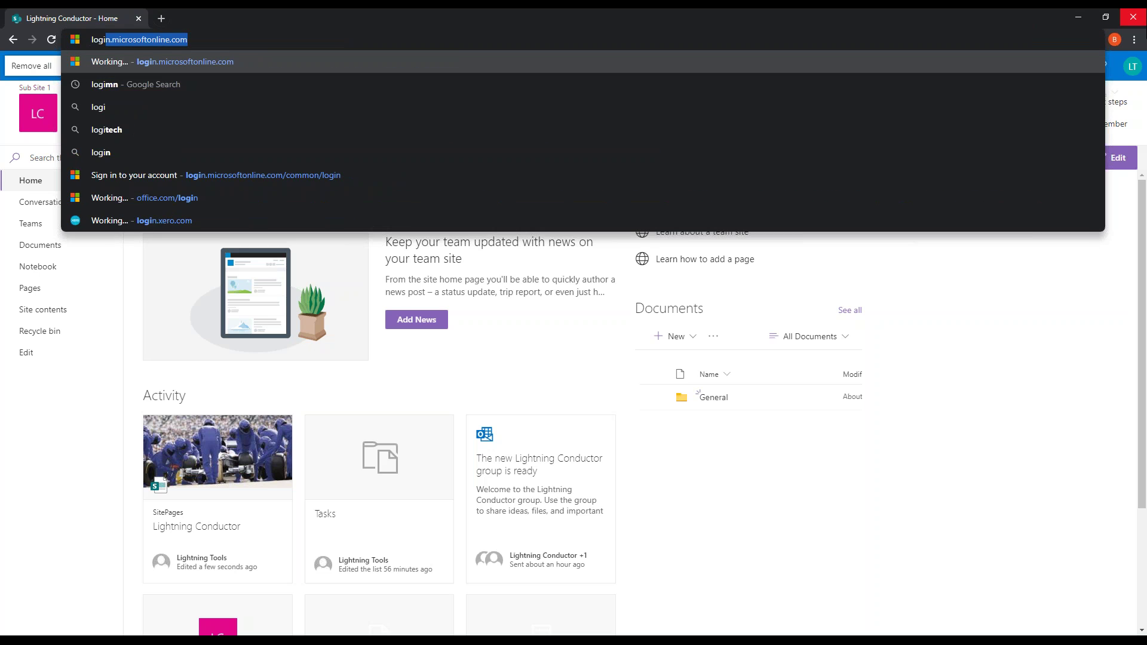
key("Return")
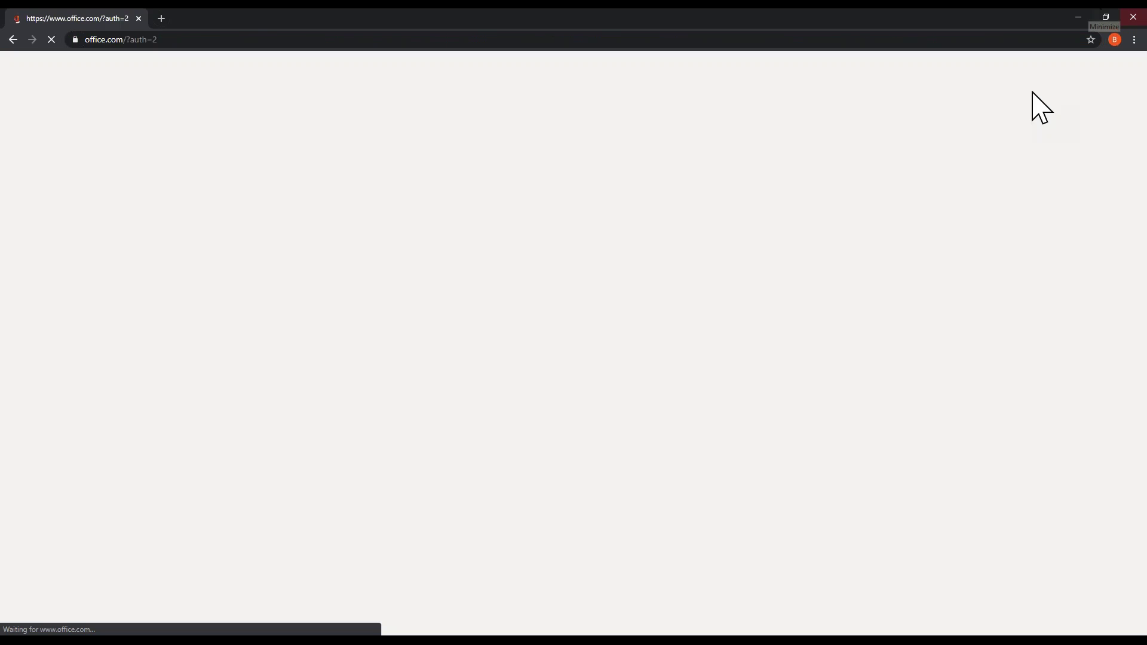
left_click(752, 157)
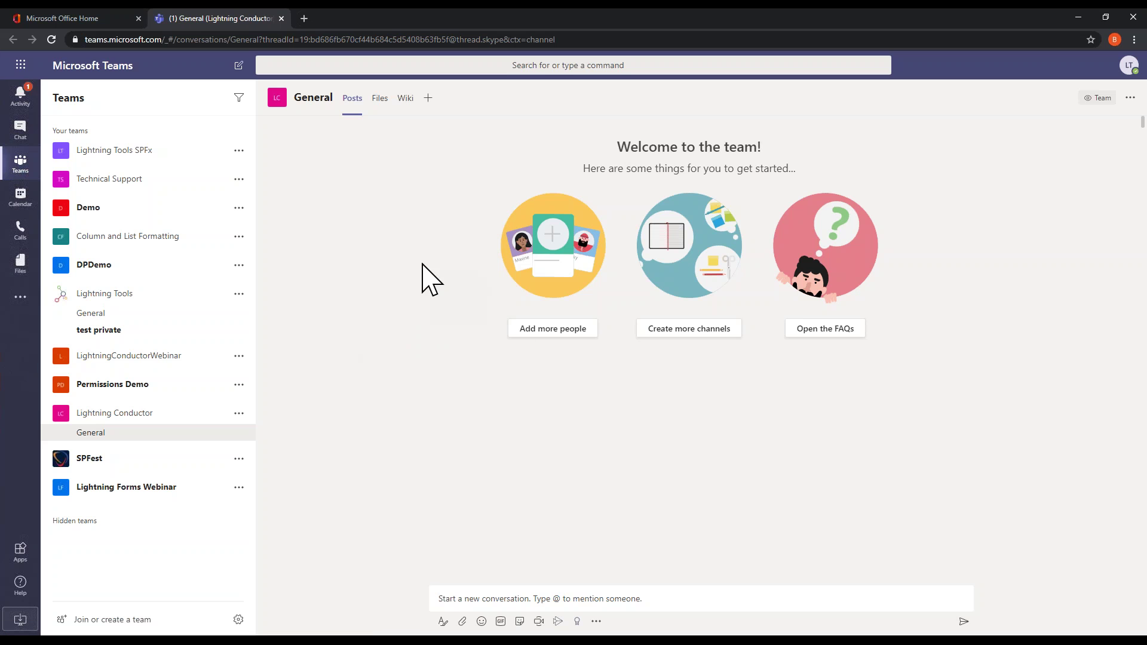
Add a Lightning Conductor tab to the General channel with a post about it, and check the channel's posts.
left_click(428, 99)
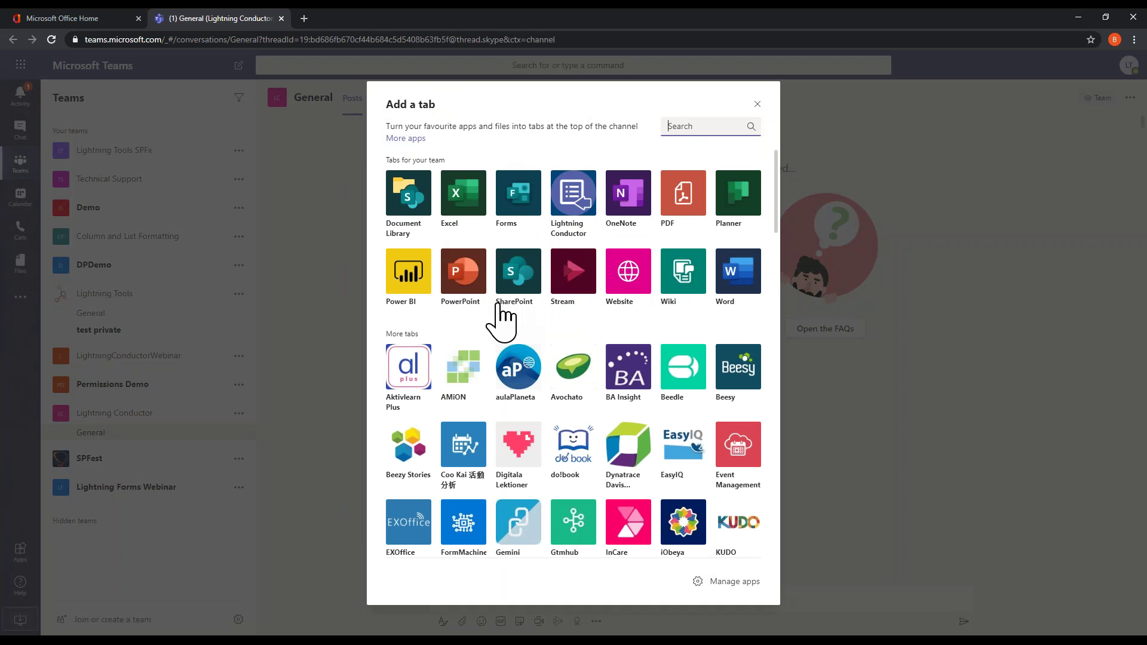
scroll(609, 296, "down", 5)
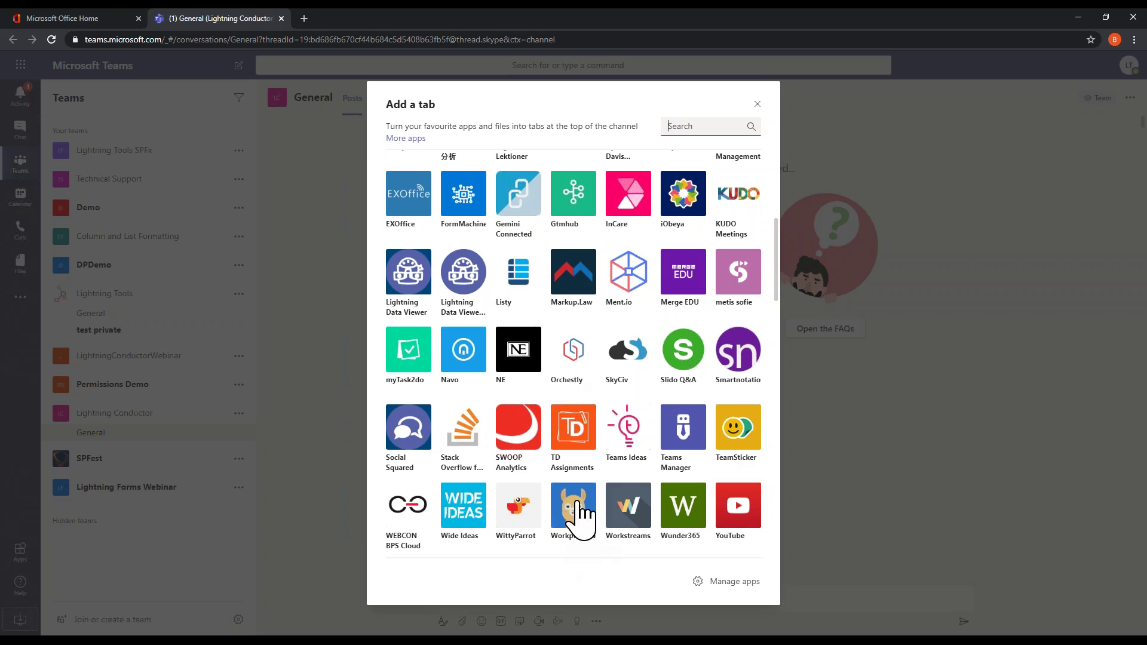
scroll(597, 502, "up", 5)
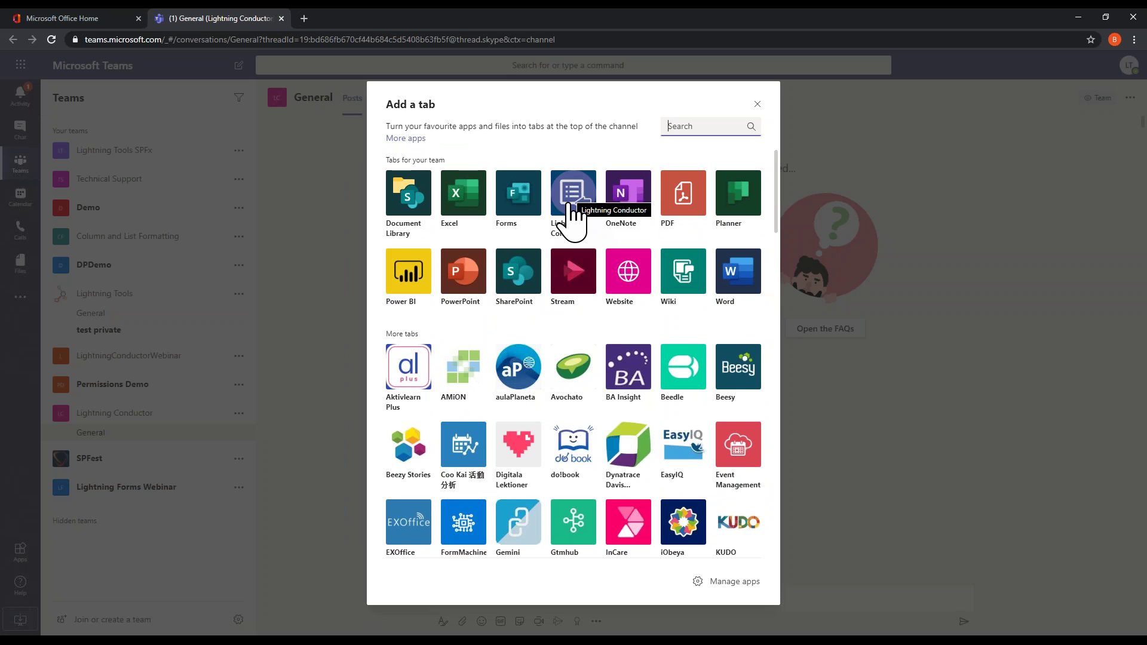
left_click(572, 222)
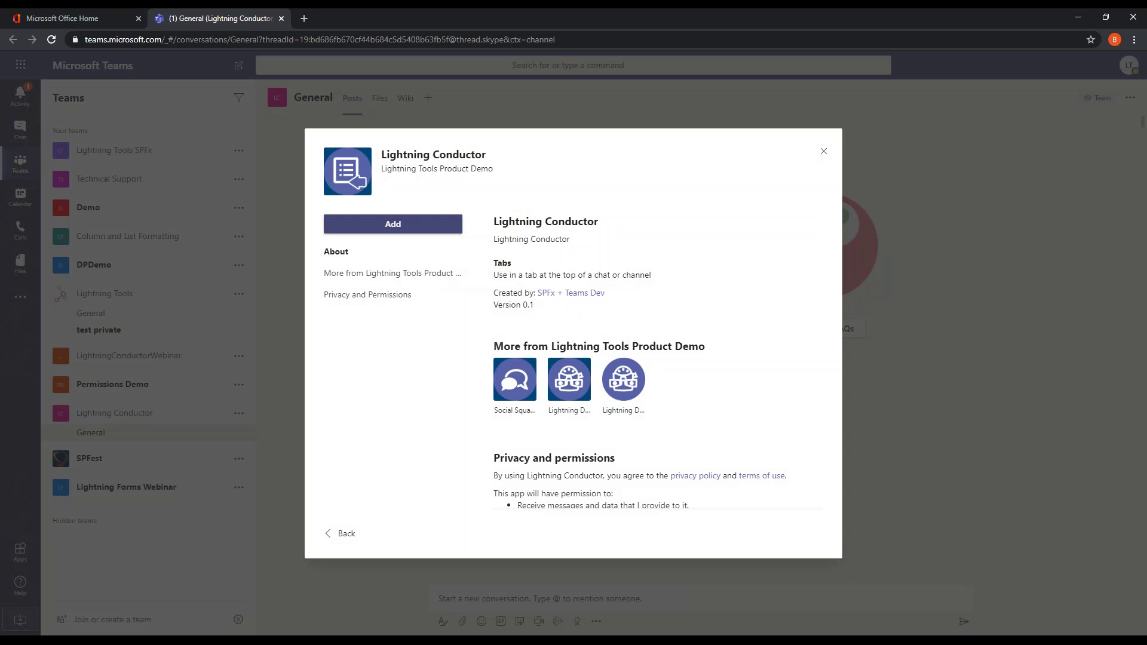
left_click(425, 227)
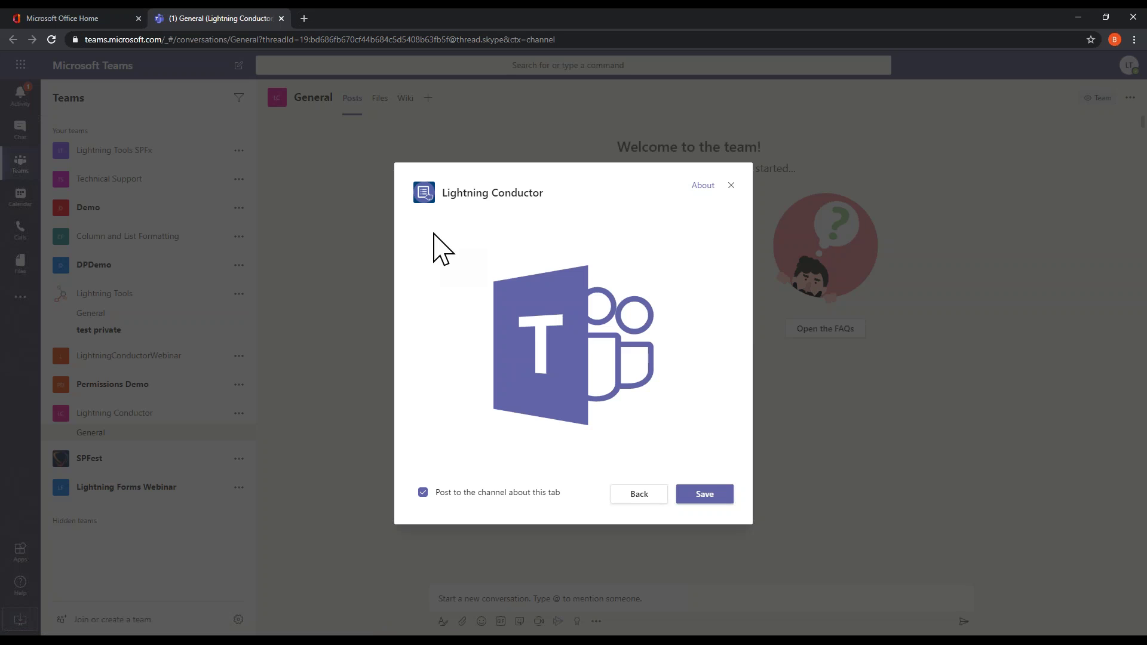
left_click(710, 500)
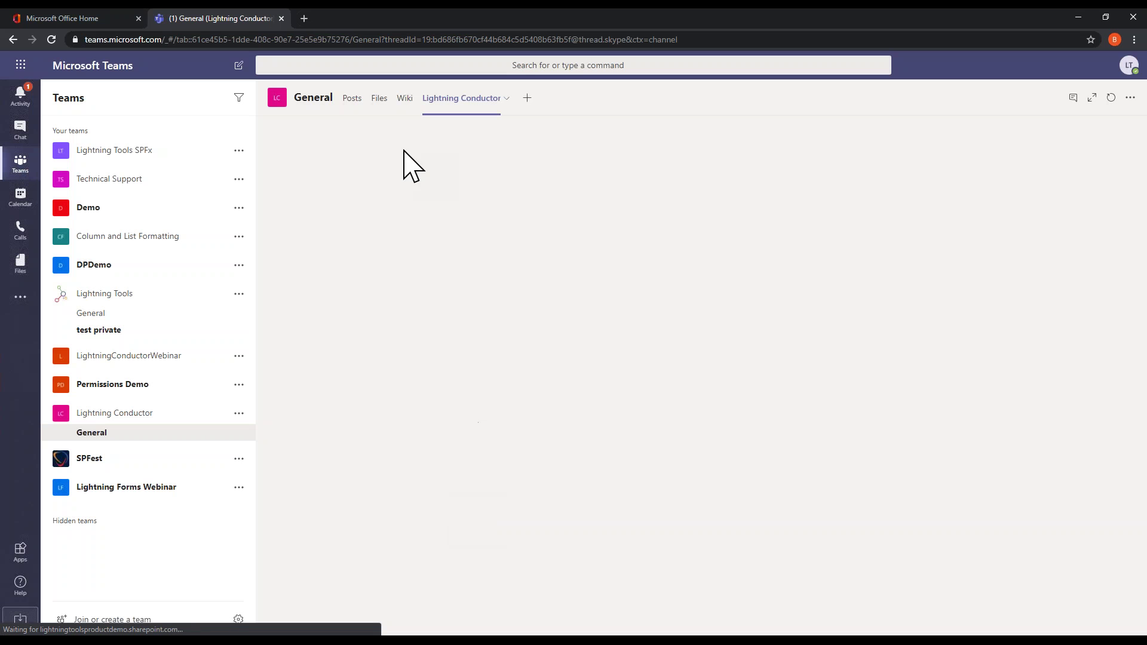
left_click(345, 99)
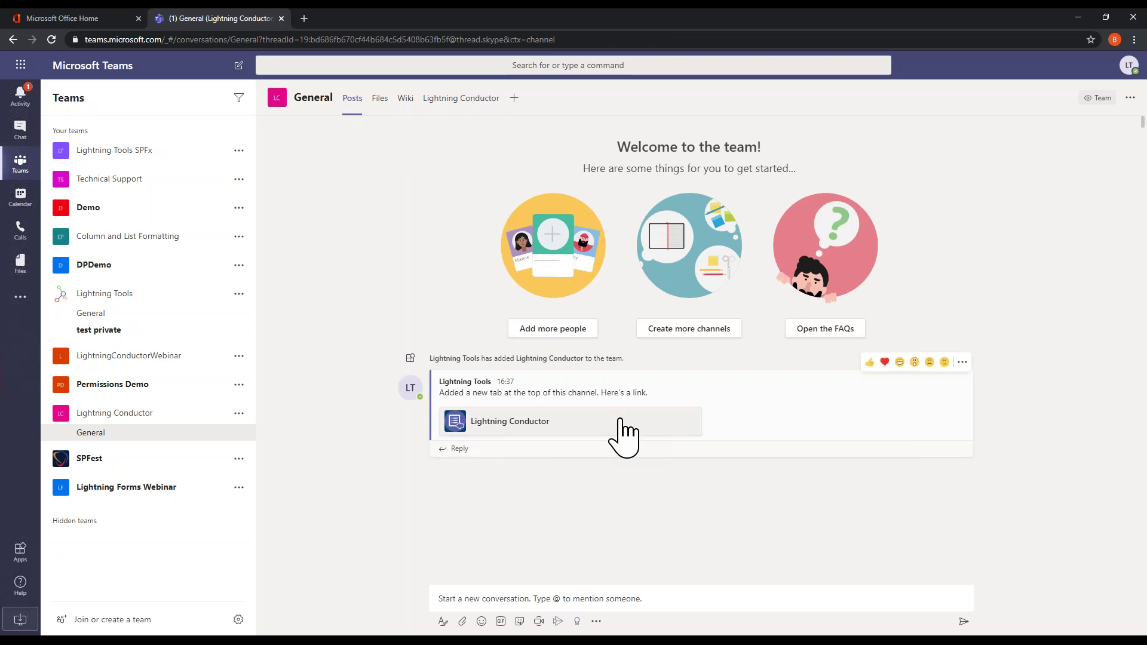
Configure the Lightning Conductor tab's Default view to show All Tasks from Current Site Collection in Grid View, and save it.
left_click(463, 101)
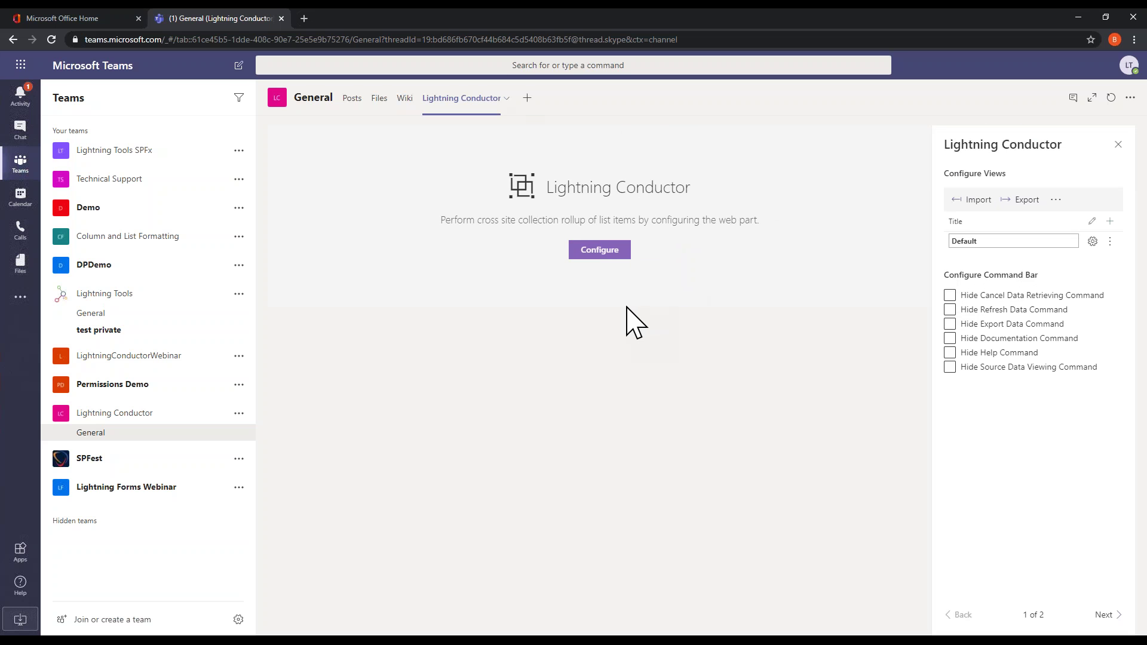
left_click(608, 256)
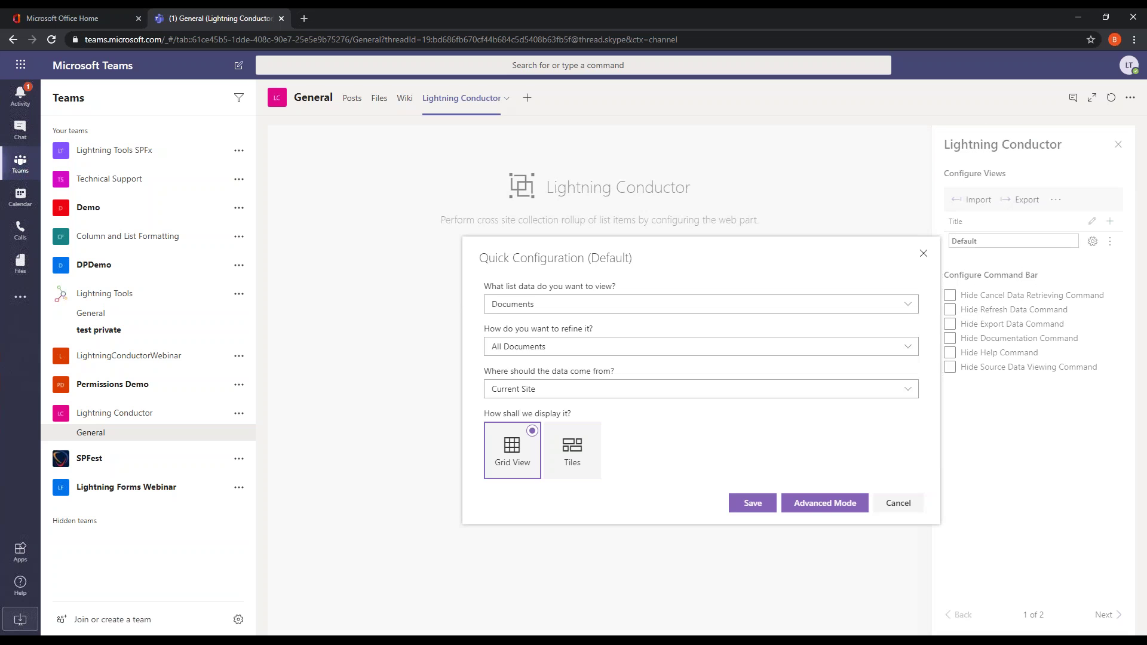
left_click(648, 305)
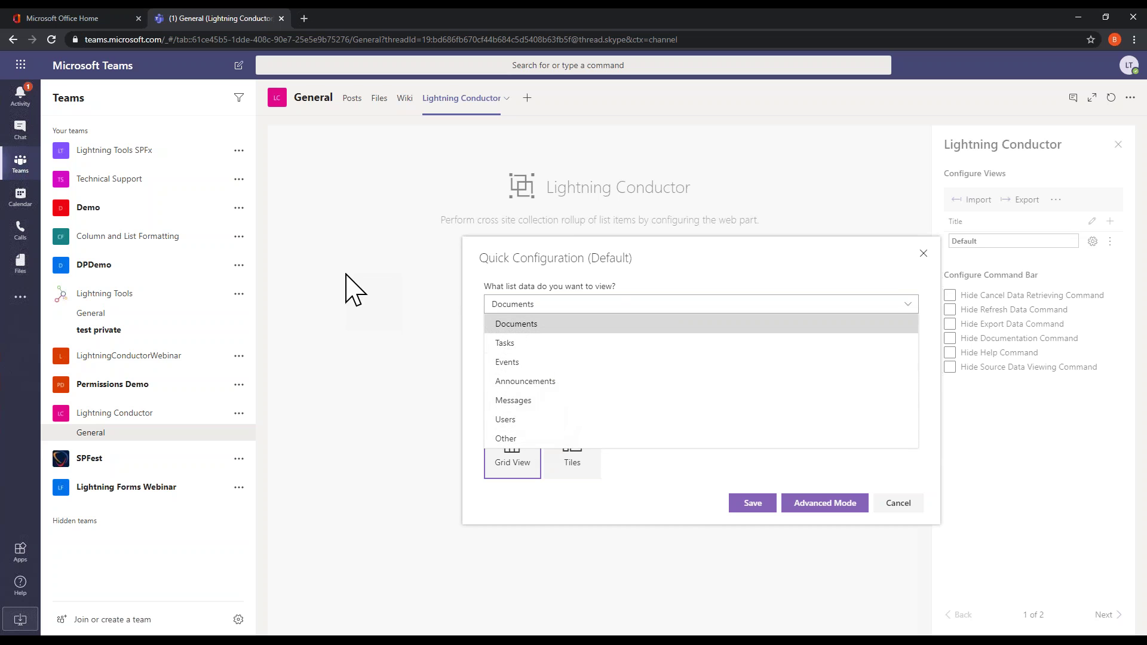
left_click(499, 343)
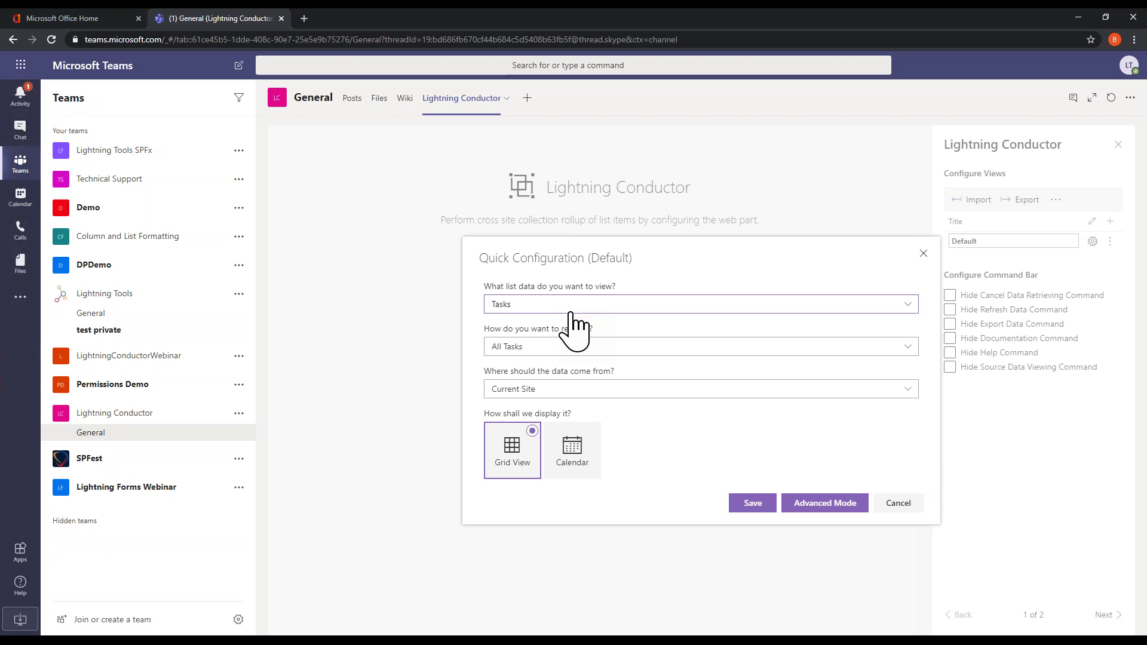
left_click(557, 390)
left_click(559, 448)
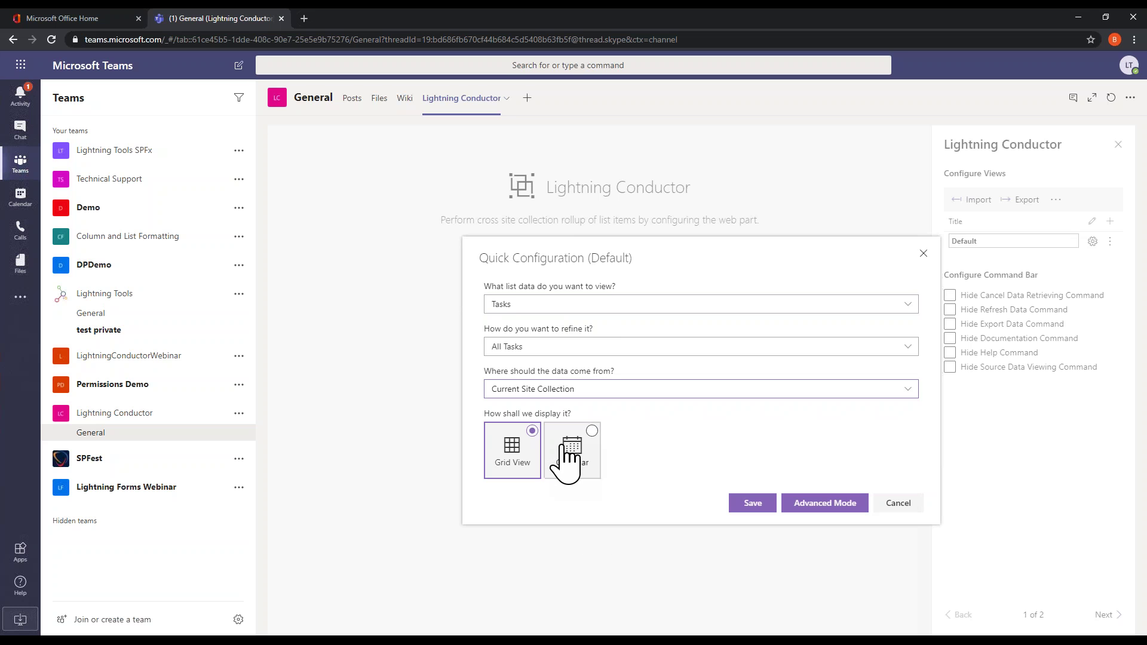
left_click(751, 506)
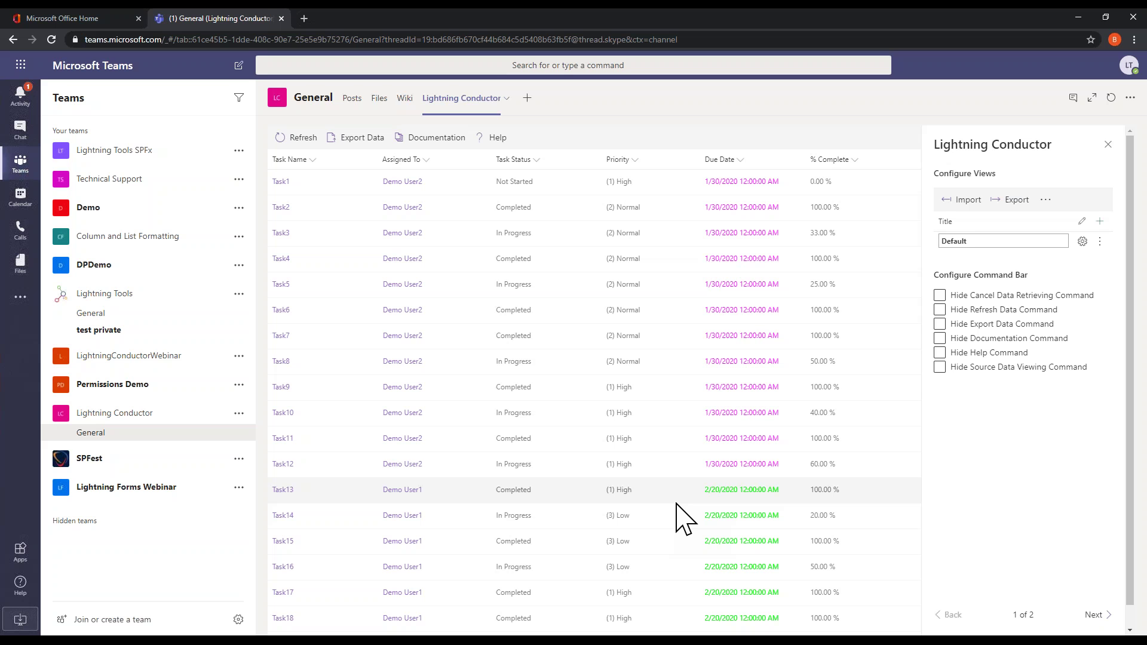
Add a second view to the Lightning Conductor tab and open its configuration in advanced mode.
left_click(1099, 221)
left_click(1061, 260)
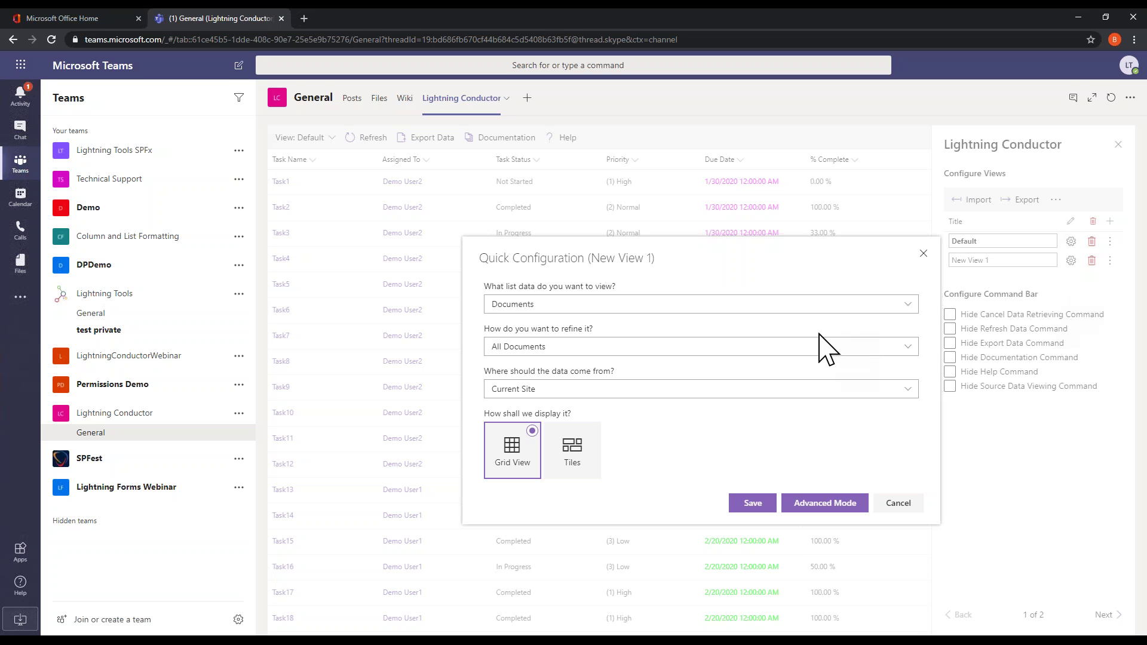
left_click(844, 507)
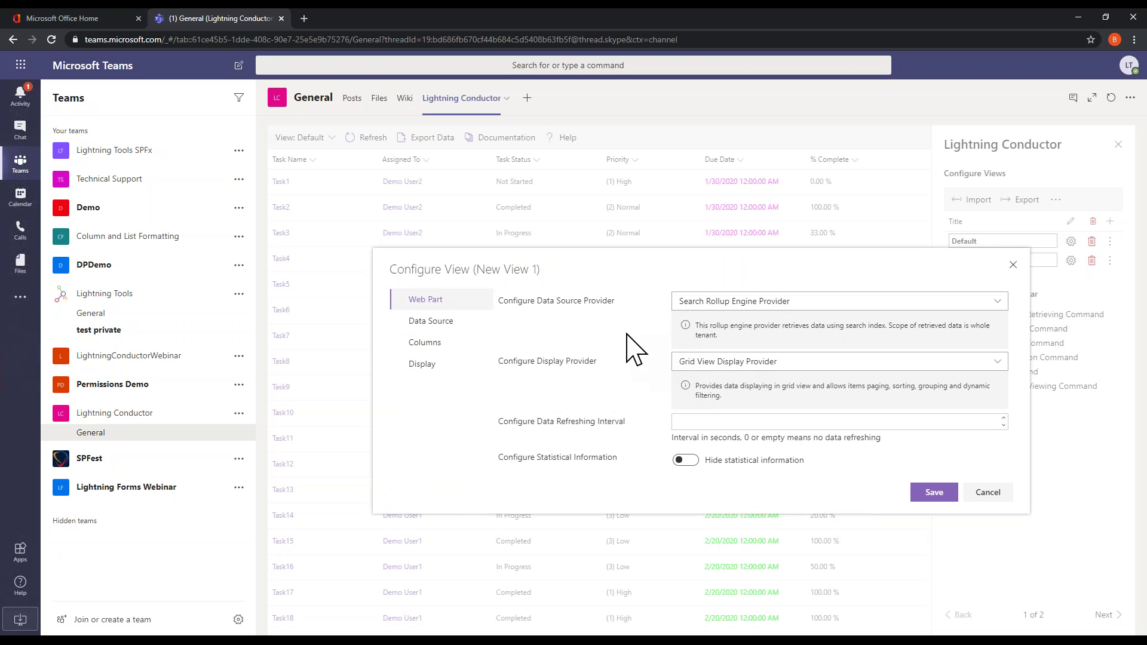
Try the Graph Rollup Engine Provider with the User entity type as the new view's data source, and cancel the configuration.
left_click(705, 305)
left_click(717, 359)
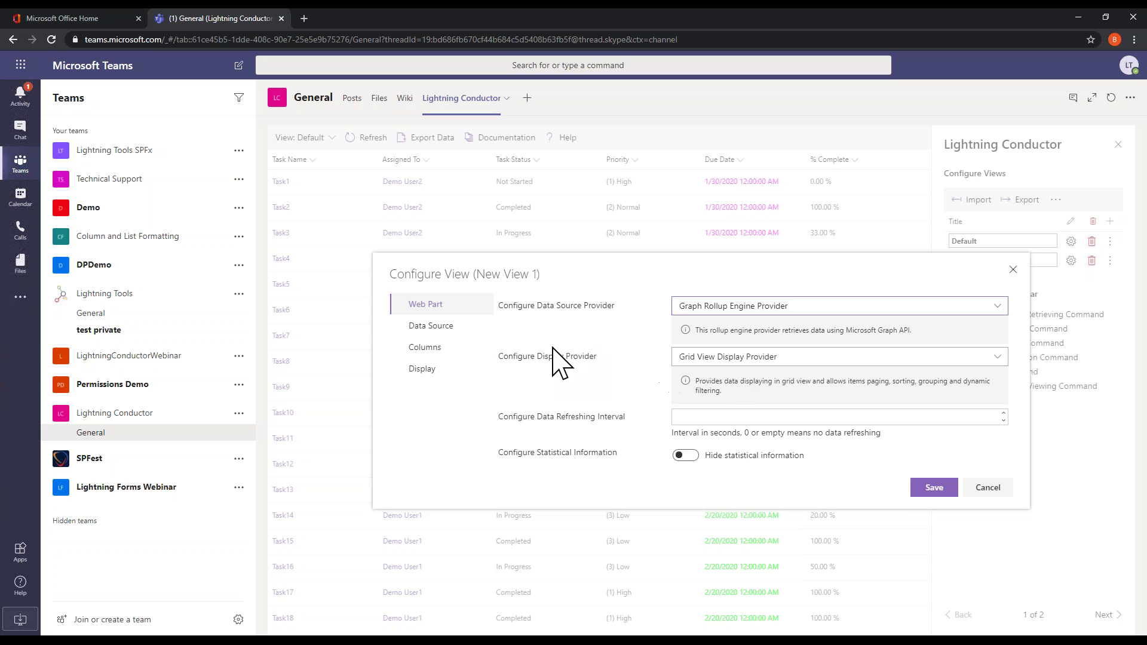
left_click(424, 327)
left_click(656, 336)
left_click(508, 411)
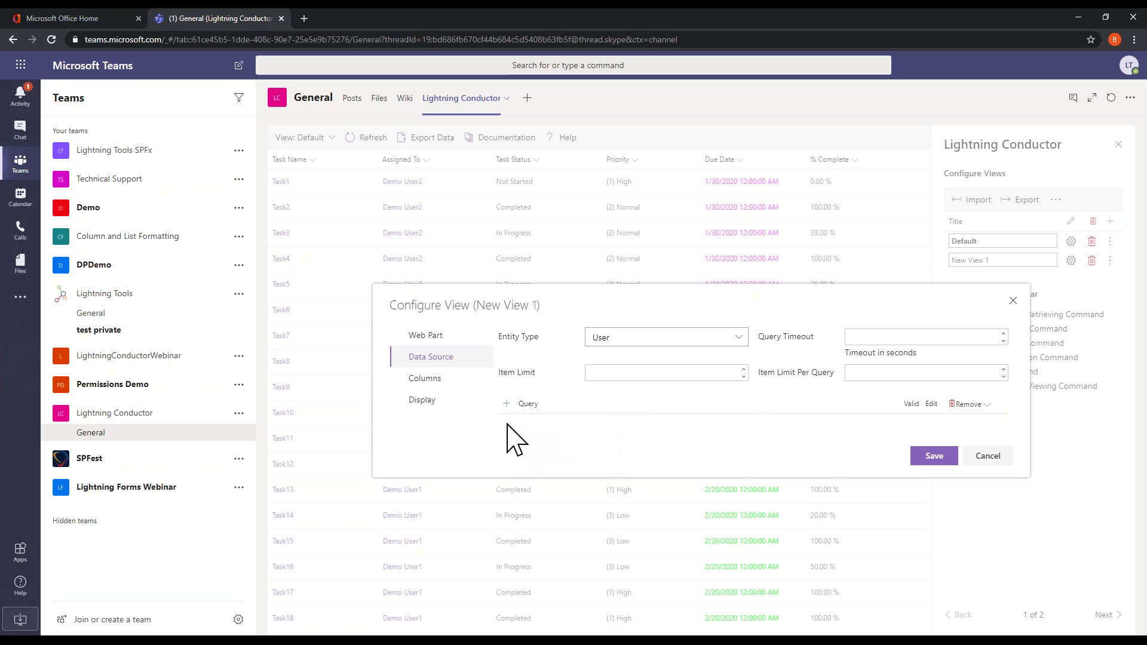
left_click(988, 456)
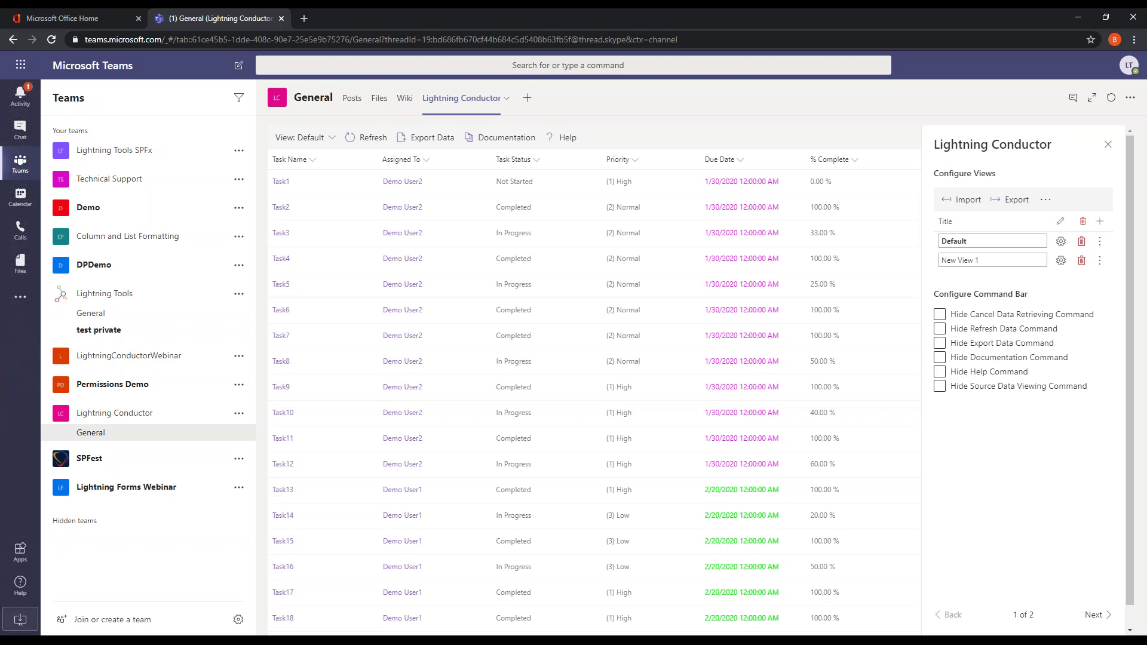
Switch to the presentation's Lightning Conductor demo slide.
left_click(206, 621)
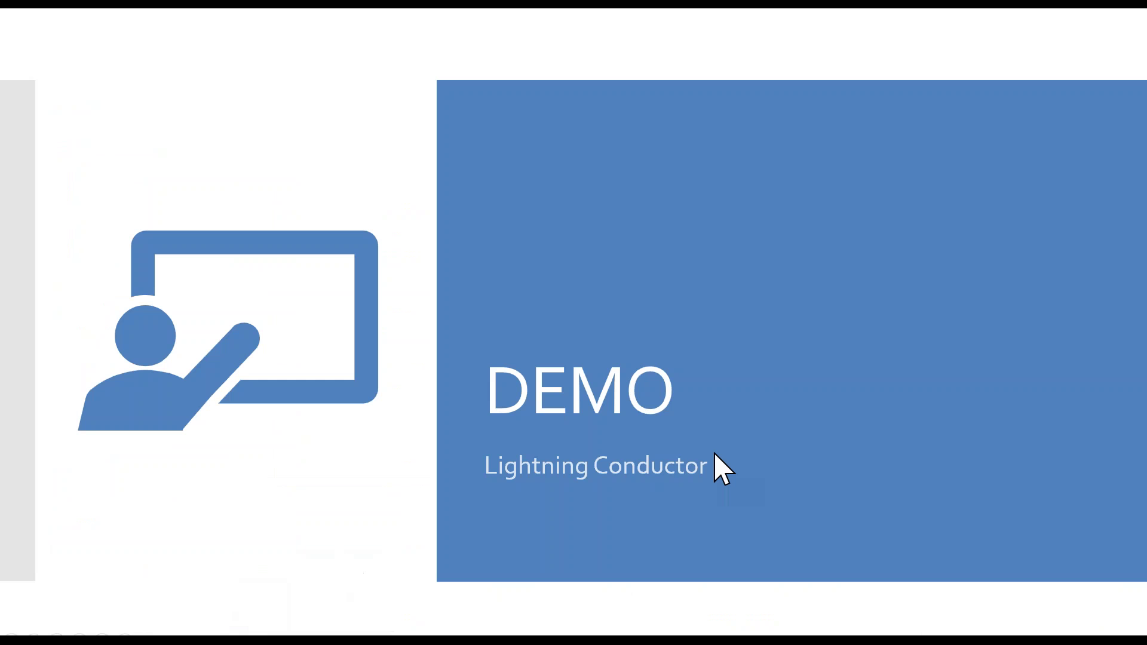